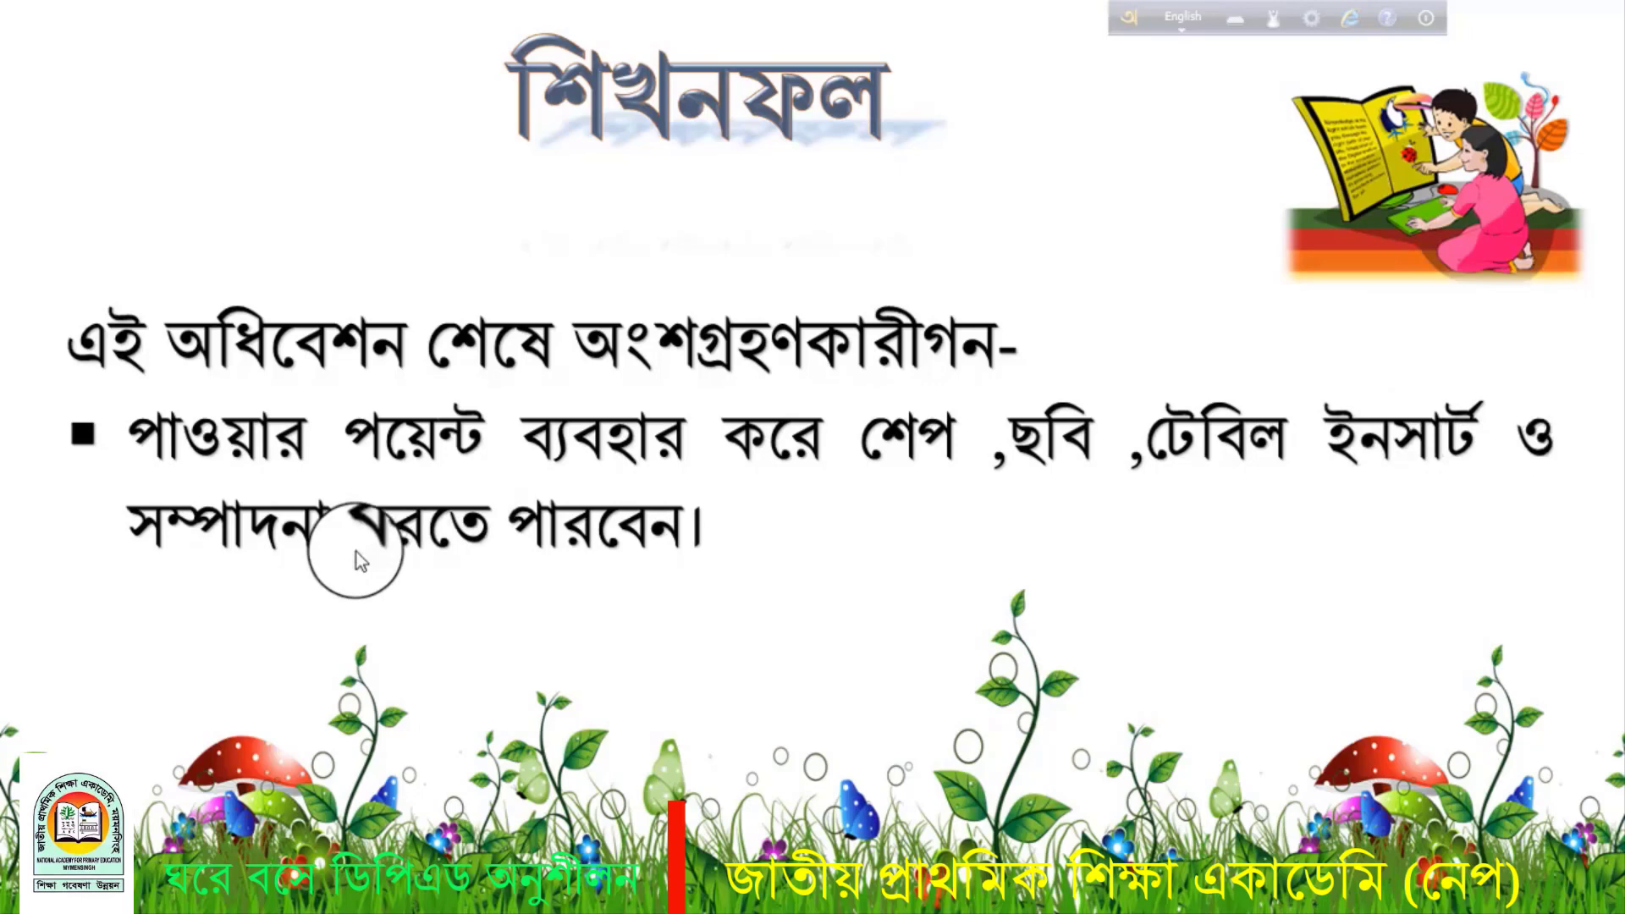
- End the slide show and return to Normal view with slide 2 showing
key(Escape)
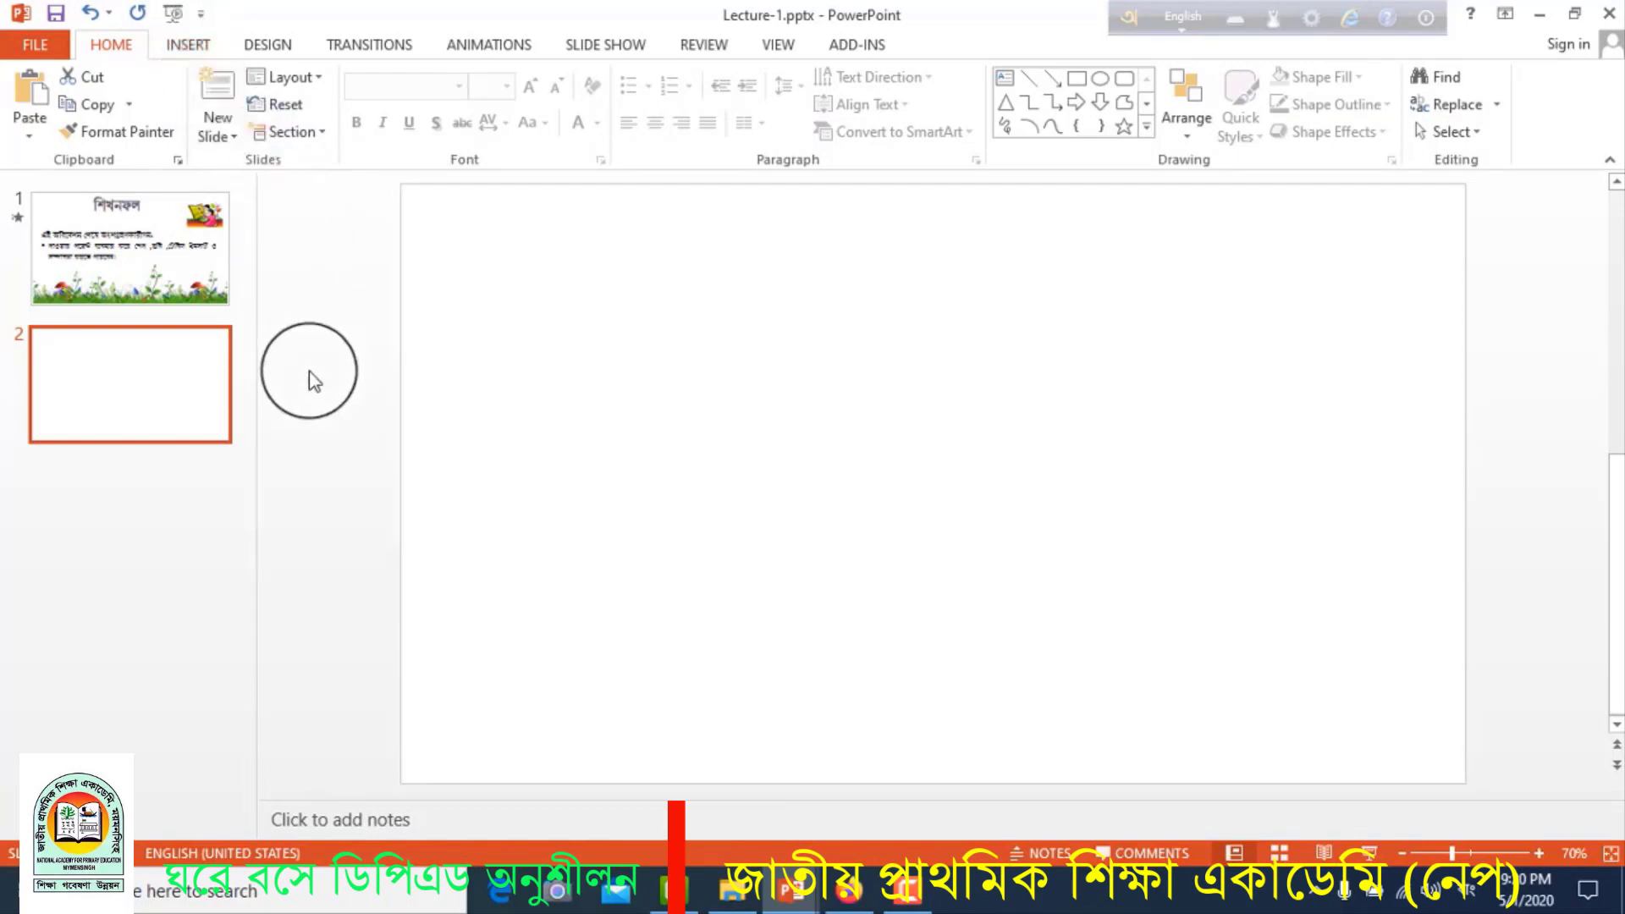
- Choose the Smiley Face from the Insert Shapes gallery
click(190, 44)
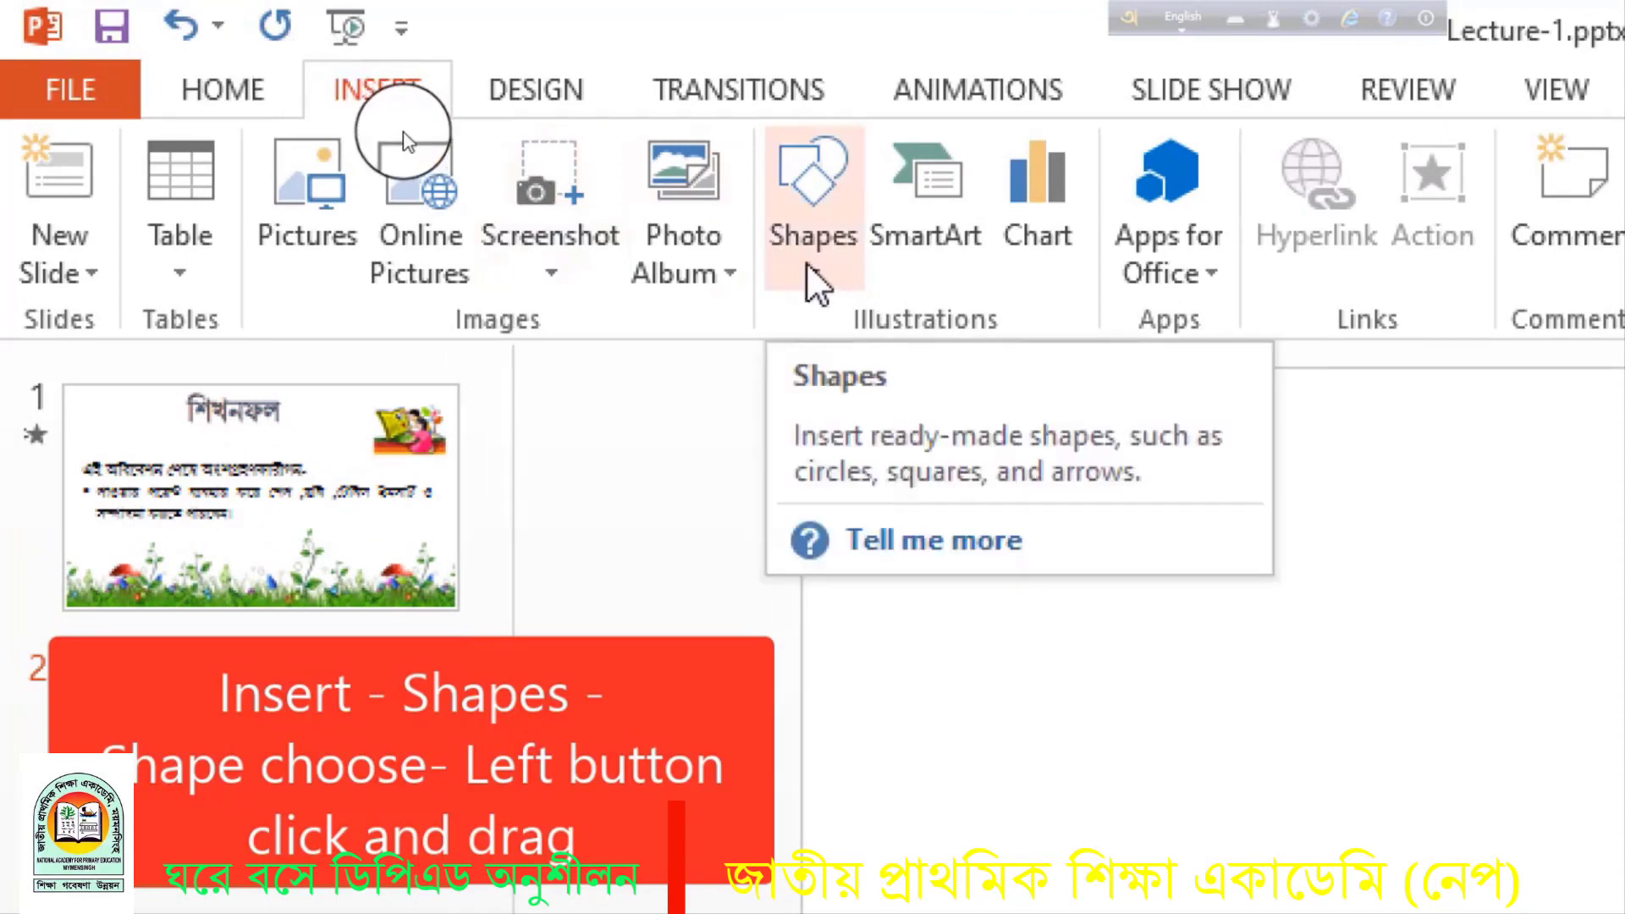
click(810, 279)
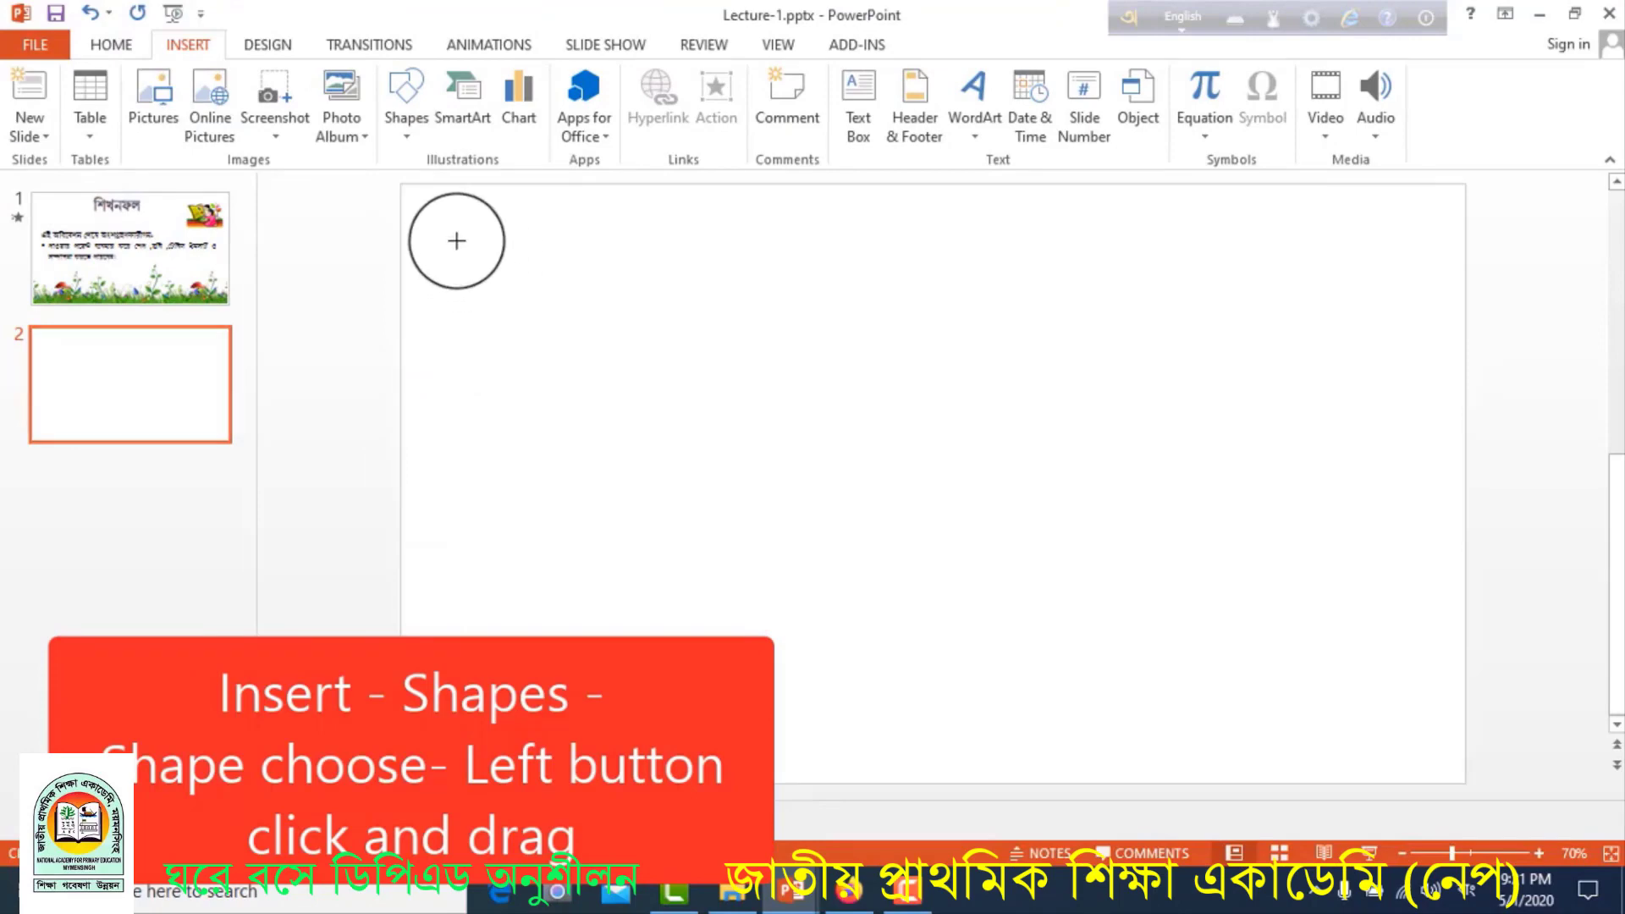
- Draw the smiley face on slide 2 and resize it to 3.49" × 3.94"
mouse_move(456, 241)
mouse_down()
mouse_move(540, 302)
mouse_move(657, 449)
mouse_up()
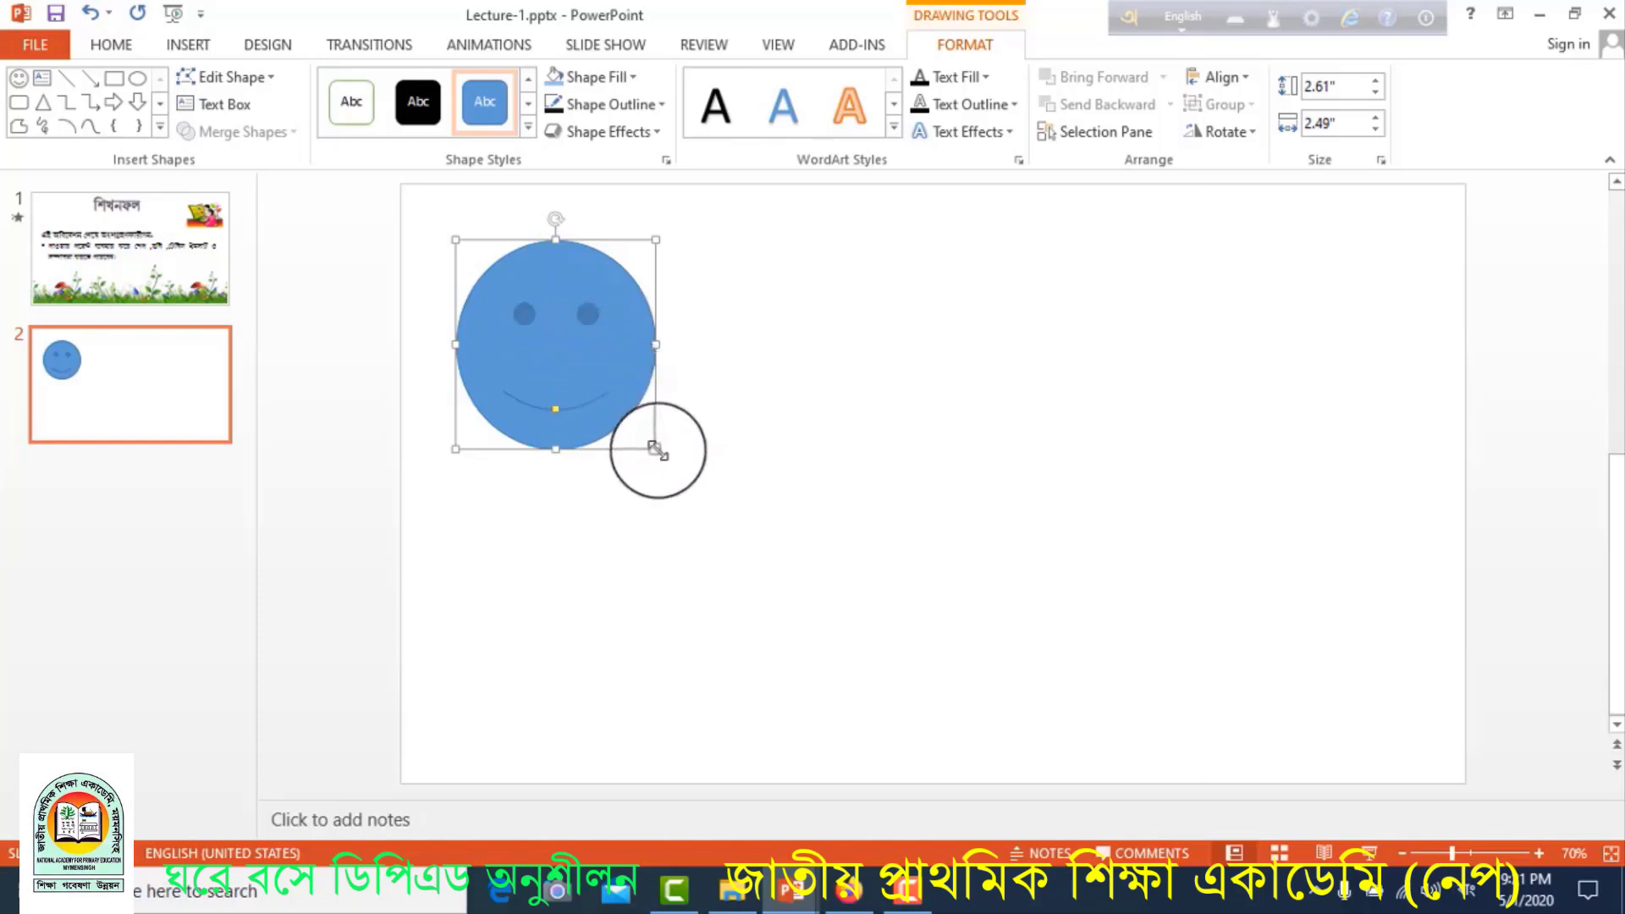
drag(656, 449, 612, 400)
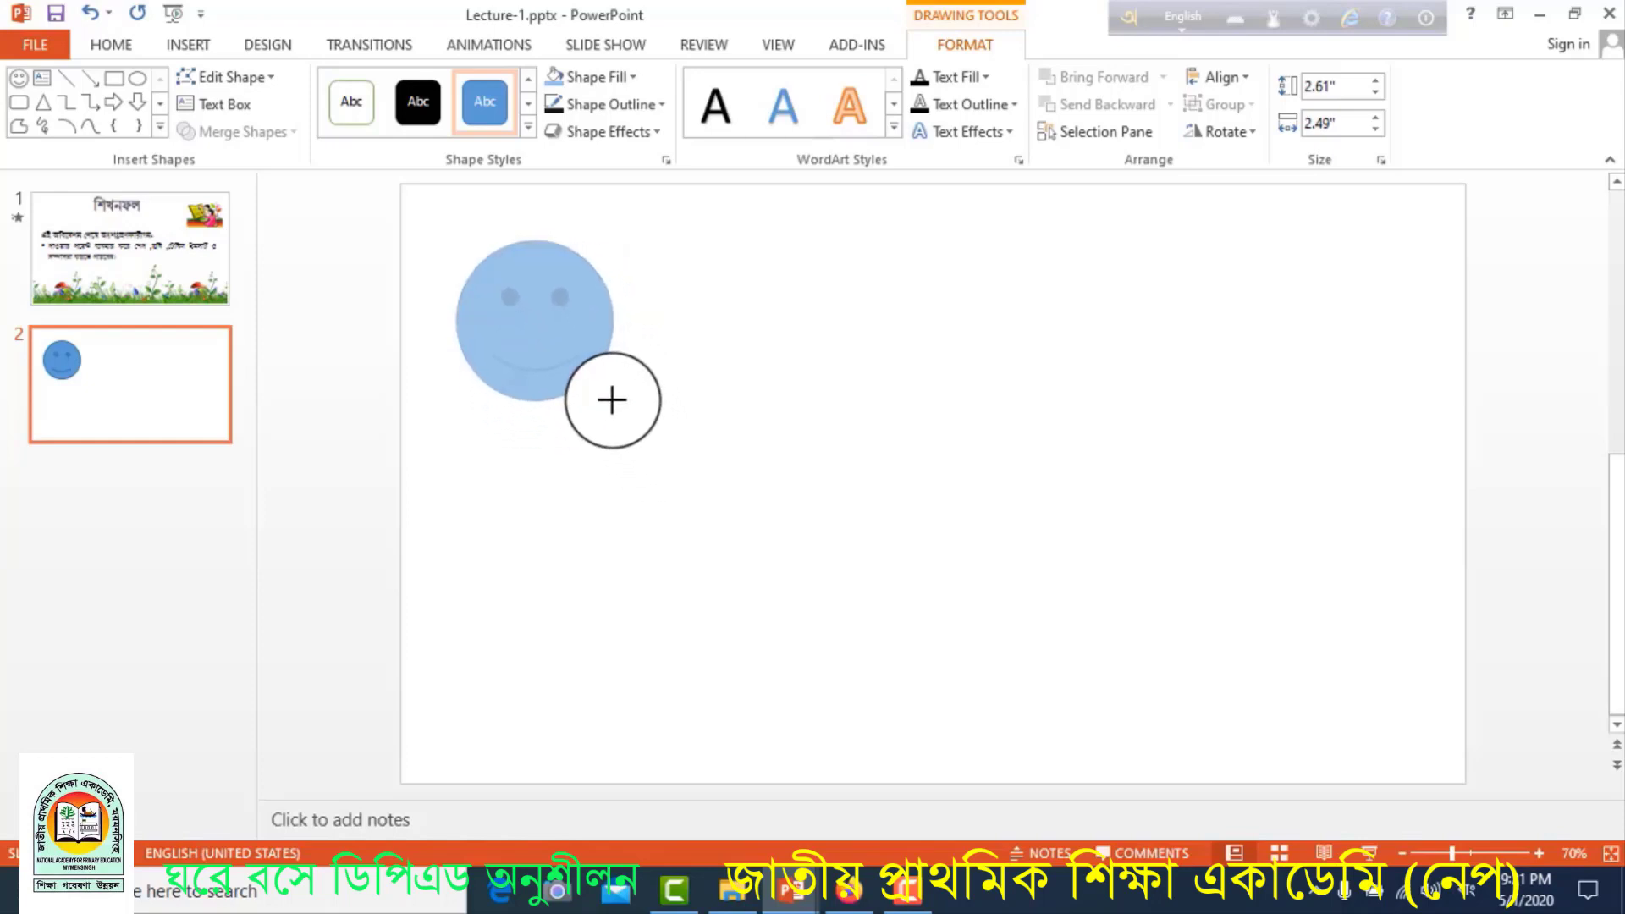
drag(612, 400, 592, 369)
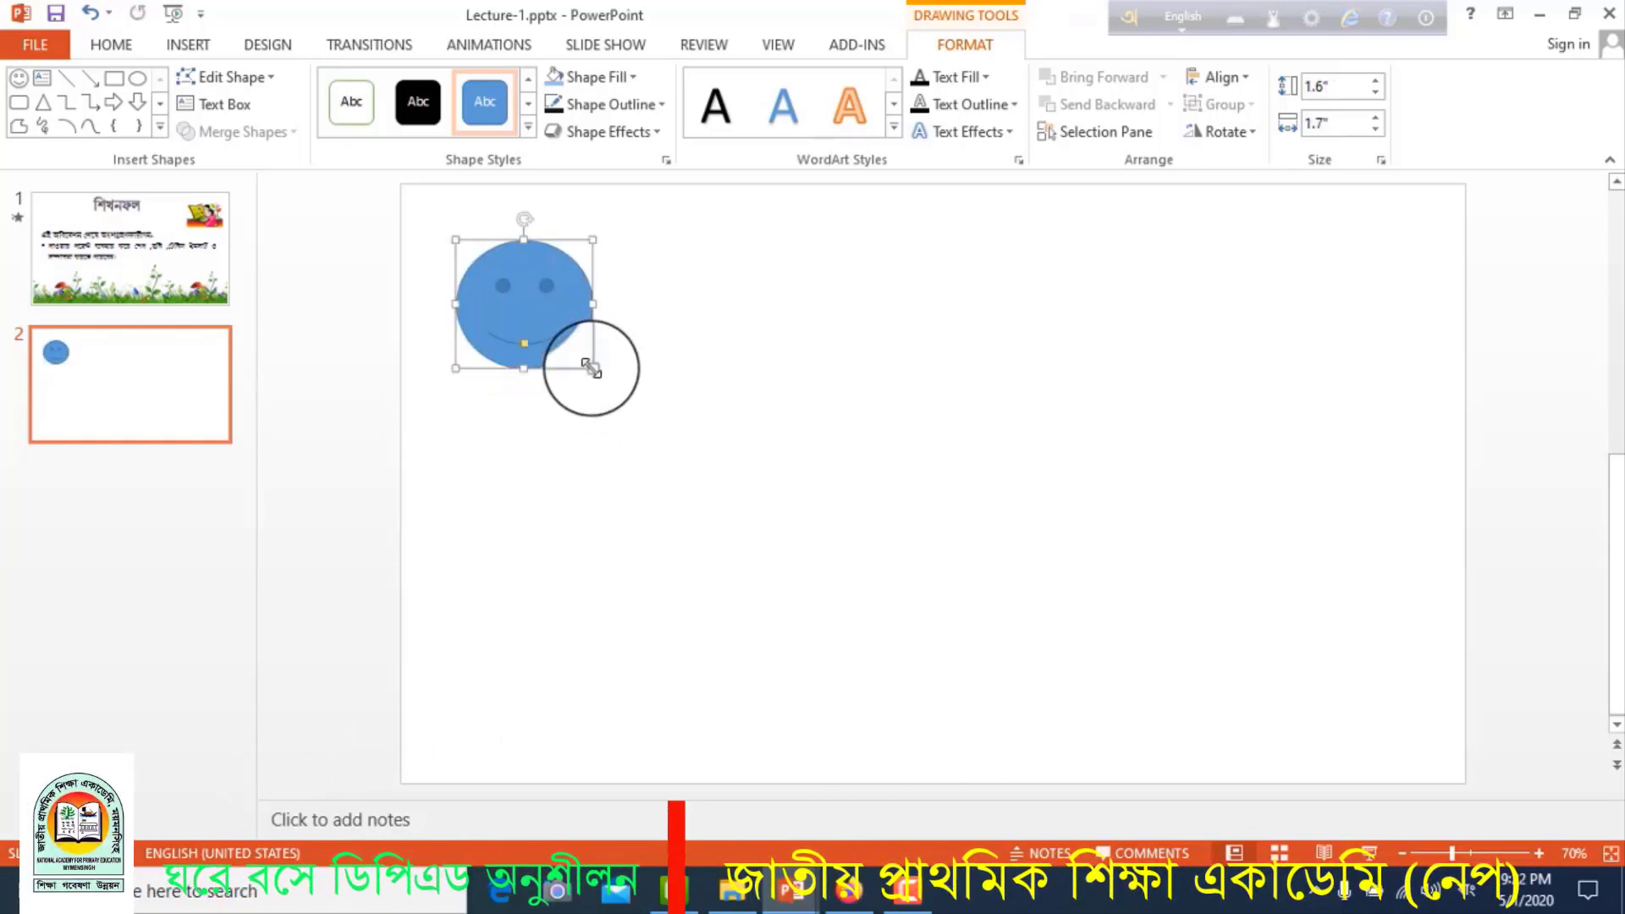
mouse_move(592, 369)
mouse_down()
mouse_move(675, 471)
mouse_move(559, 354)
mouse_move(636, 476)
mouse_move(708, 475)
mouse_move(606, 384)
mouse_move(699, 519)
mouse_up()
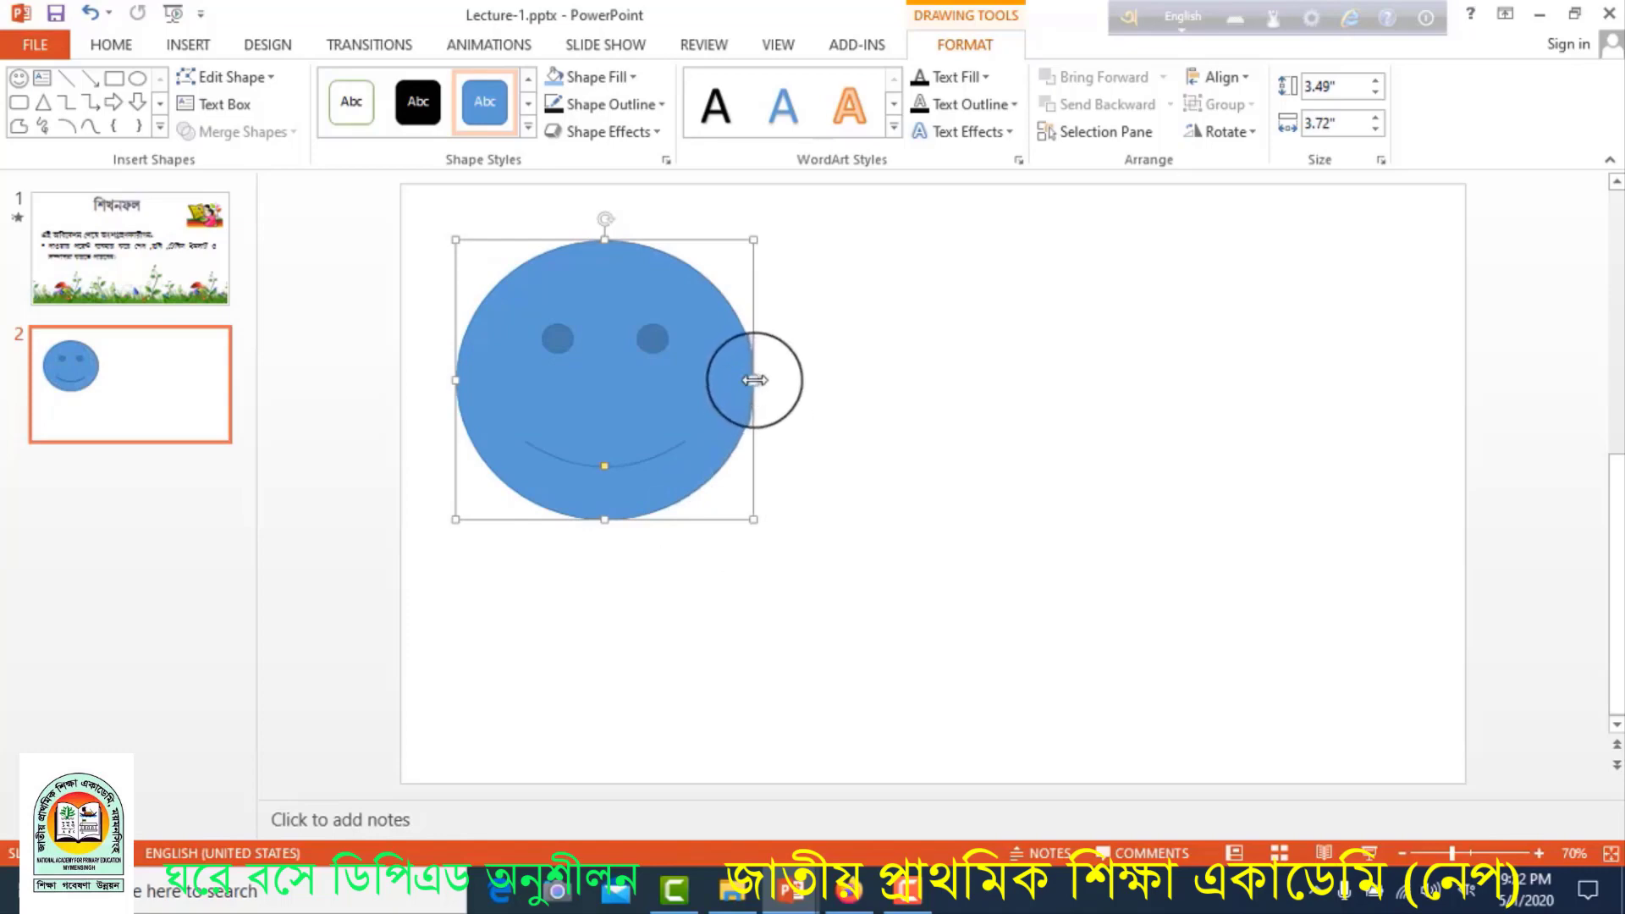
drag(754, 380, 847, 376)
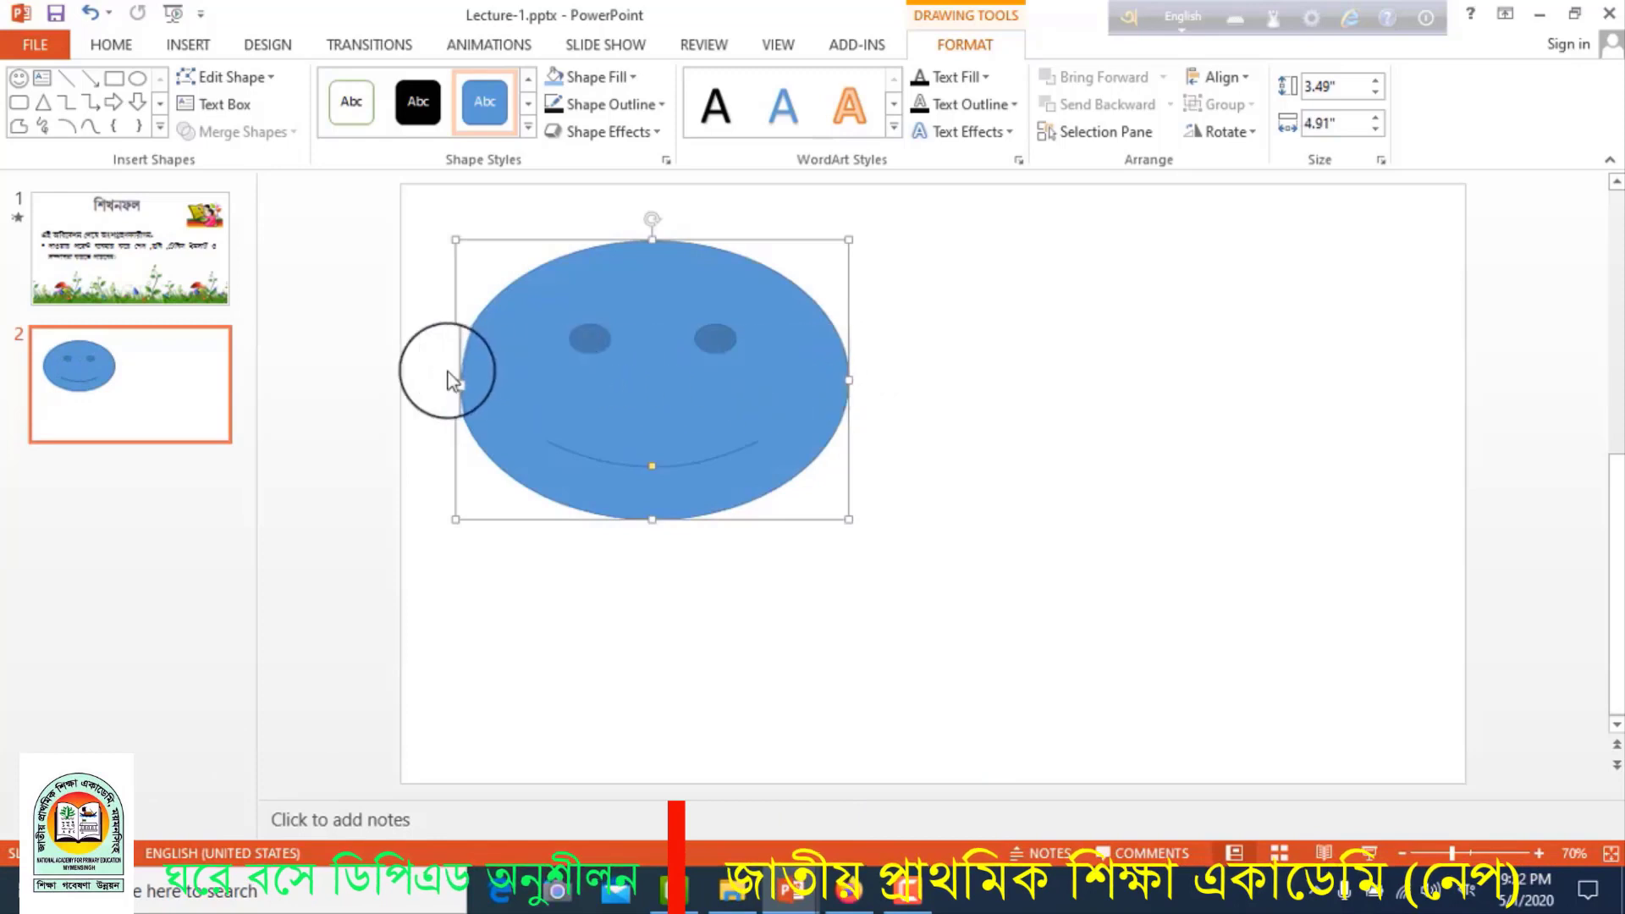
drag(457, 377, 534, 381)
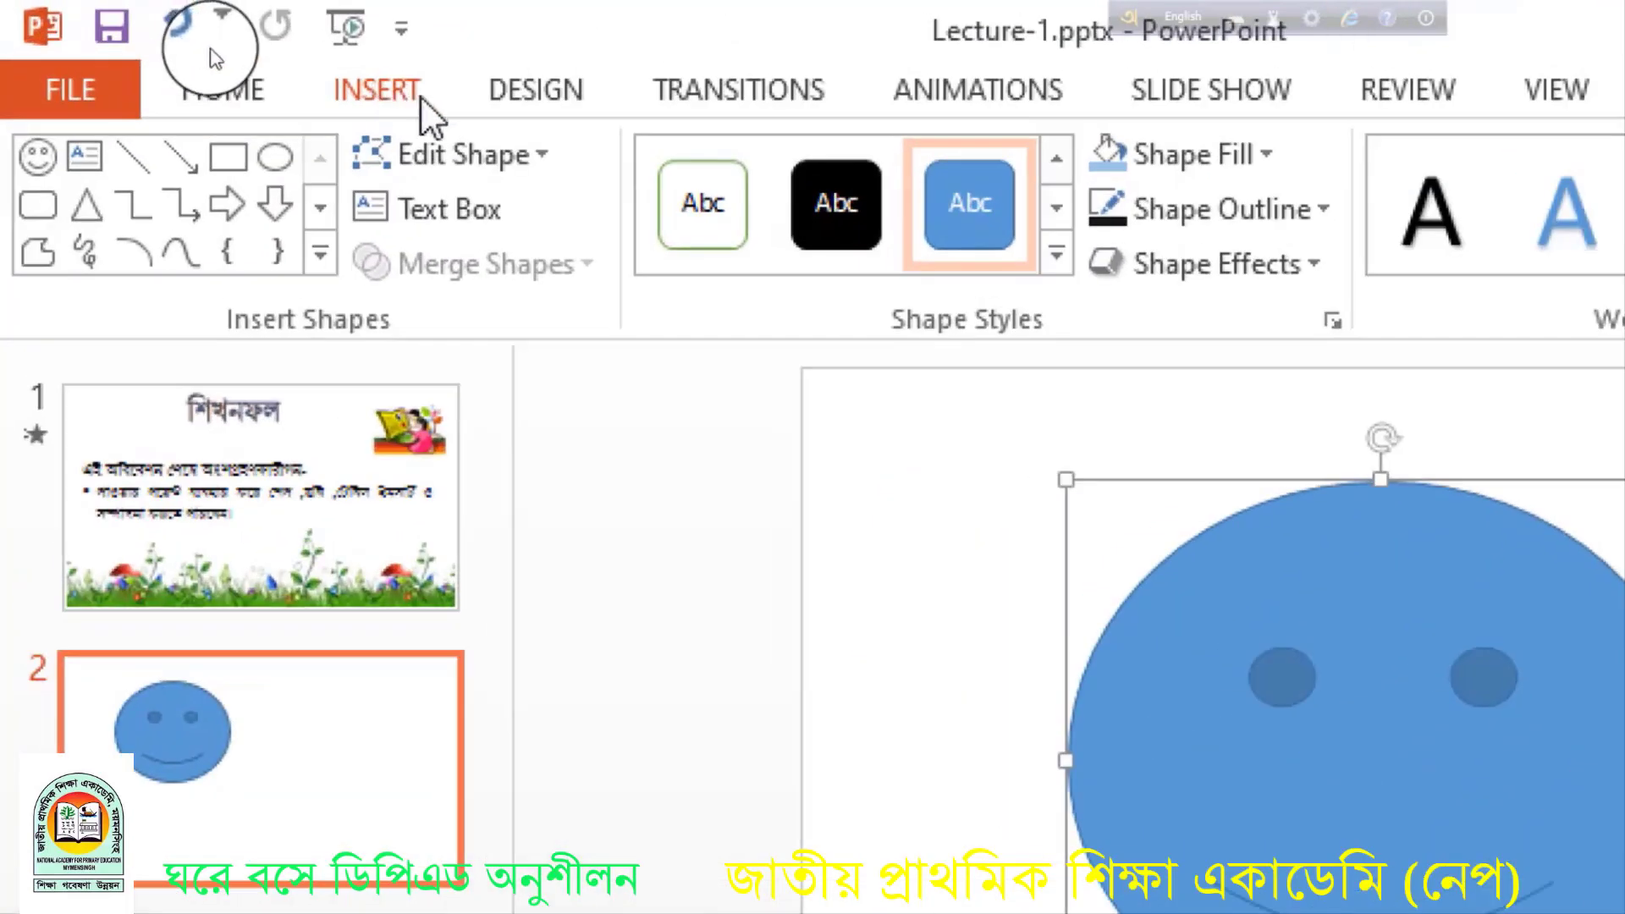
- Draw a Cloud shape right of the smiley, sized about 3.47" × 3.57"
click(192, 49)
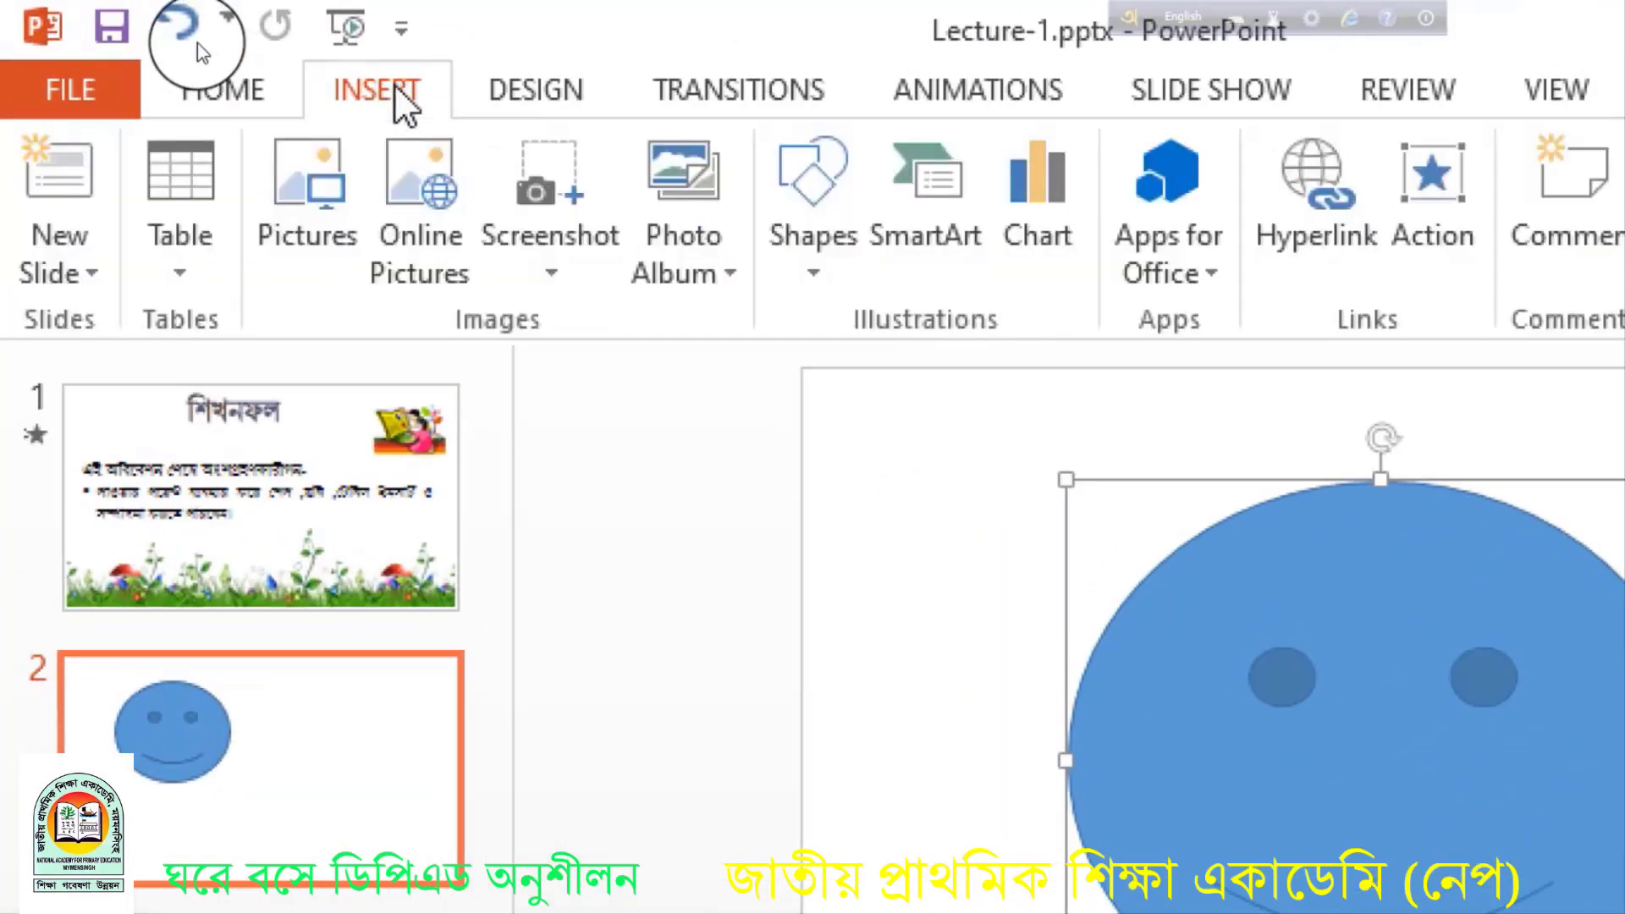
click(797, 264)
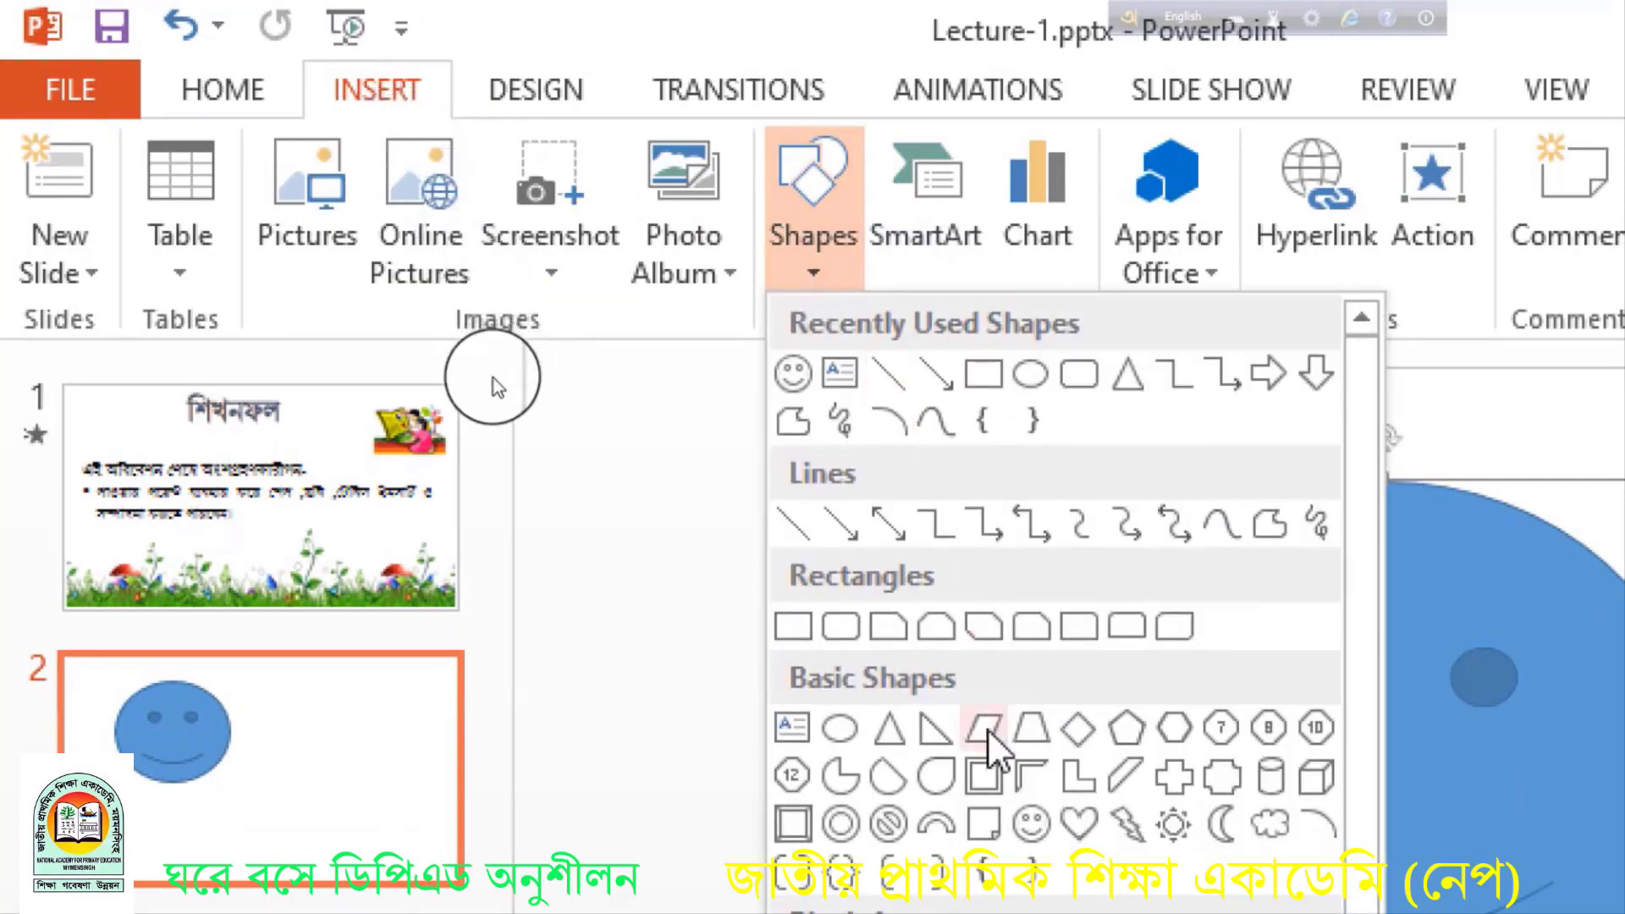
scroll(987, 734, down, 2)
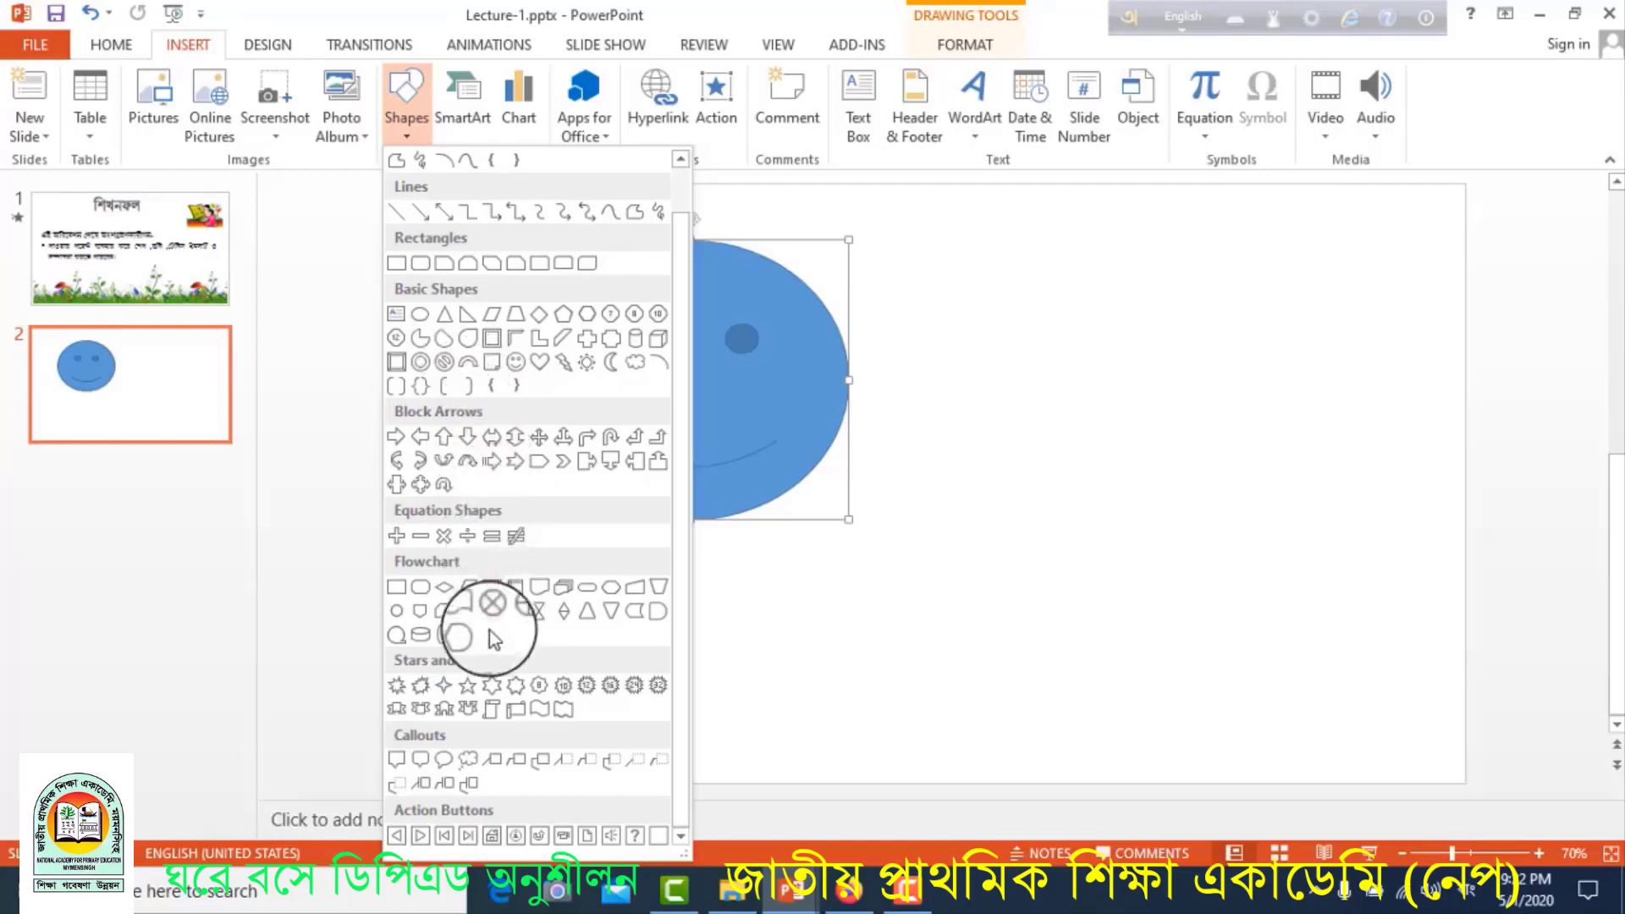
click(628, 364)
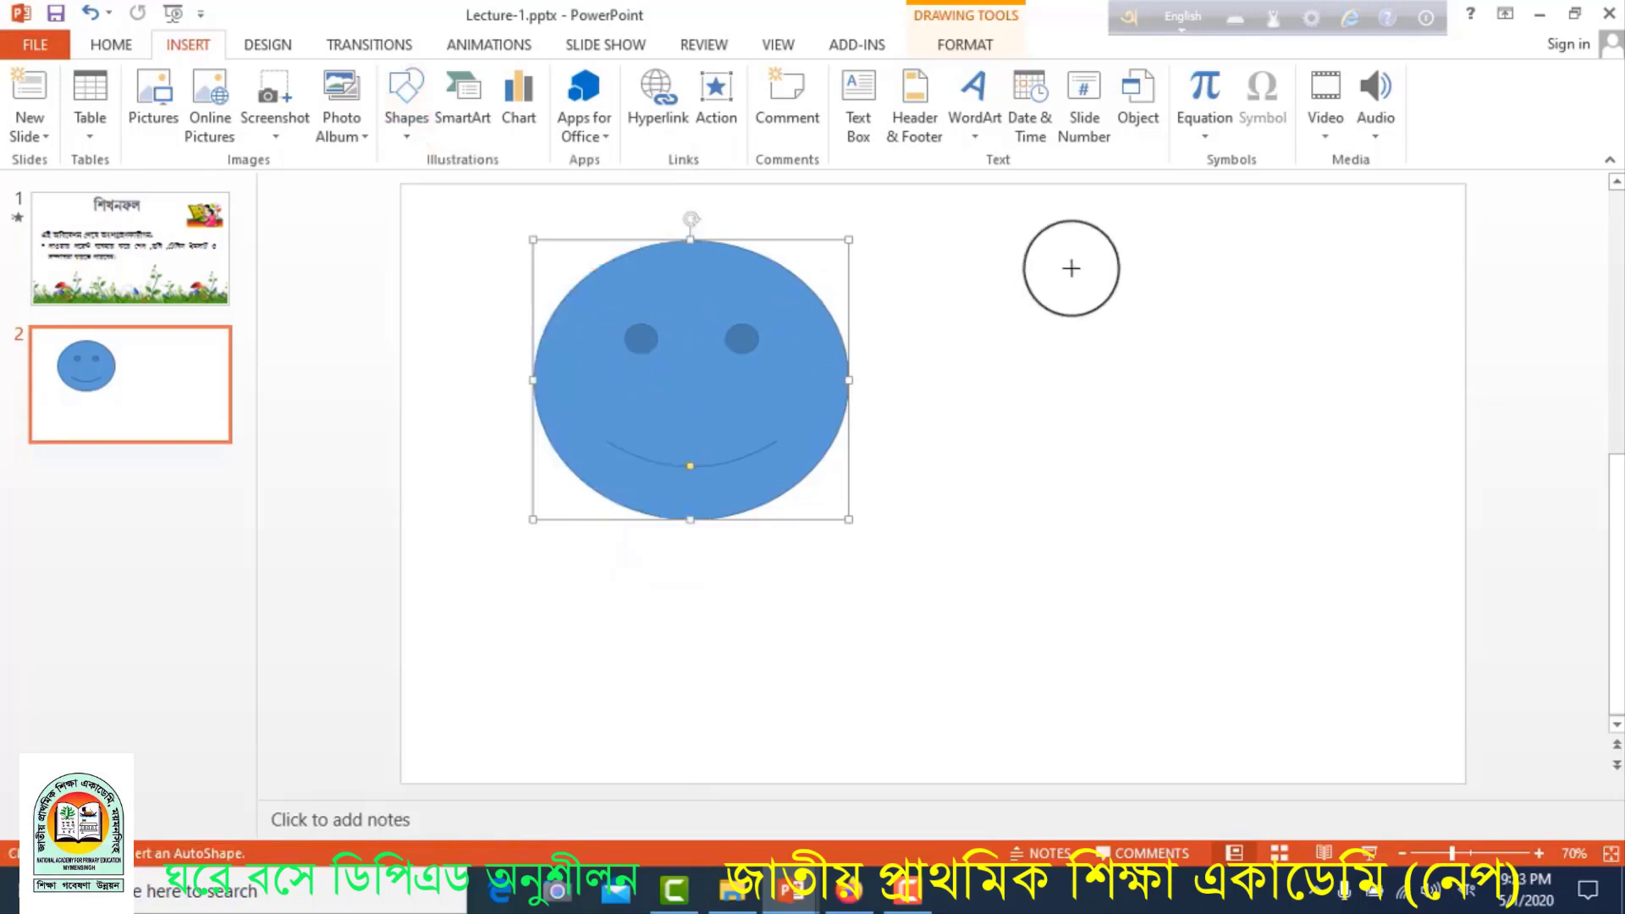
drag(1031, 232, 1319, 527)
drag(1159, 360, 1150, 356)
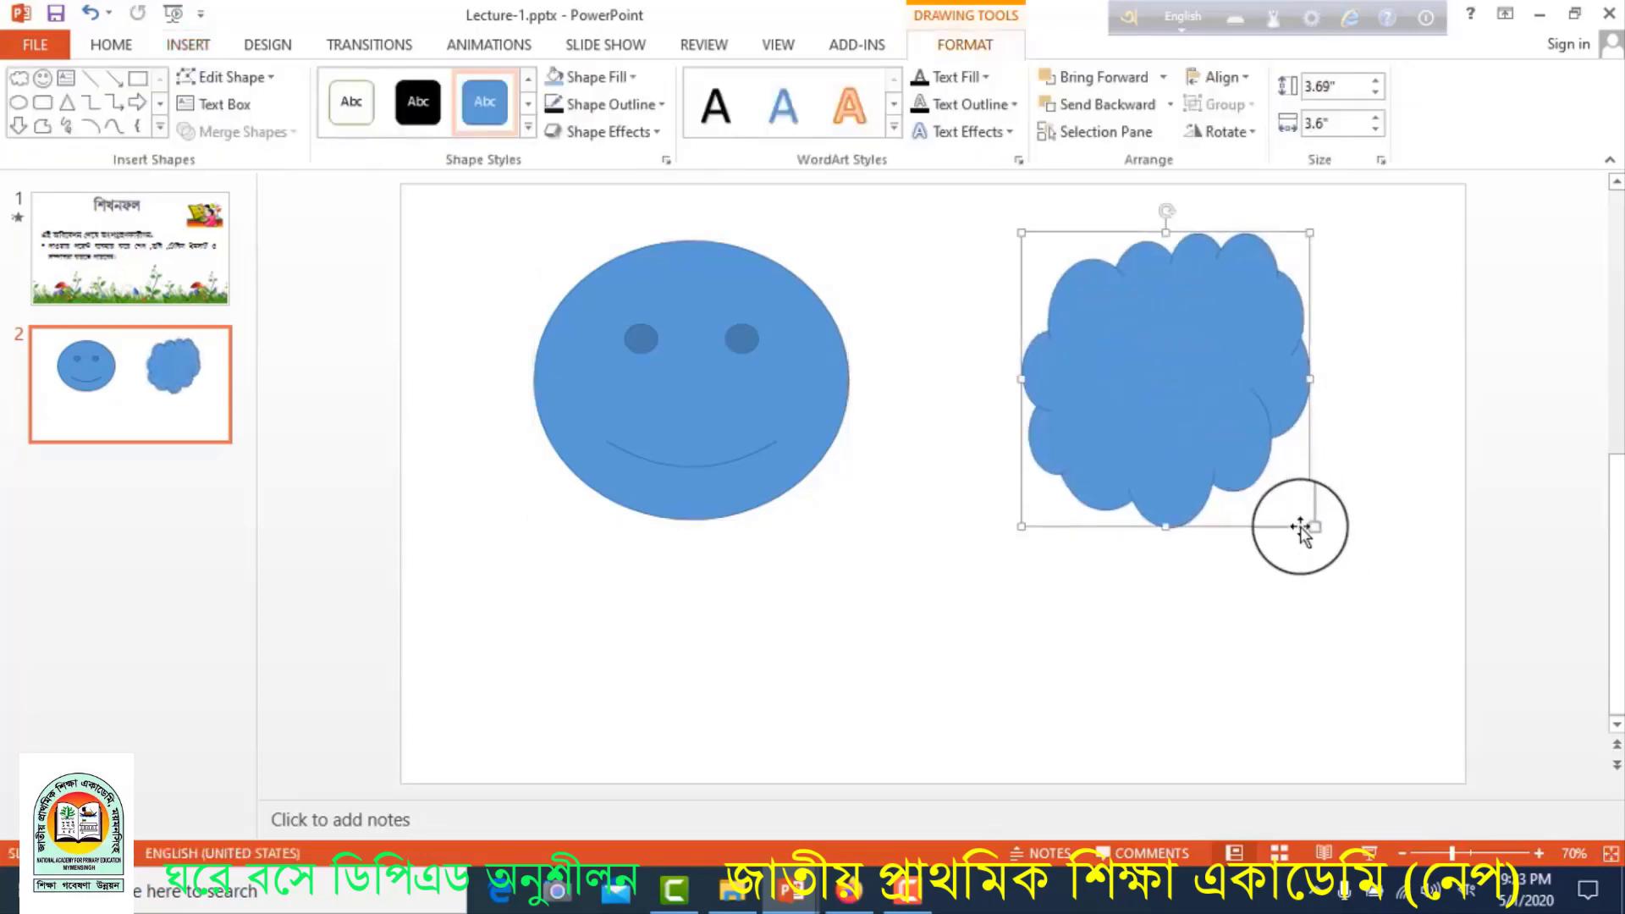
drag(1310, 527, 1304, 506)
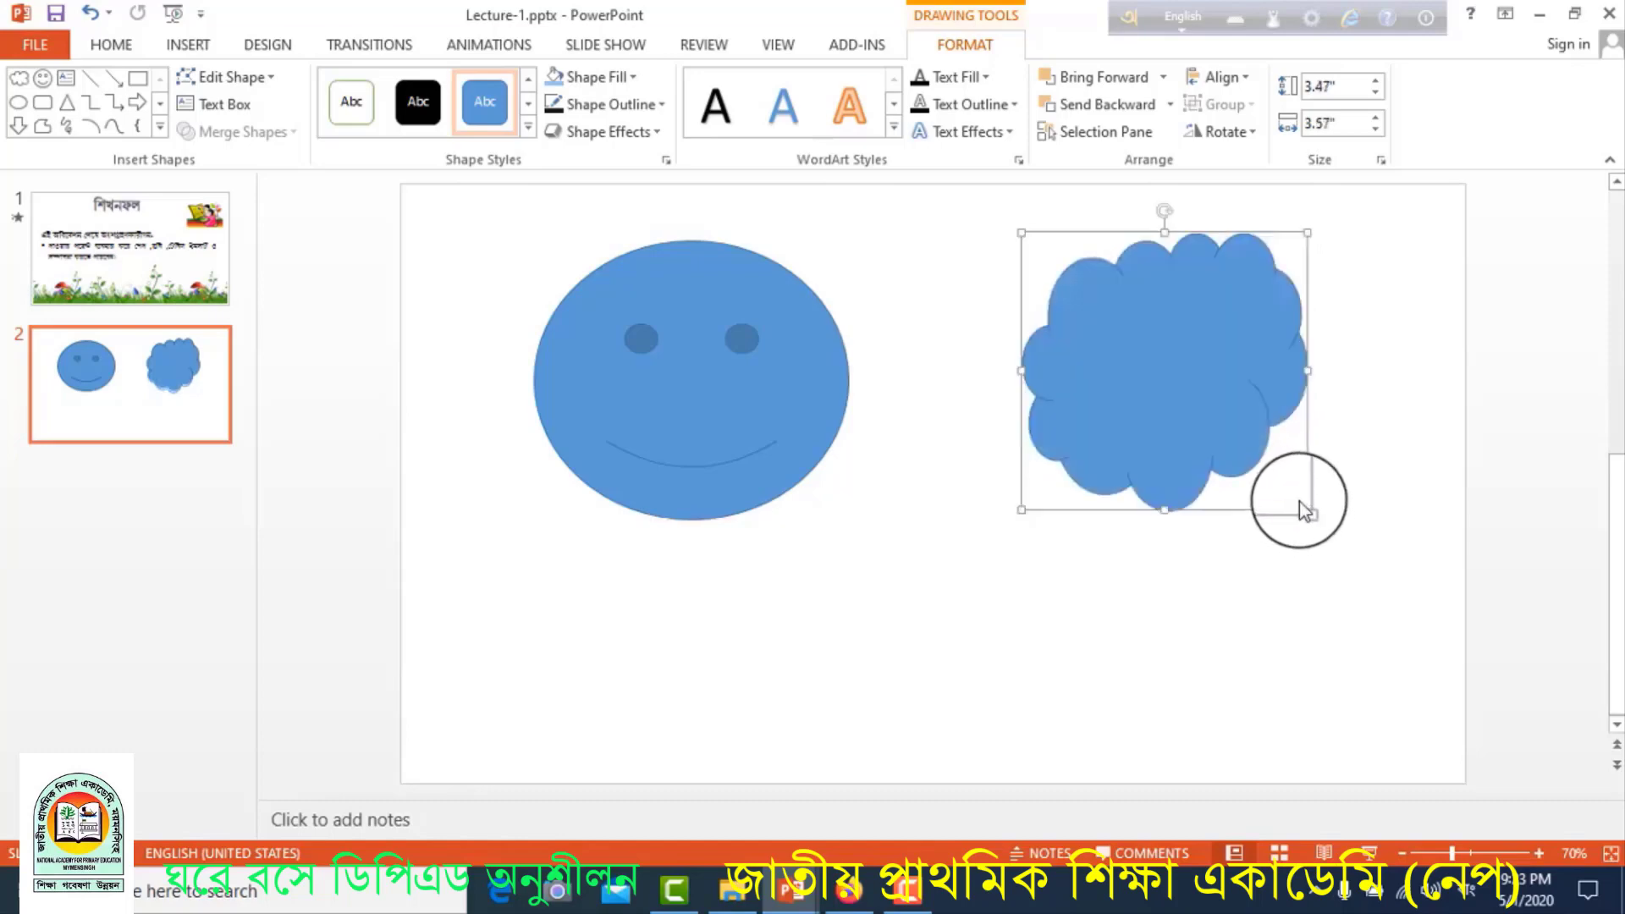
drag(1219, 372, 1228, 379)
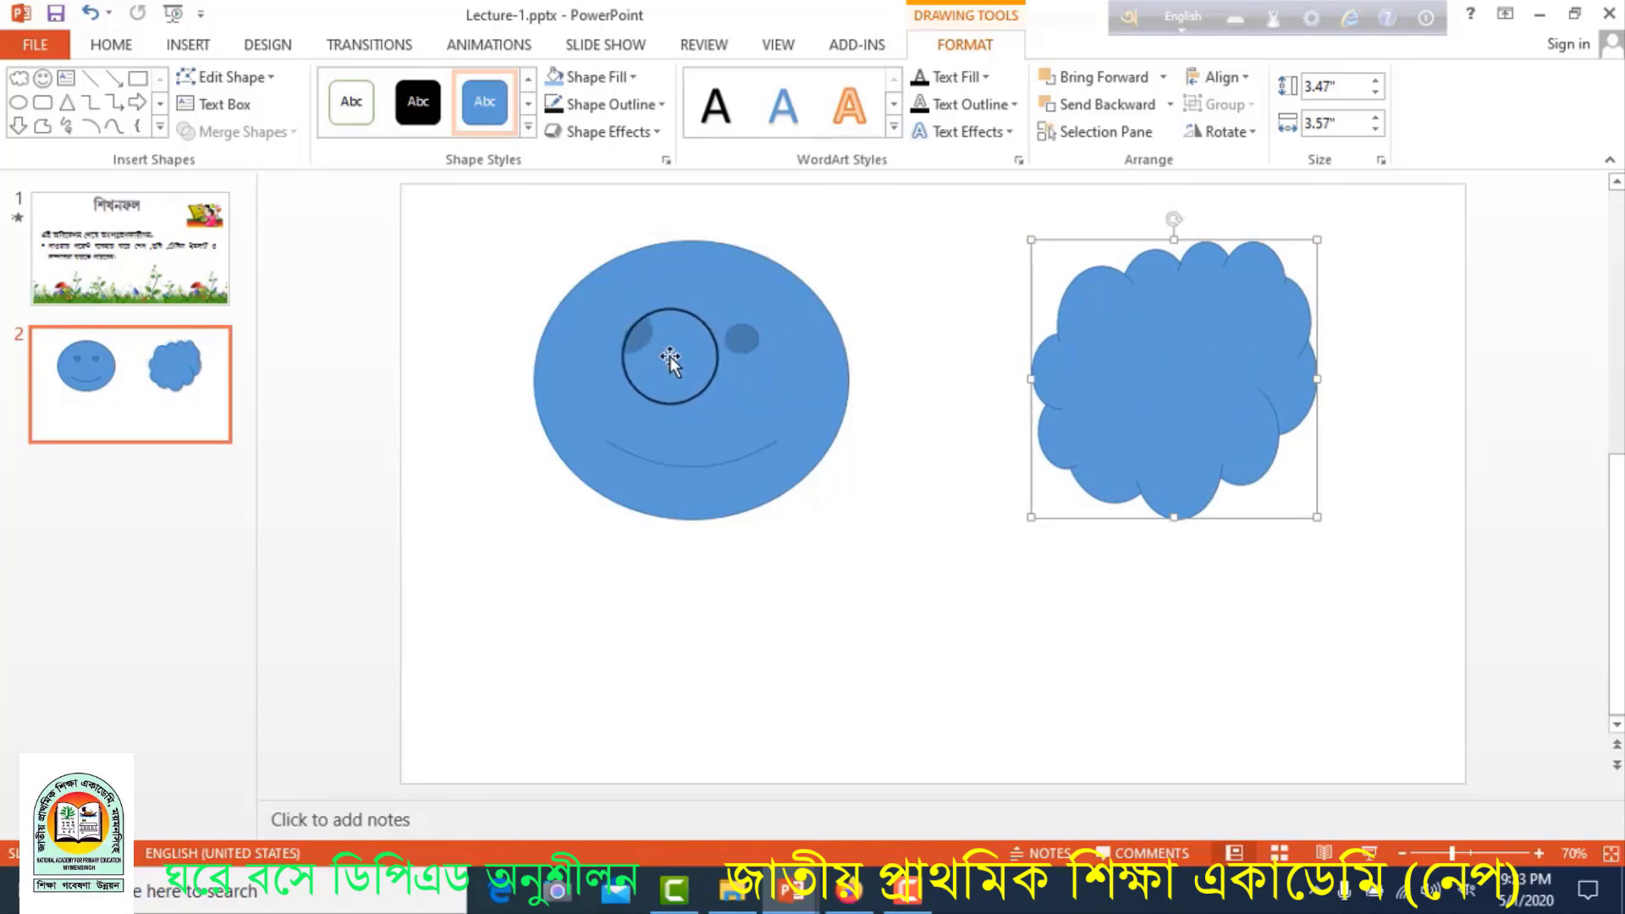
- Fill the smiley face red
click(668, 357)
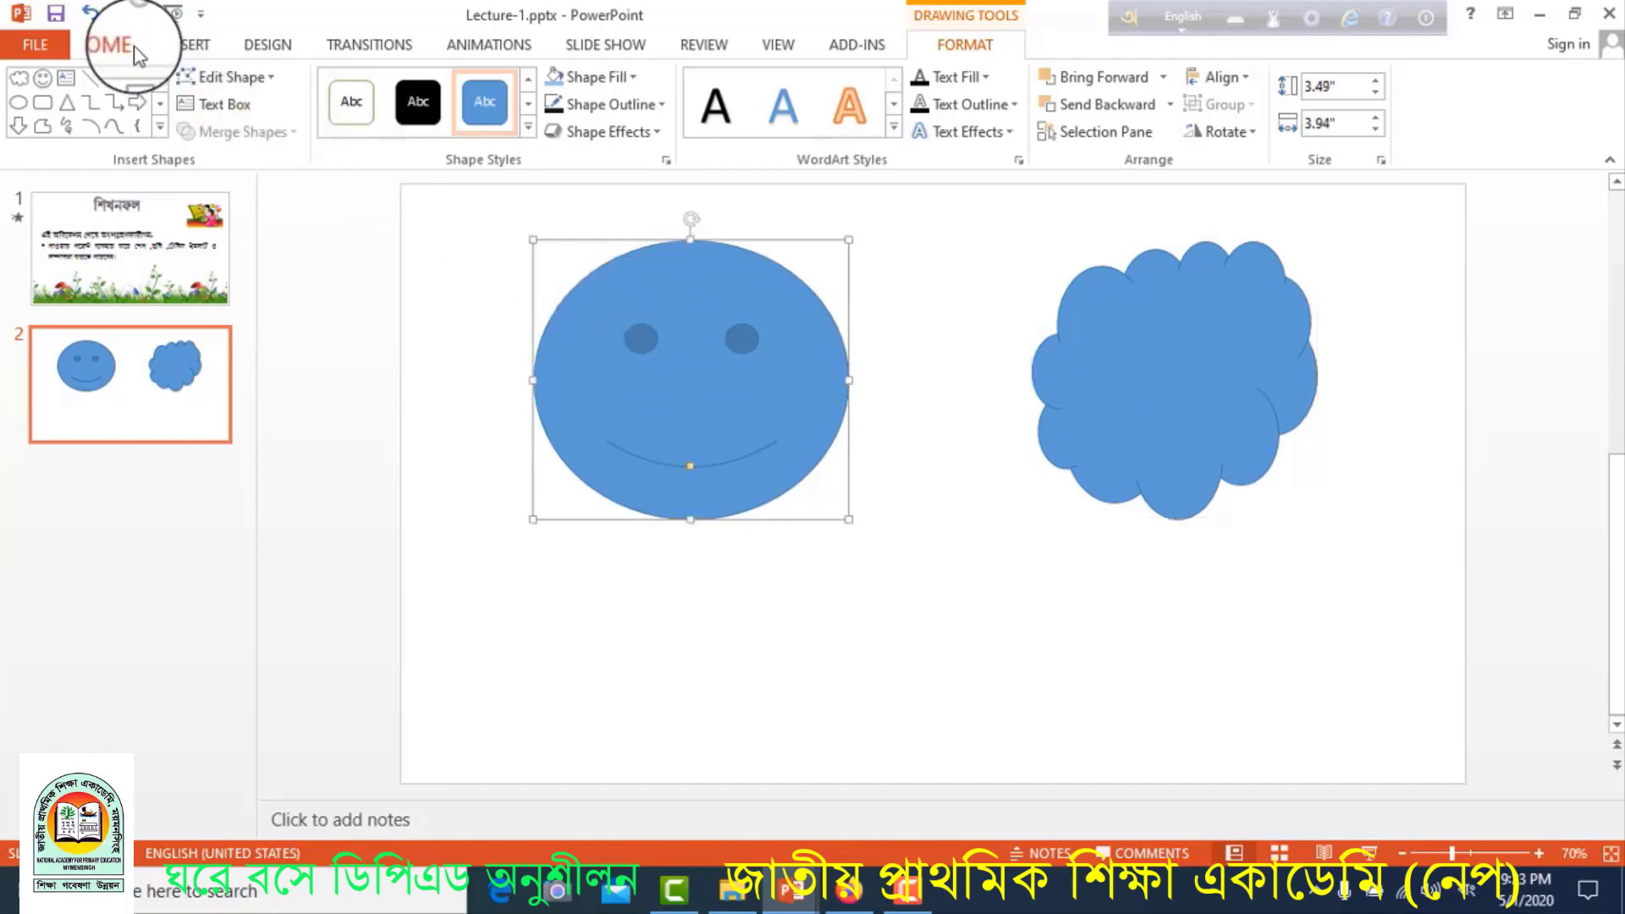
click(110, 40)
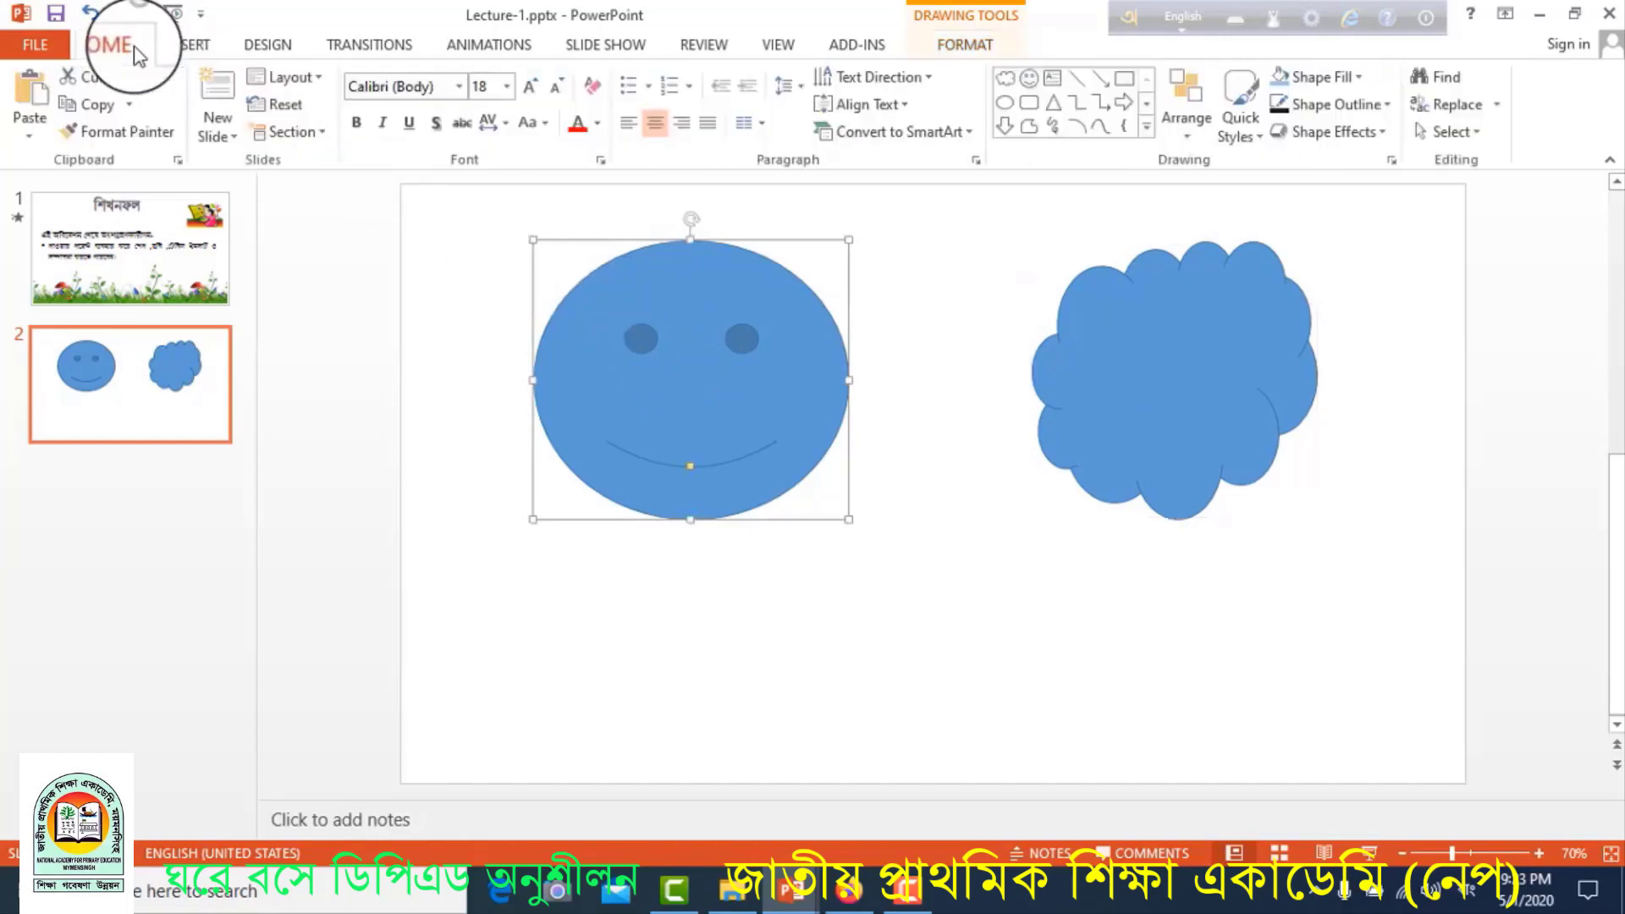
click(1328, 81)
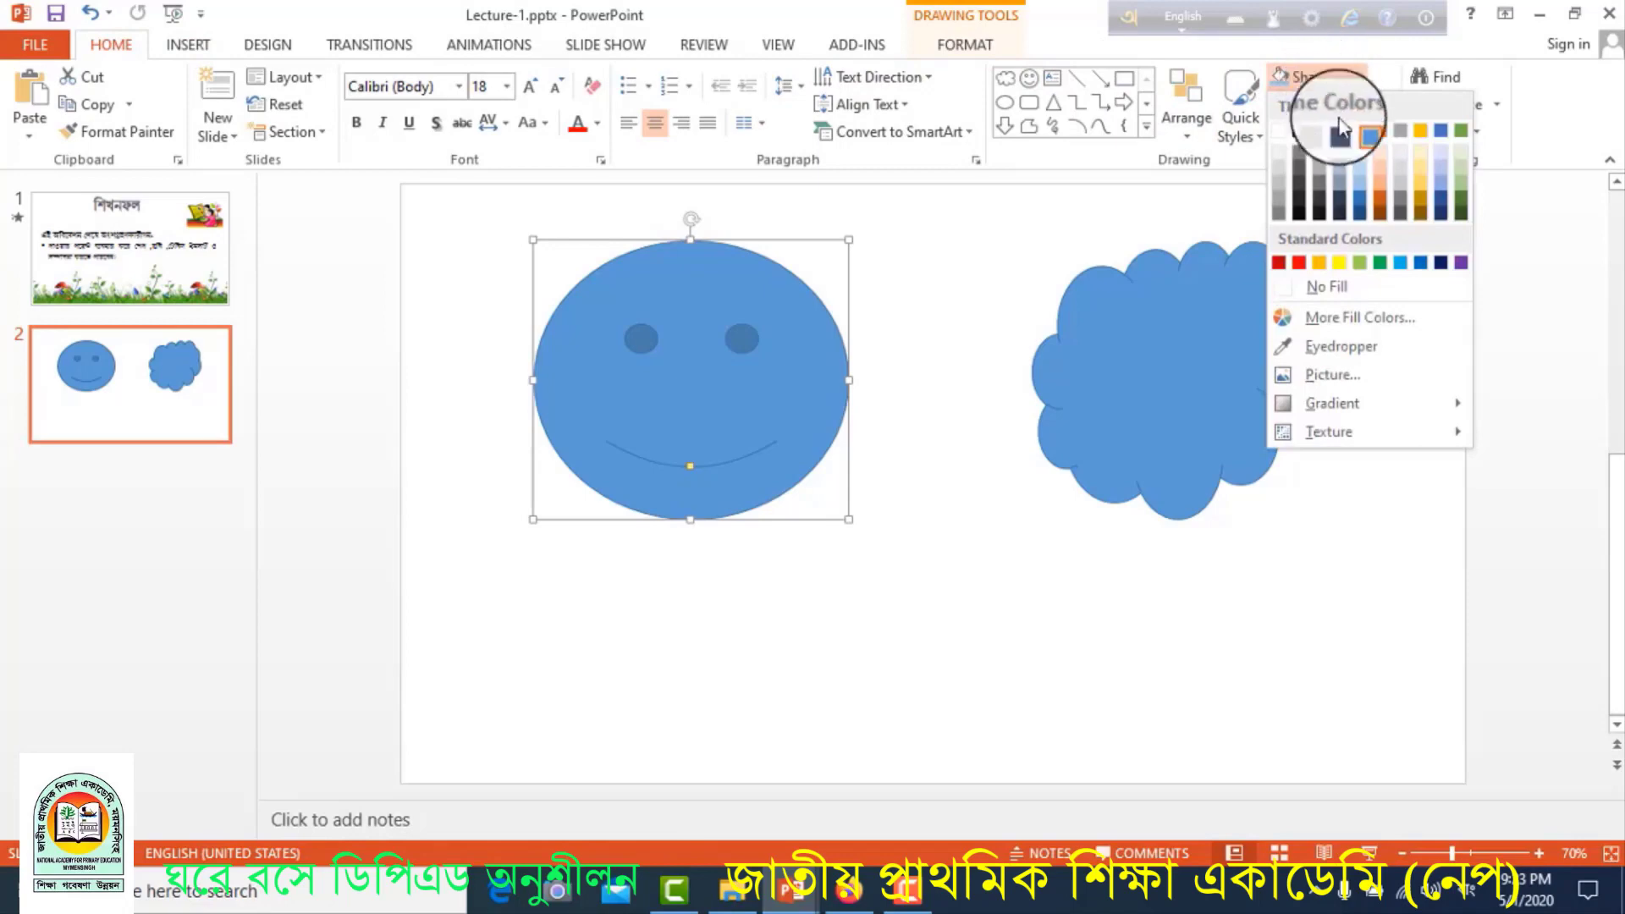
click(1305, 264)
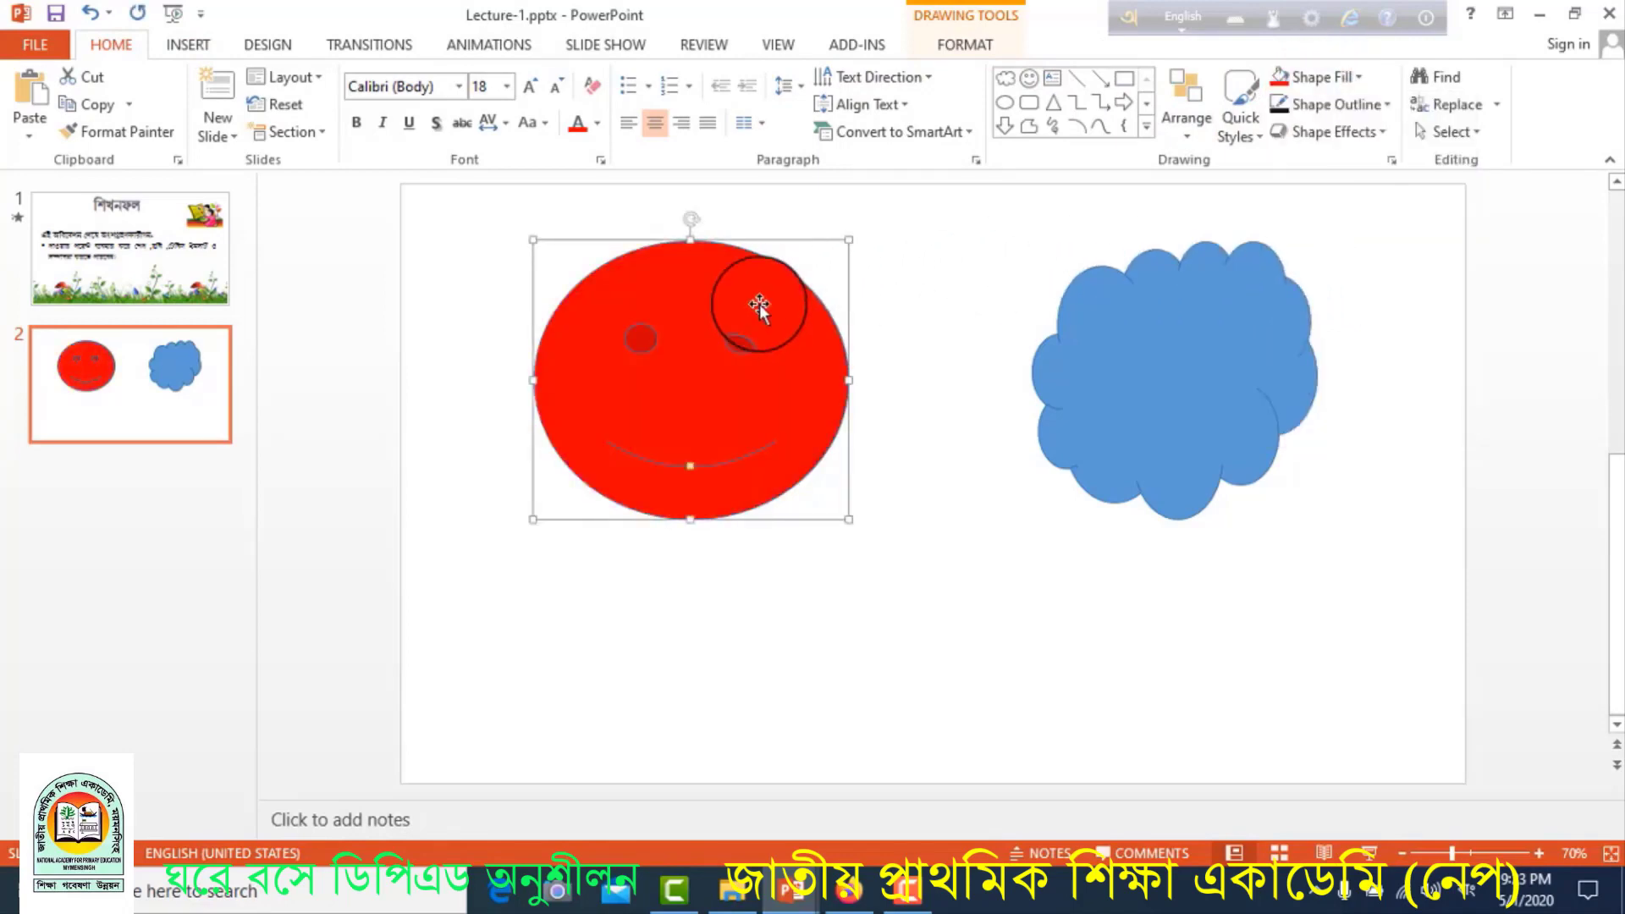
- Fill the cloud orange
click(1176, 374)
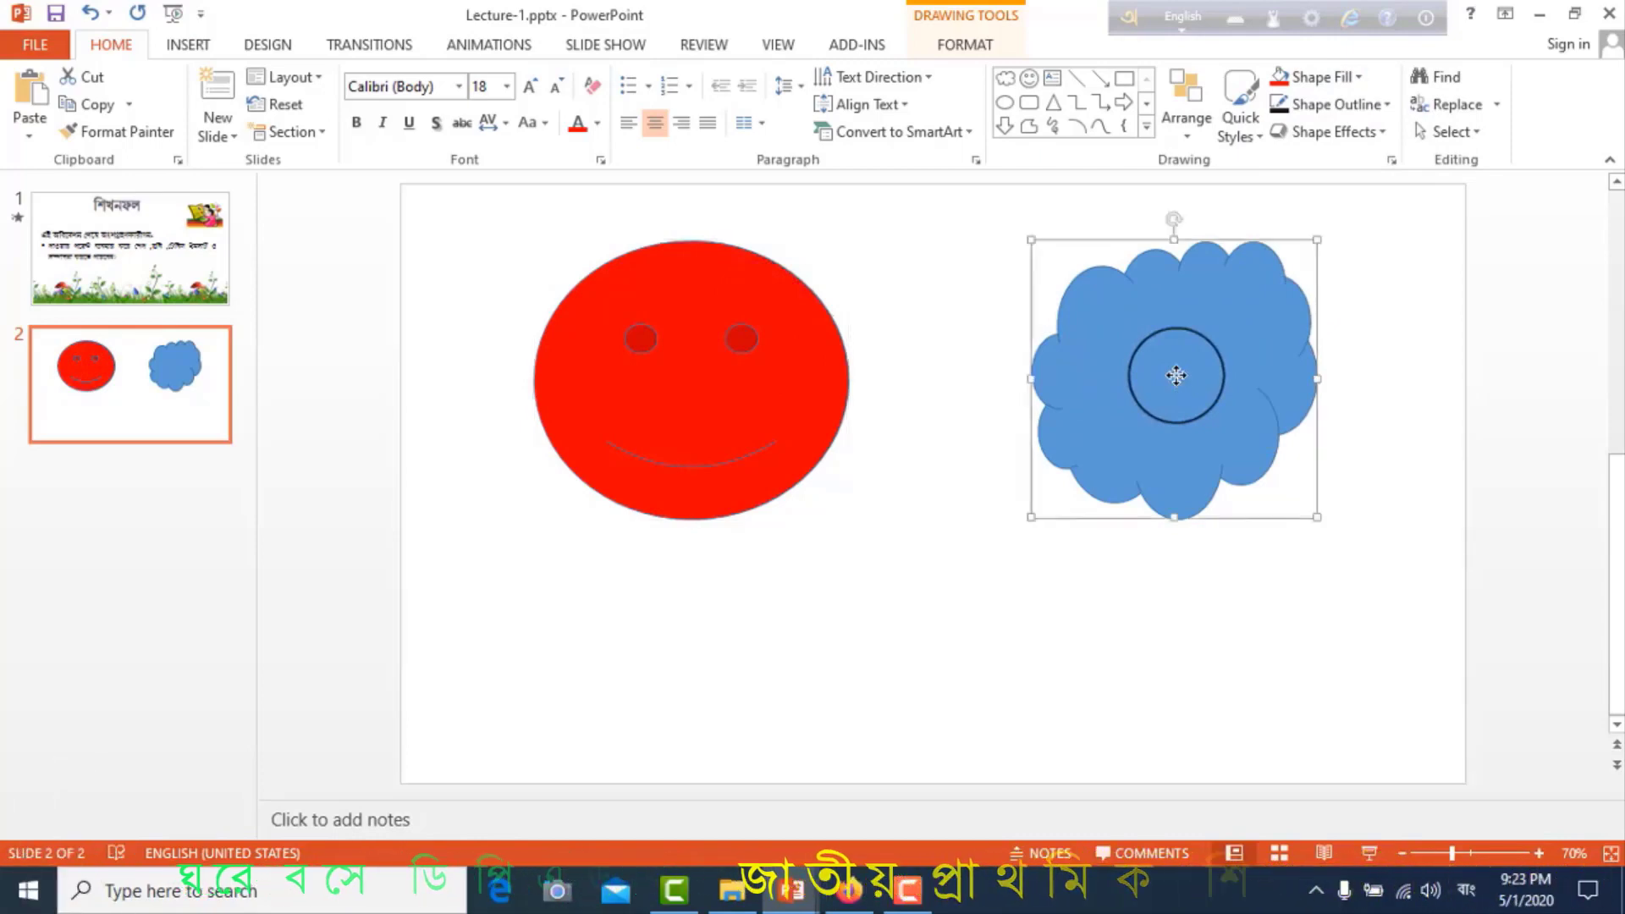
click(1322, 76)
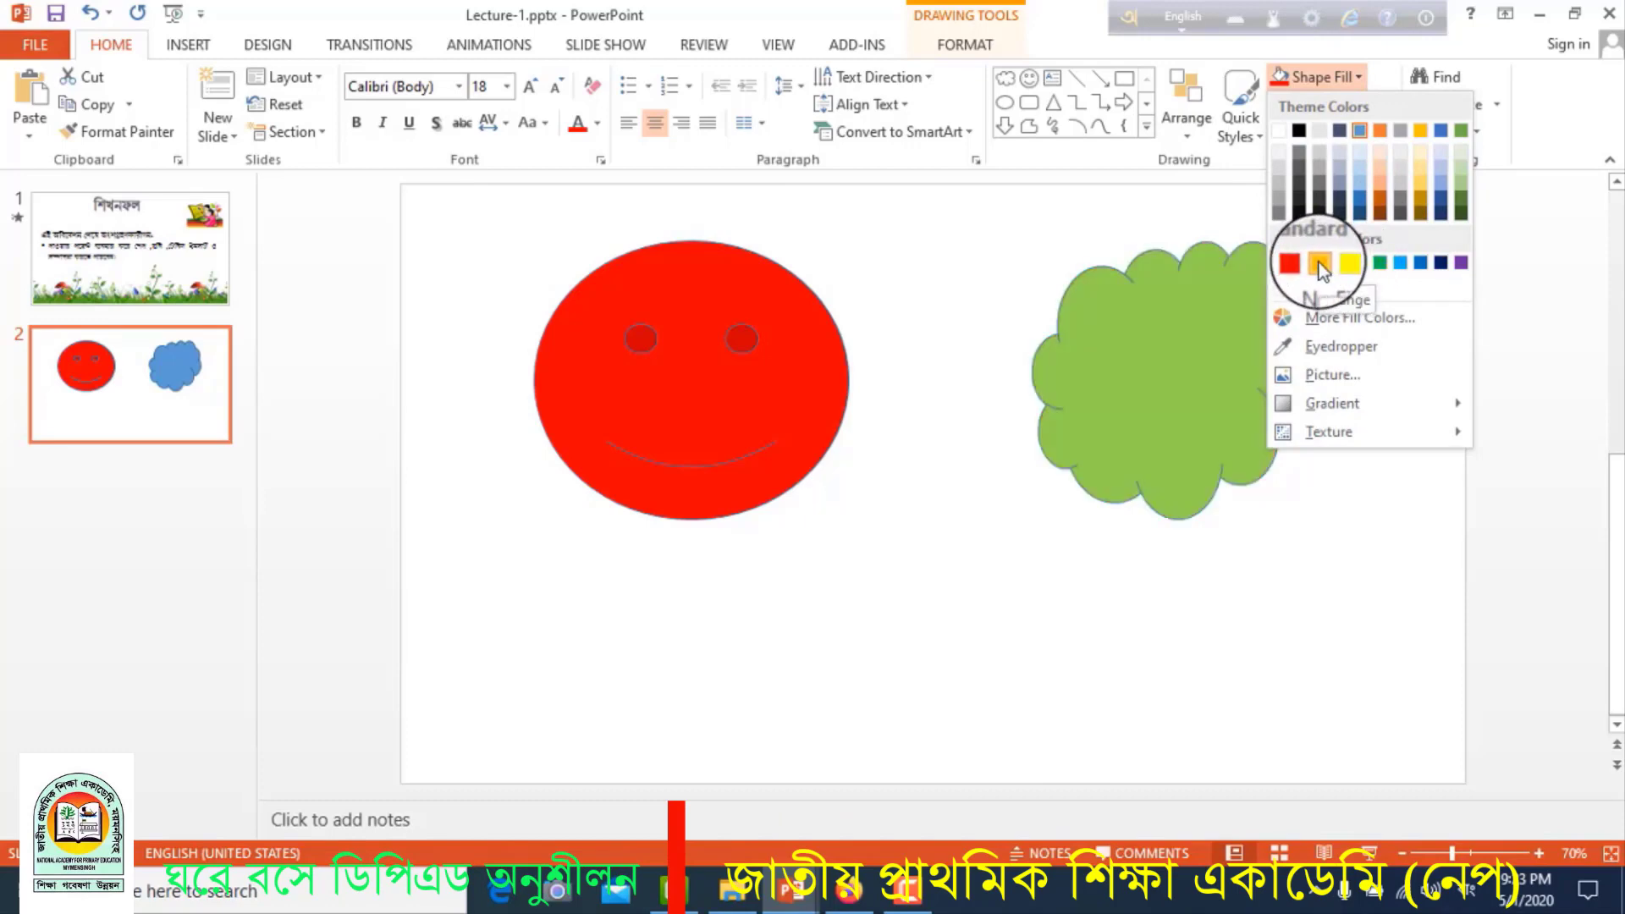
click(1319, 263)
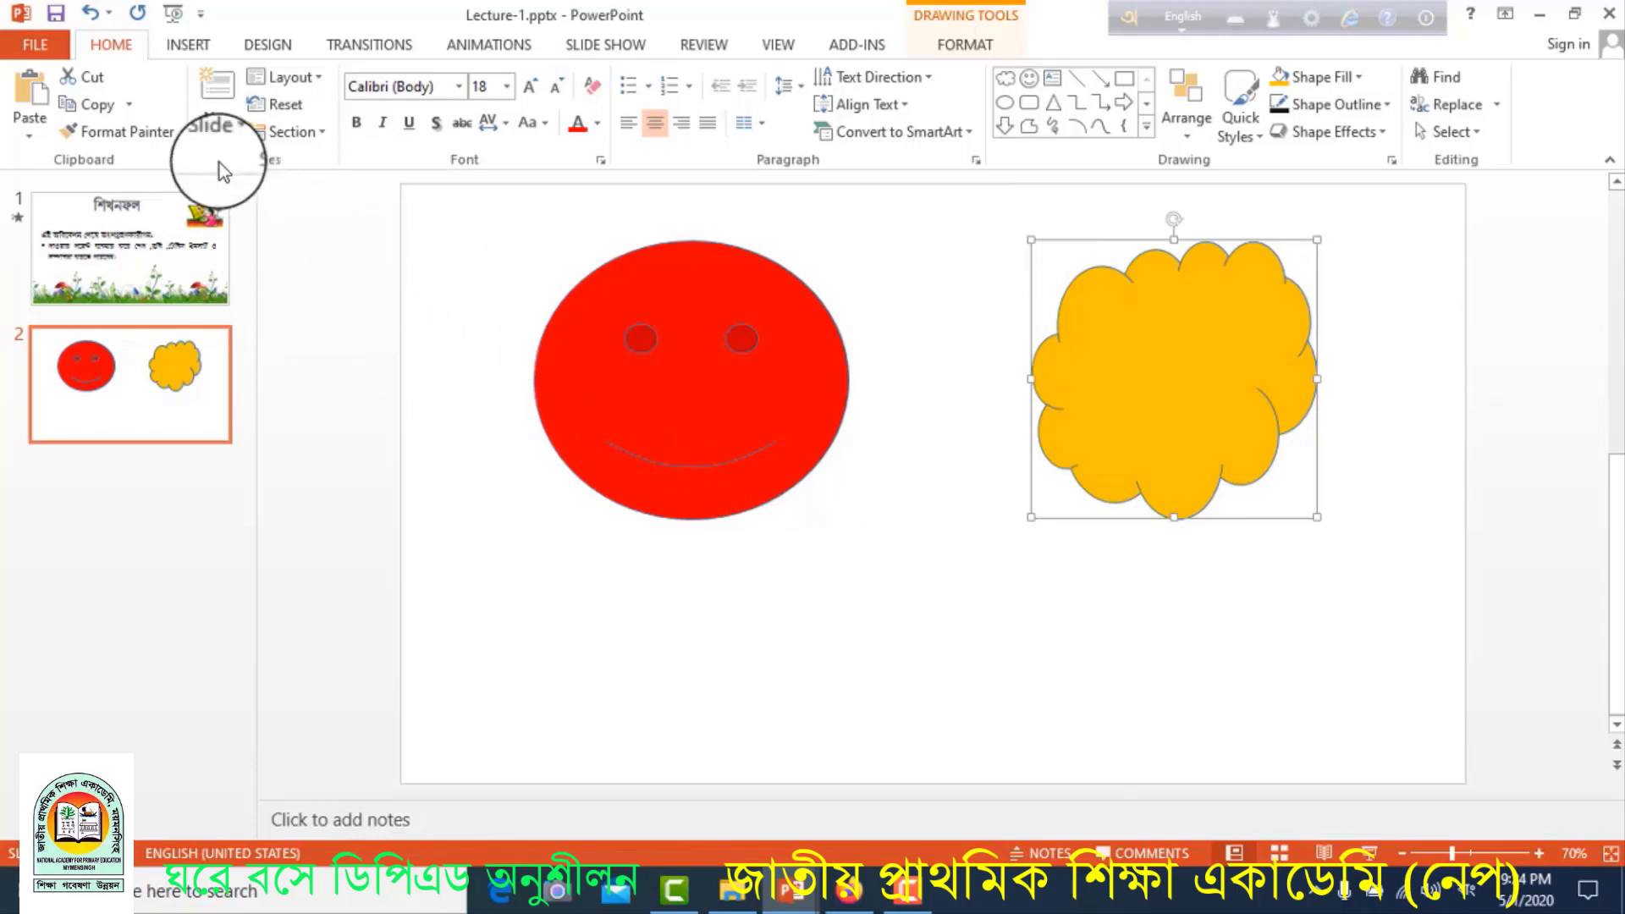
- Add a new slide 3 and insert 3.jpg from the Ict software all > picture folder
click(213, 139)
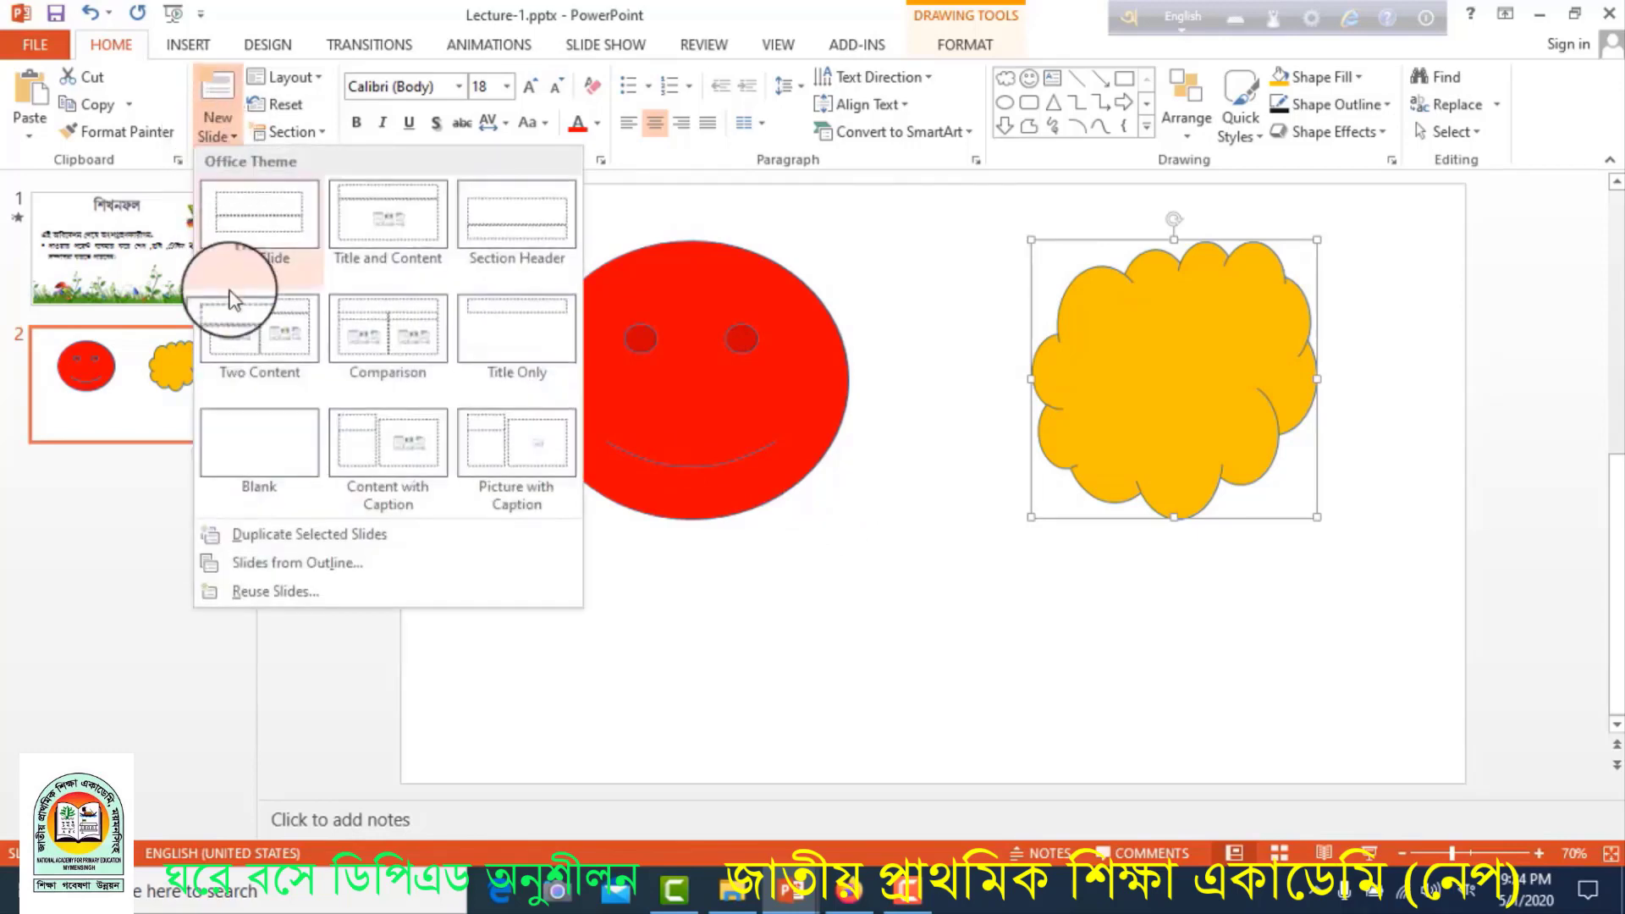
click(242, 459)
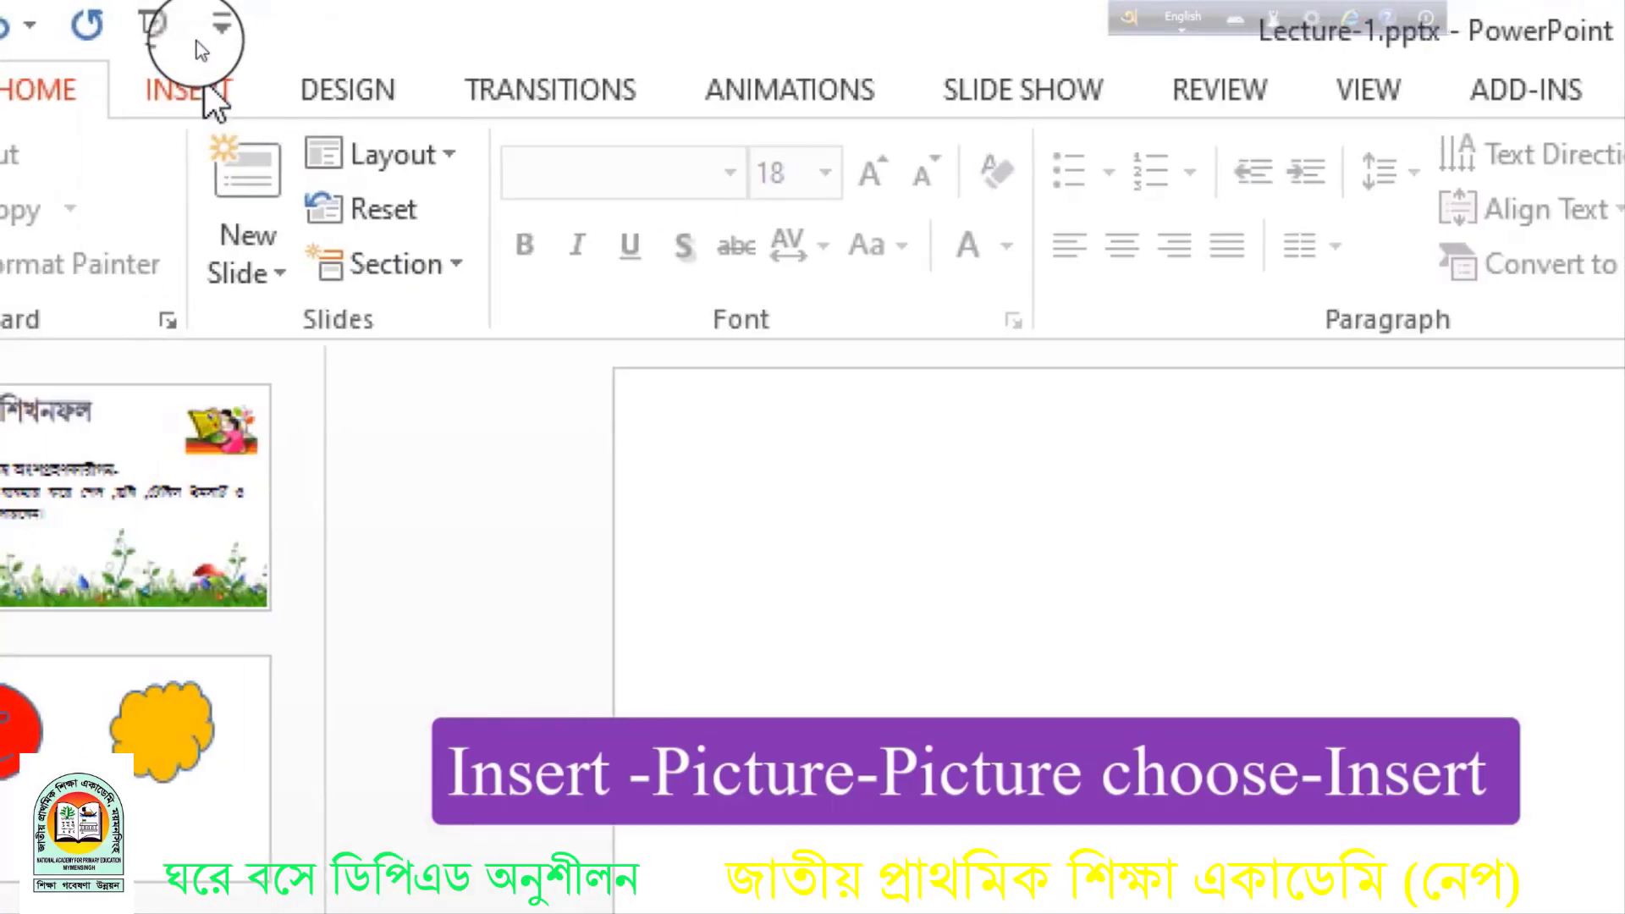
click(195, 44)
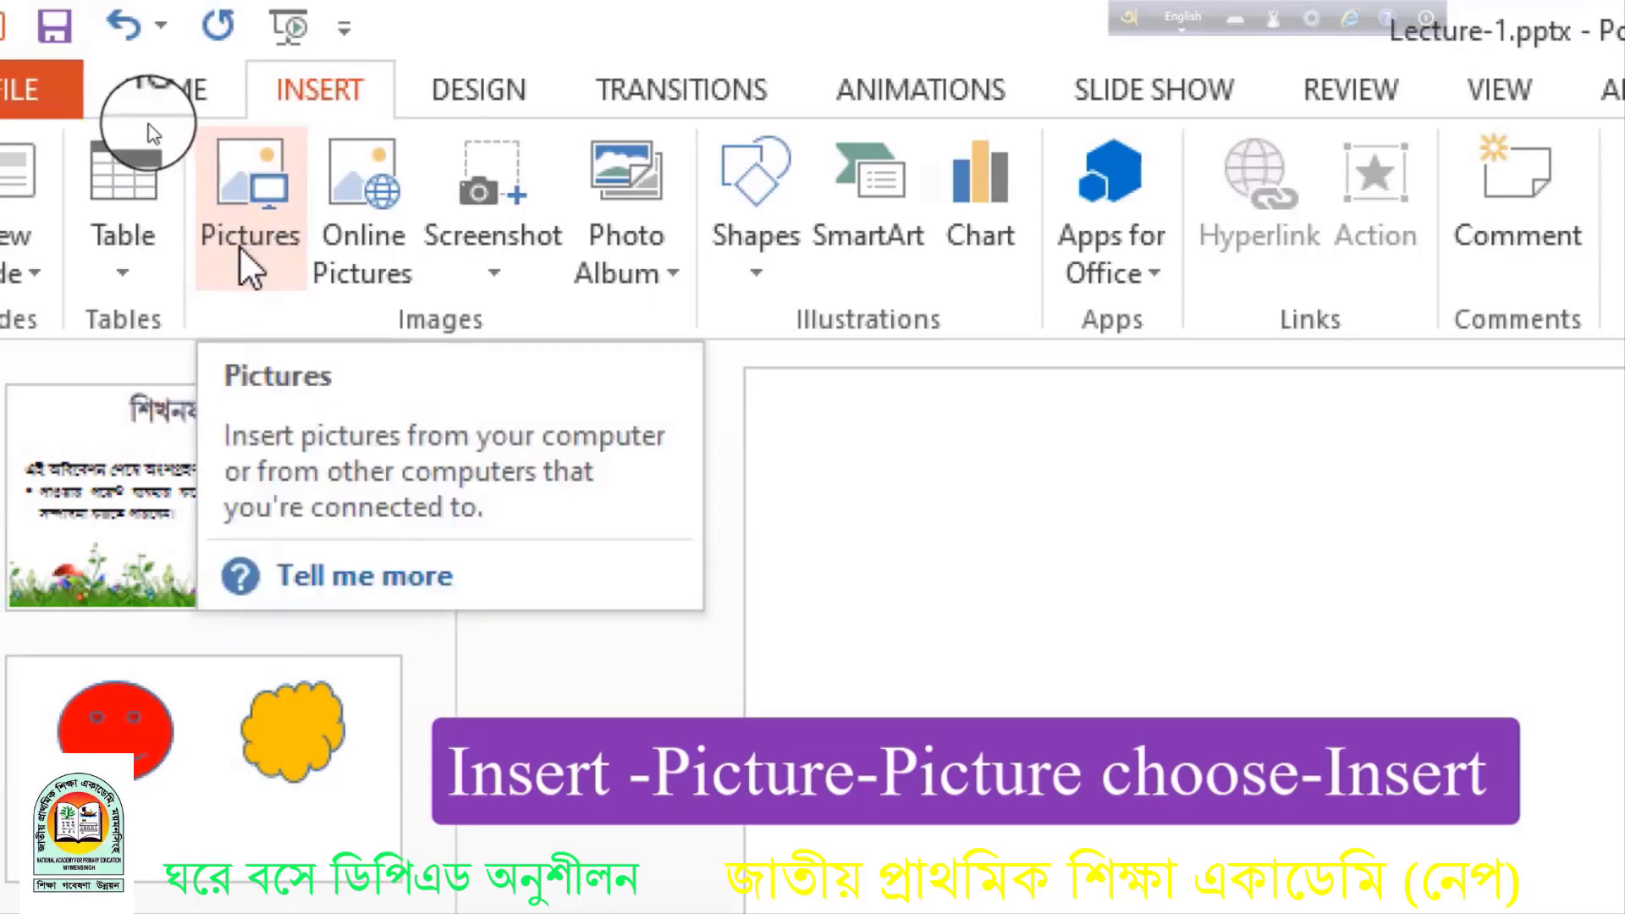
click(250, 254)
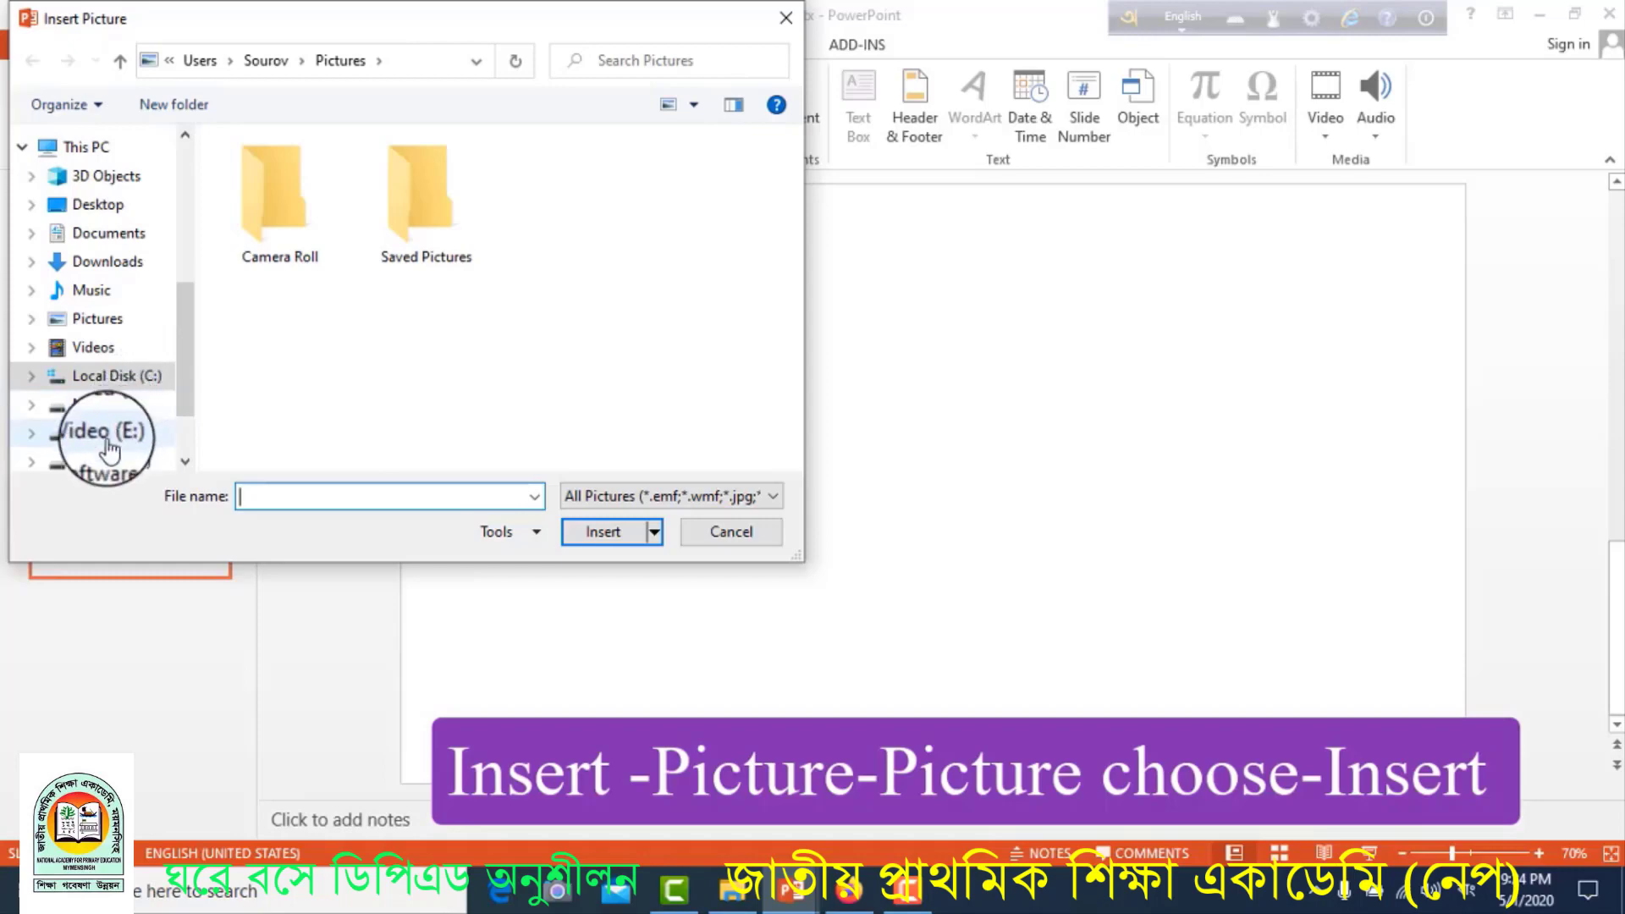
click(105, 464)
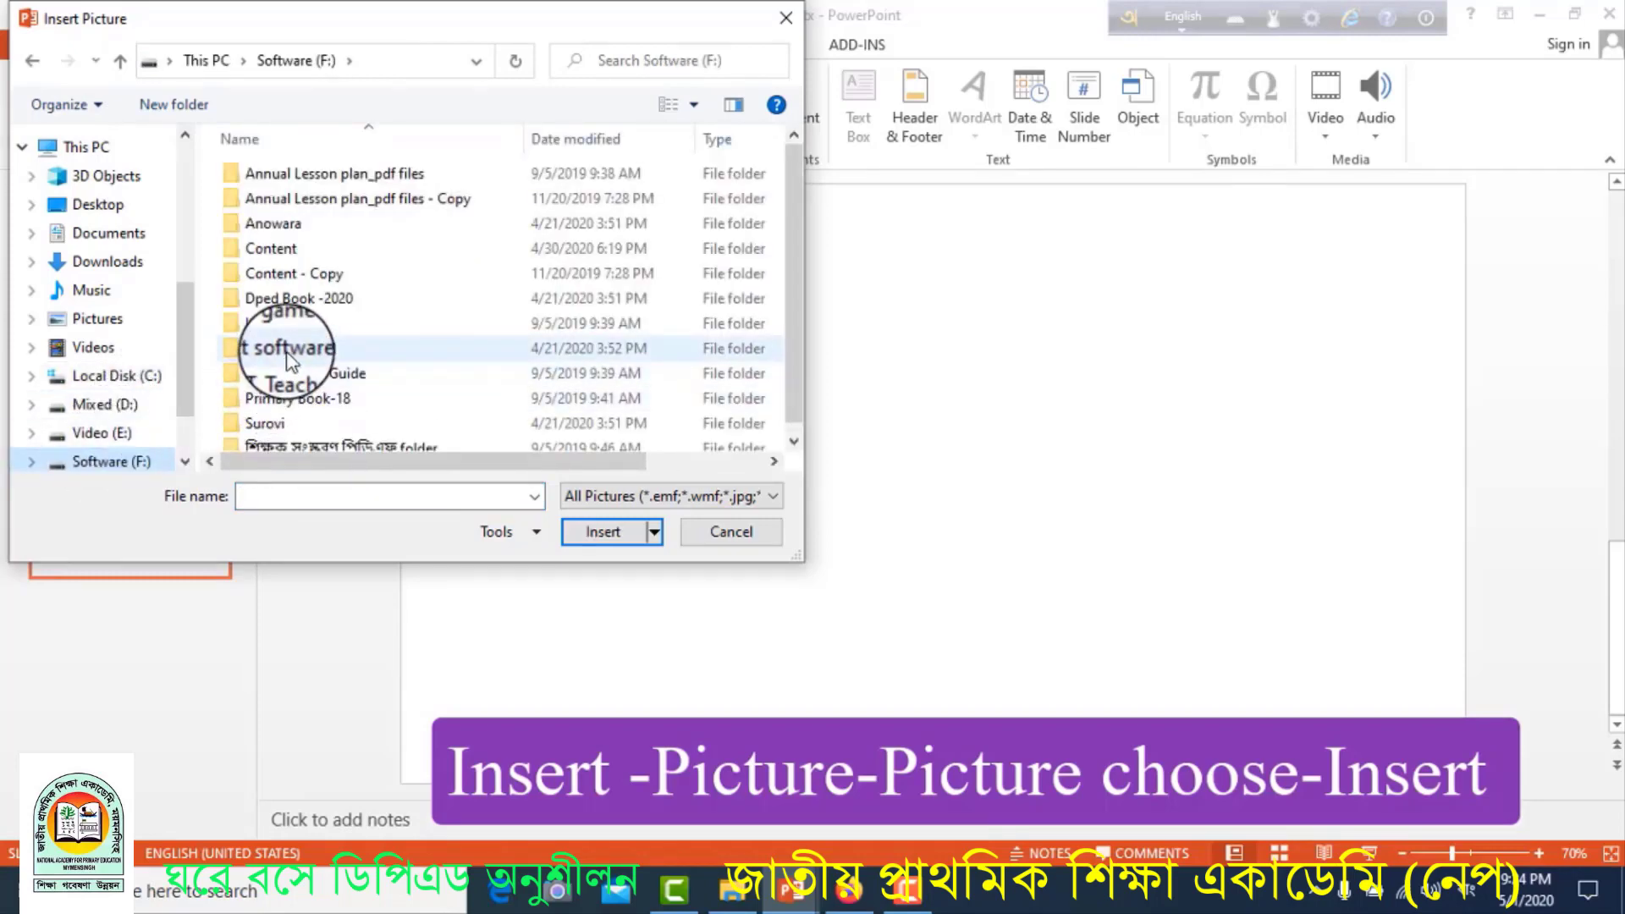
double_click(289, 360)
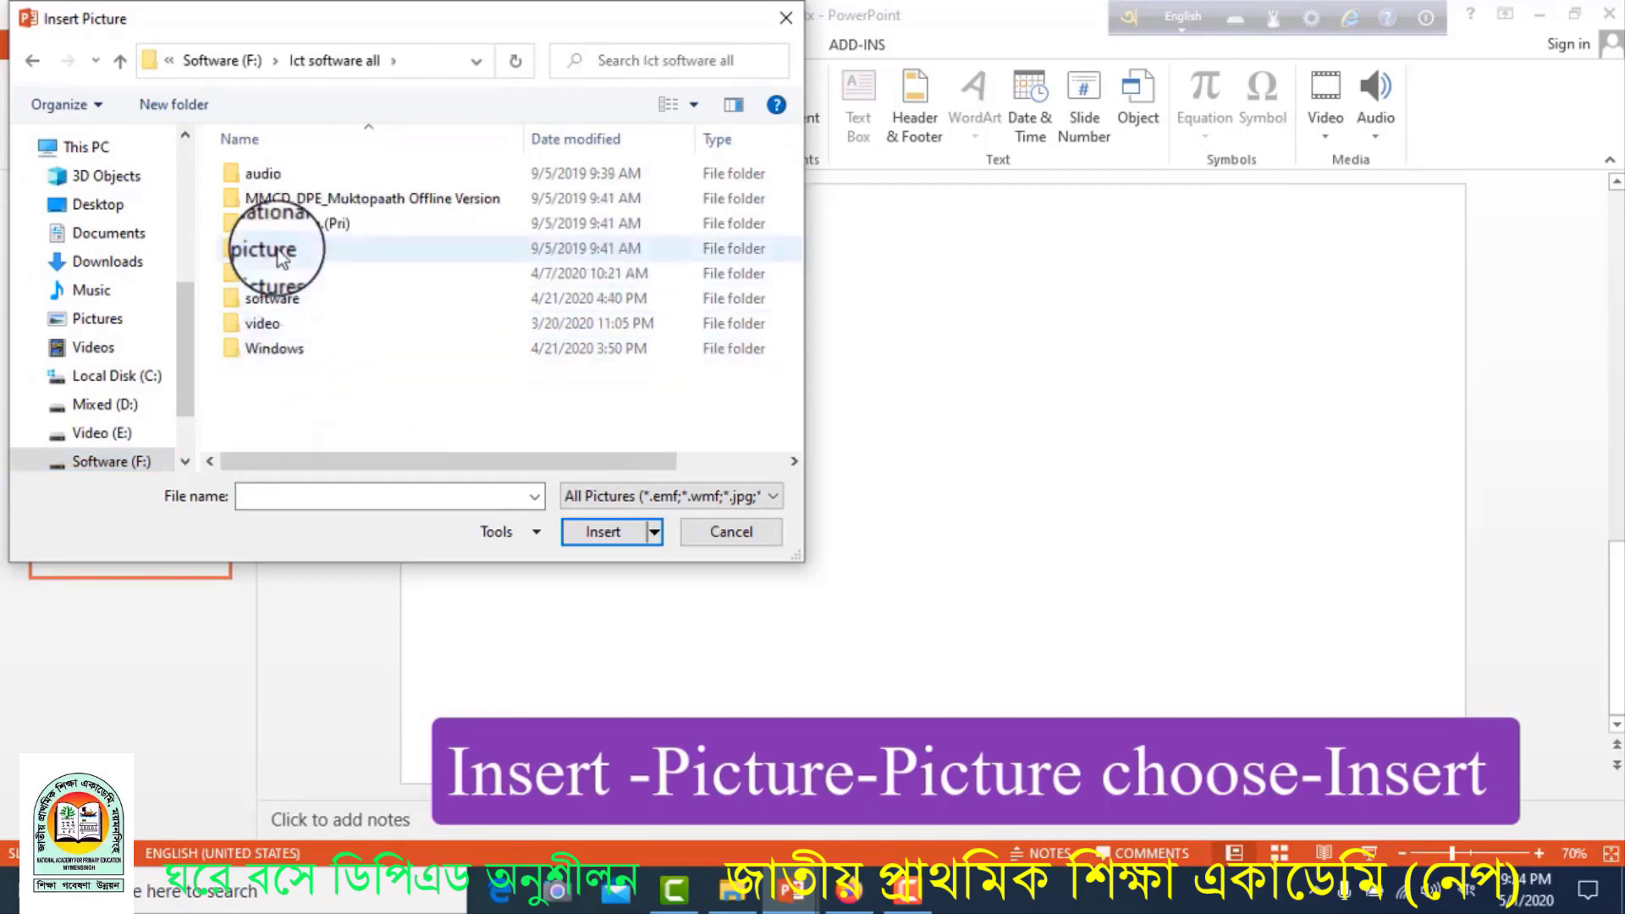
click(281, 254)
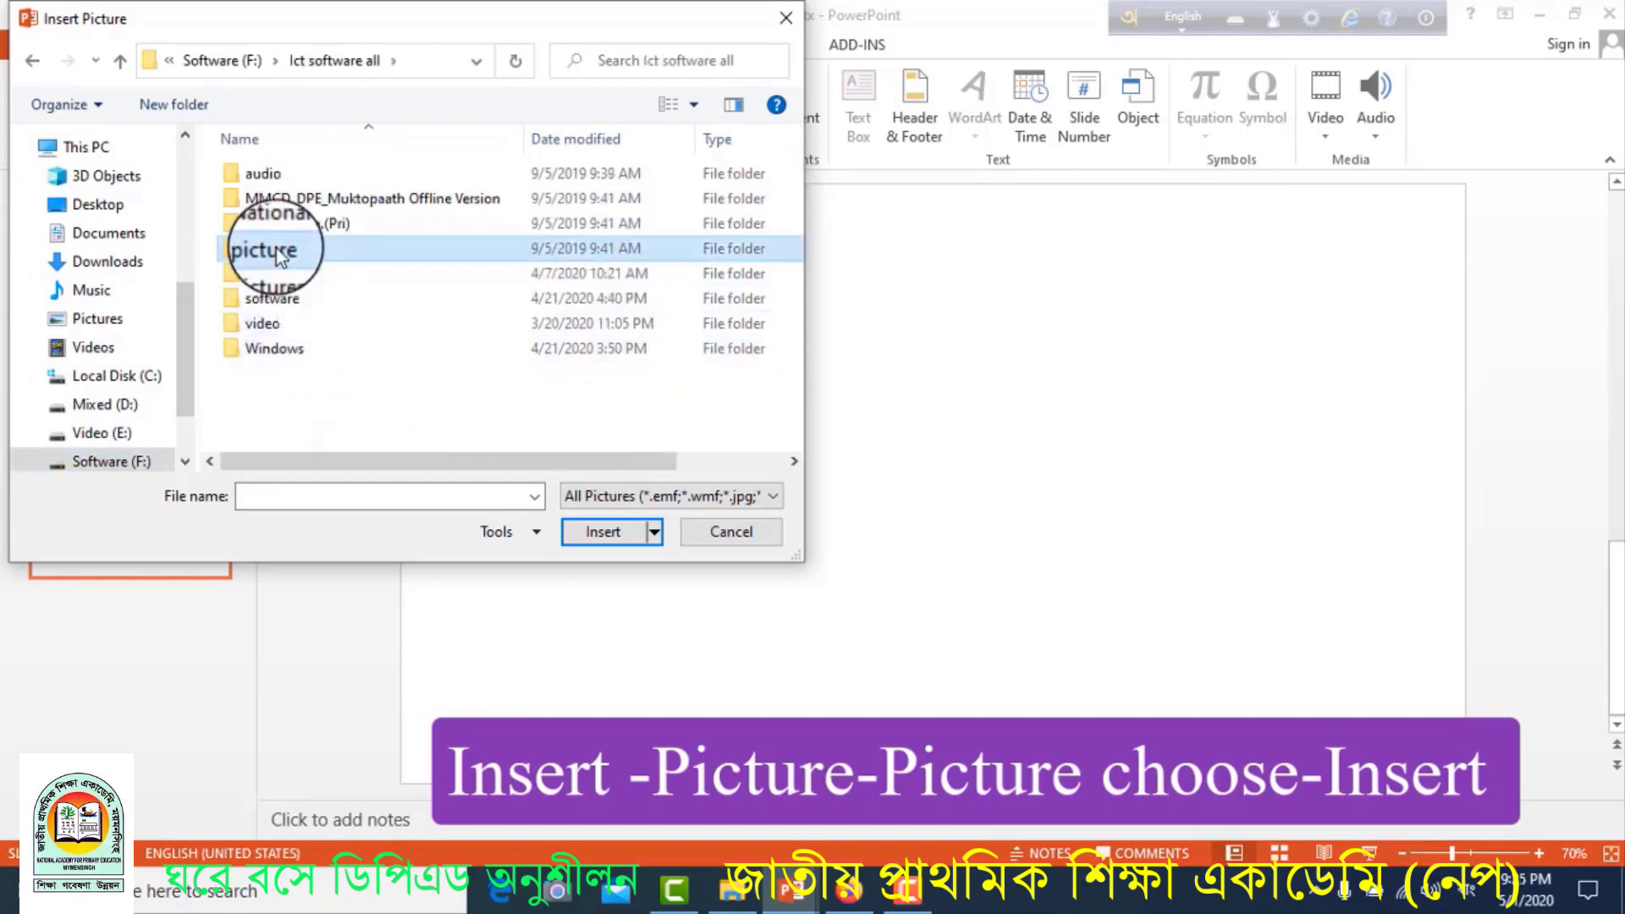
double_click(280, 252)
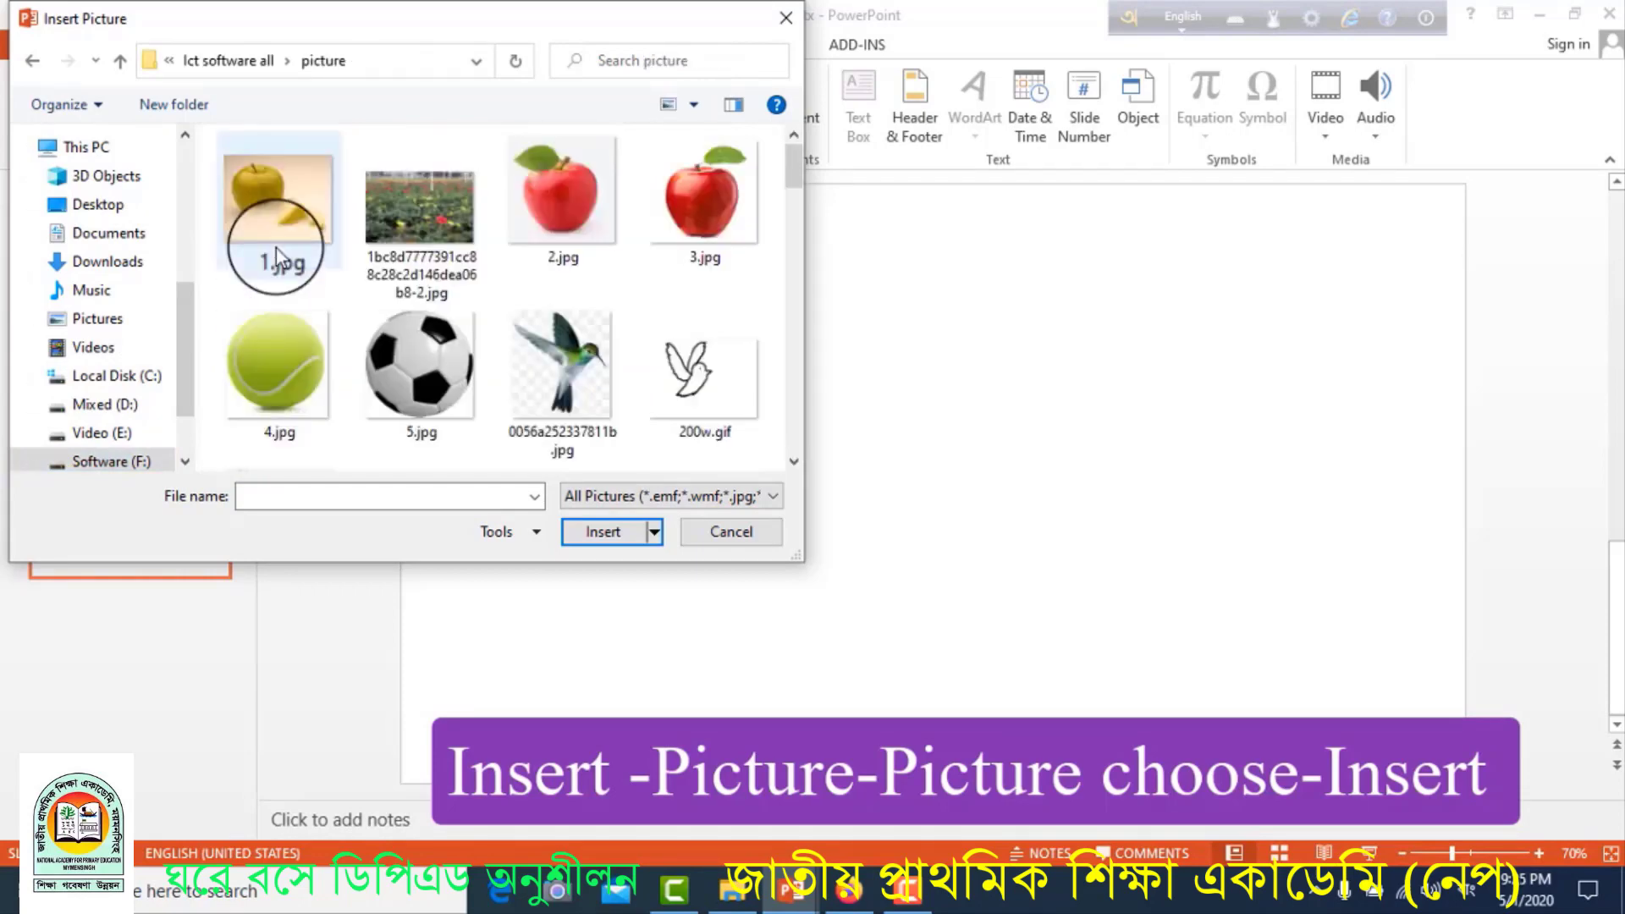
click(698, 218)
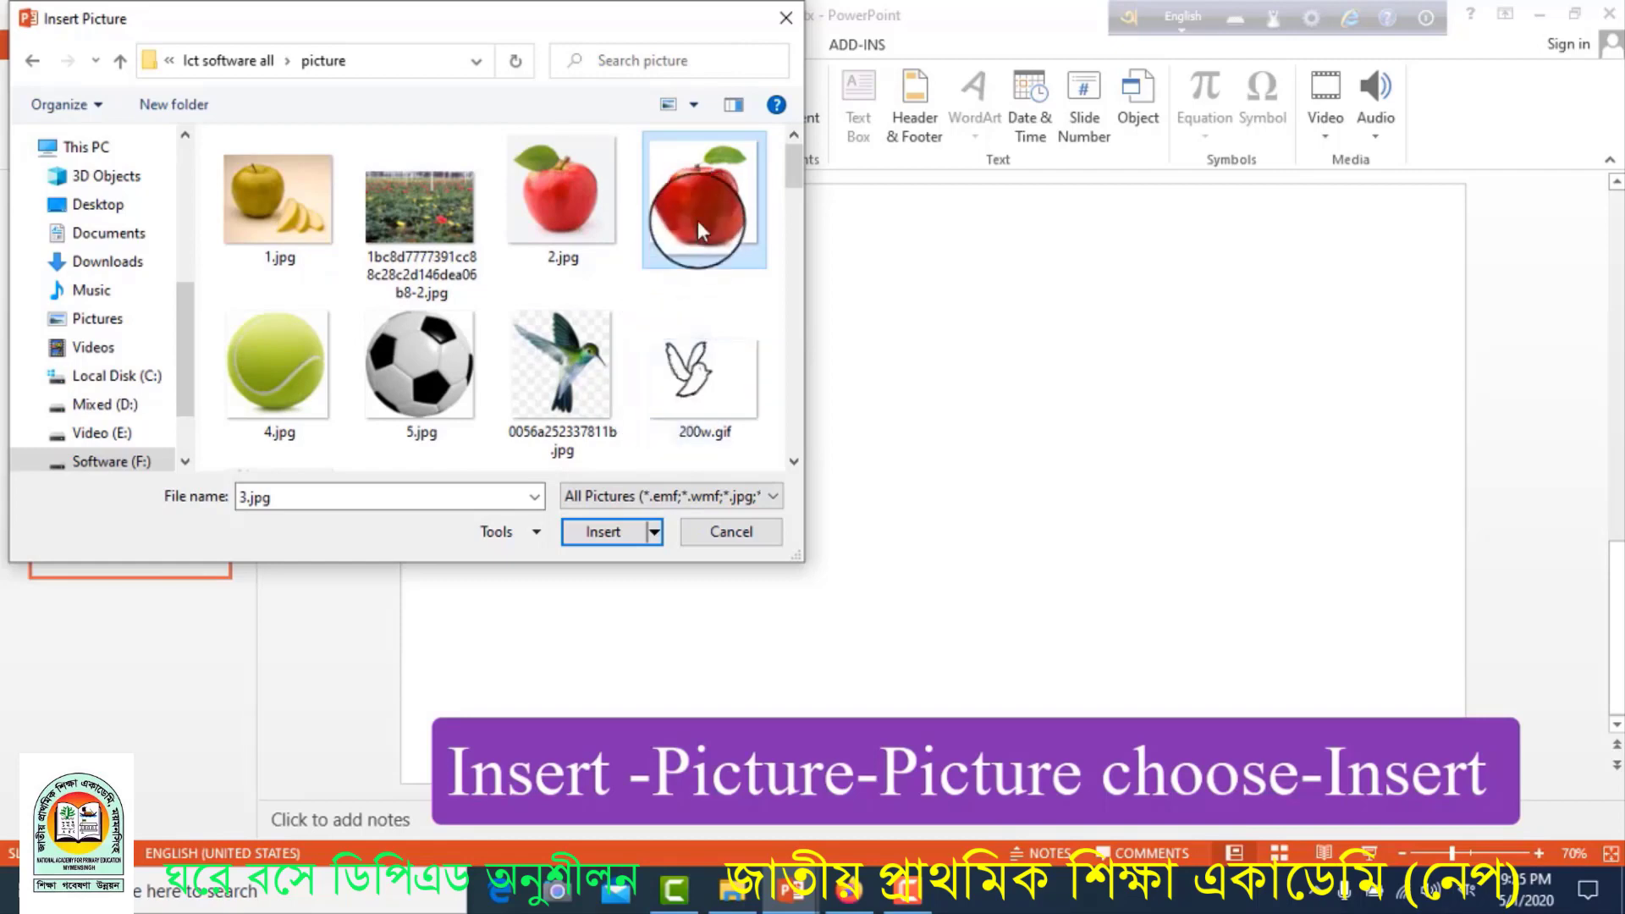
click(603, 535)
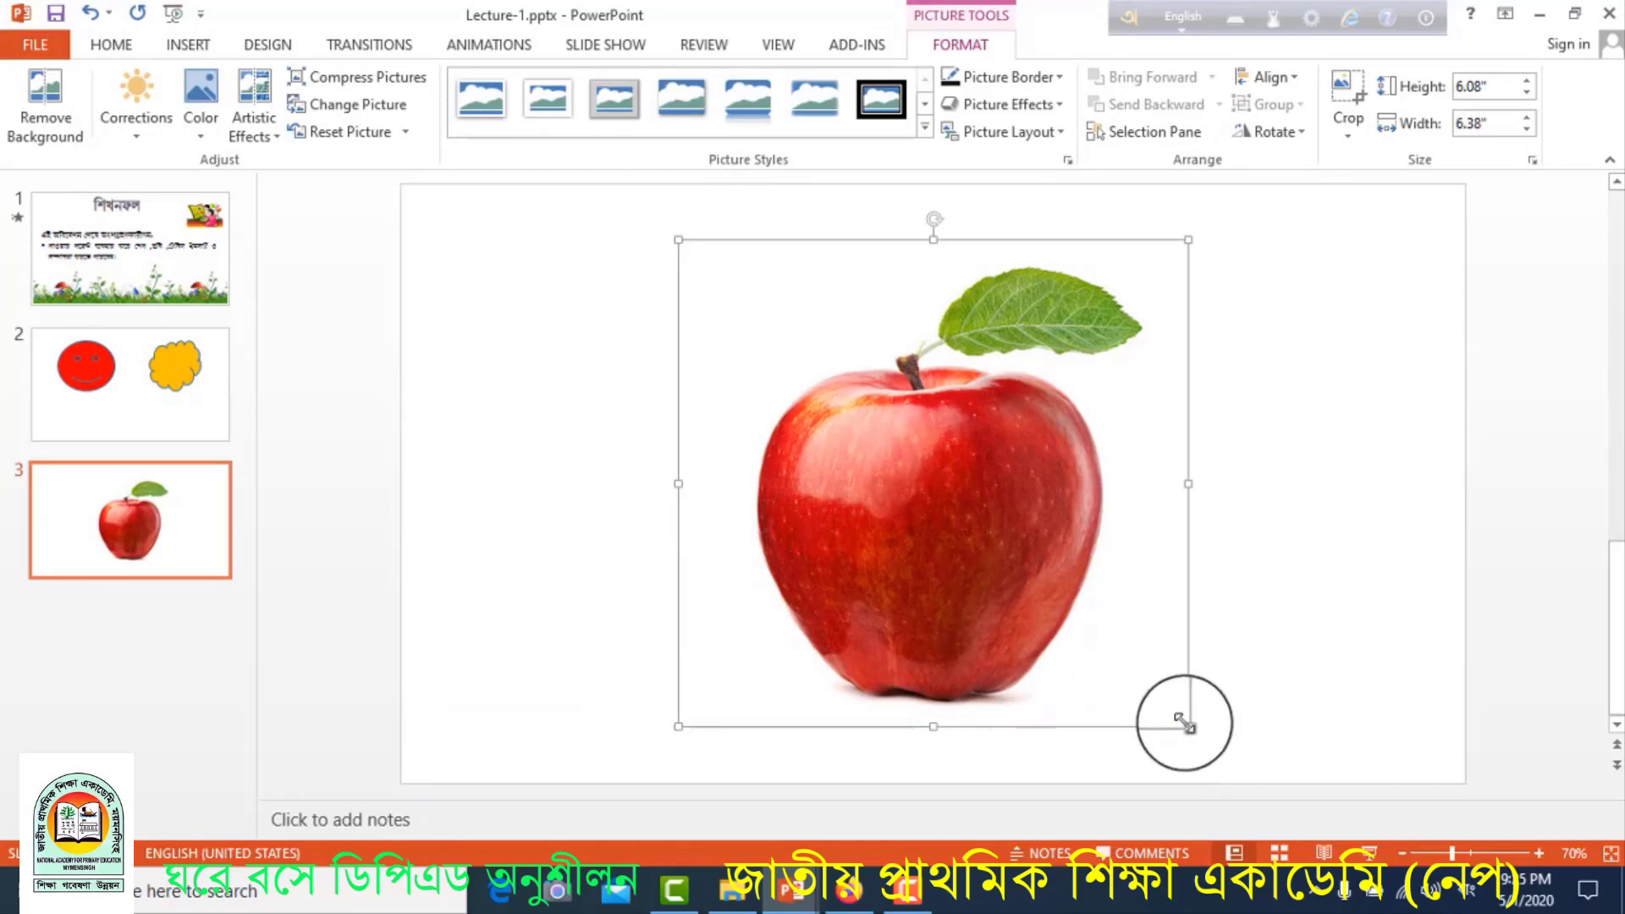
- Resize the apple picture to about 3.2" × 3.36" and move it to the upper left
drag(1185, 723, 879, 437)
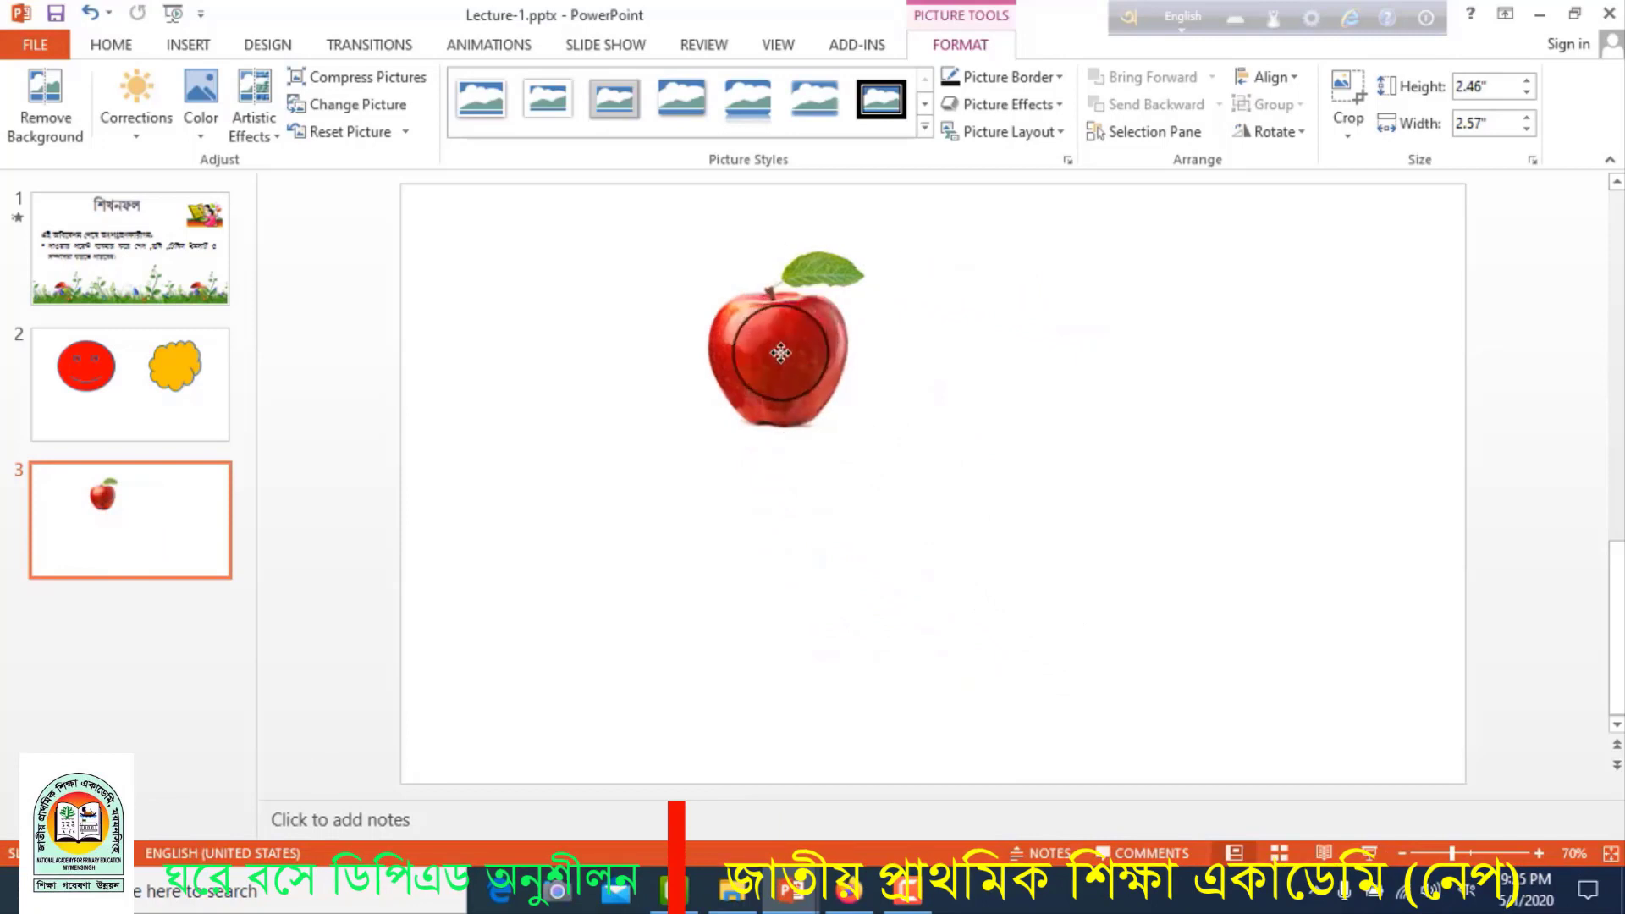
drag(780, 353, 600, 349)
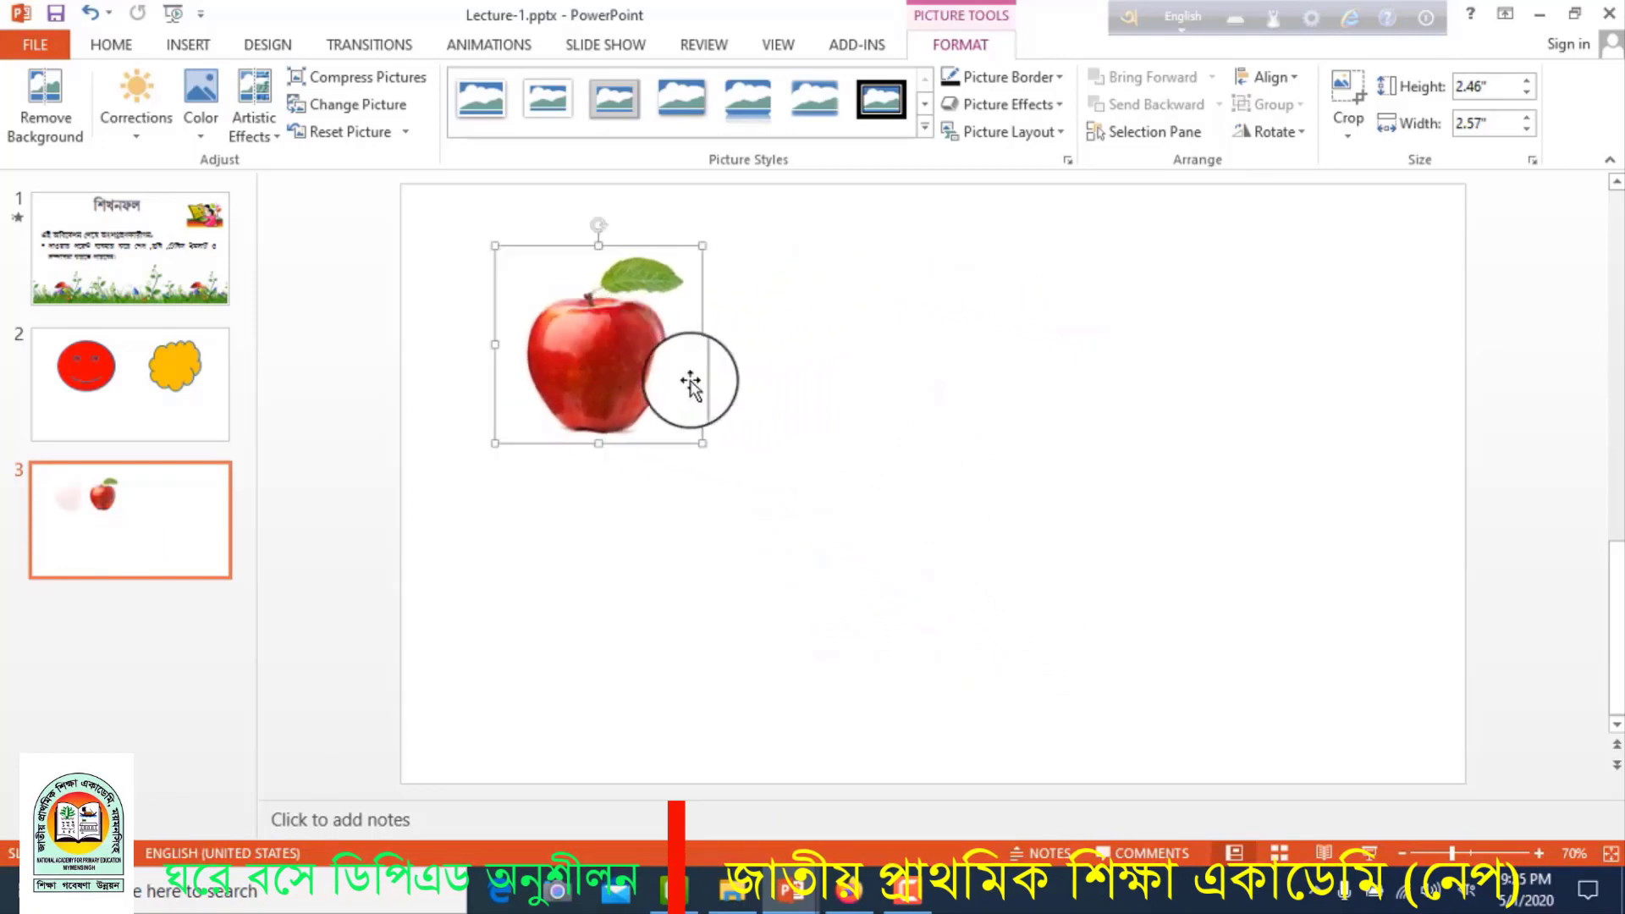
drag(702, 443, 764, 503)
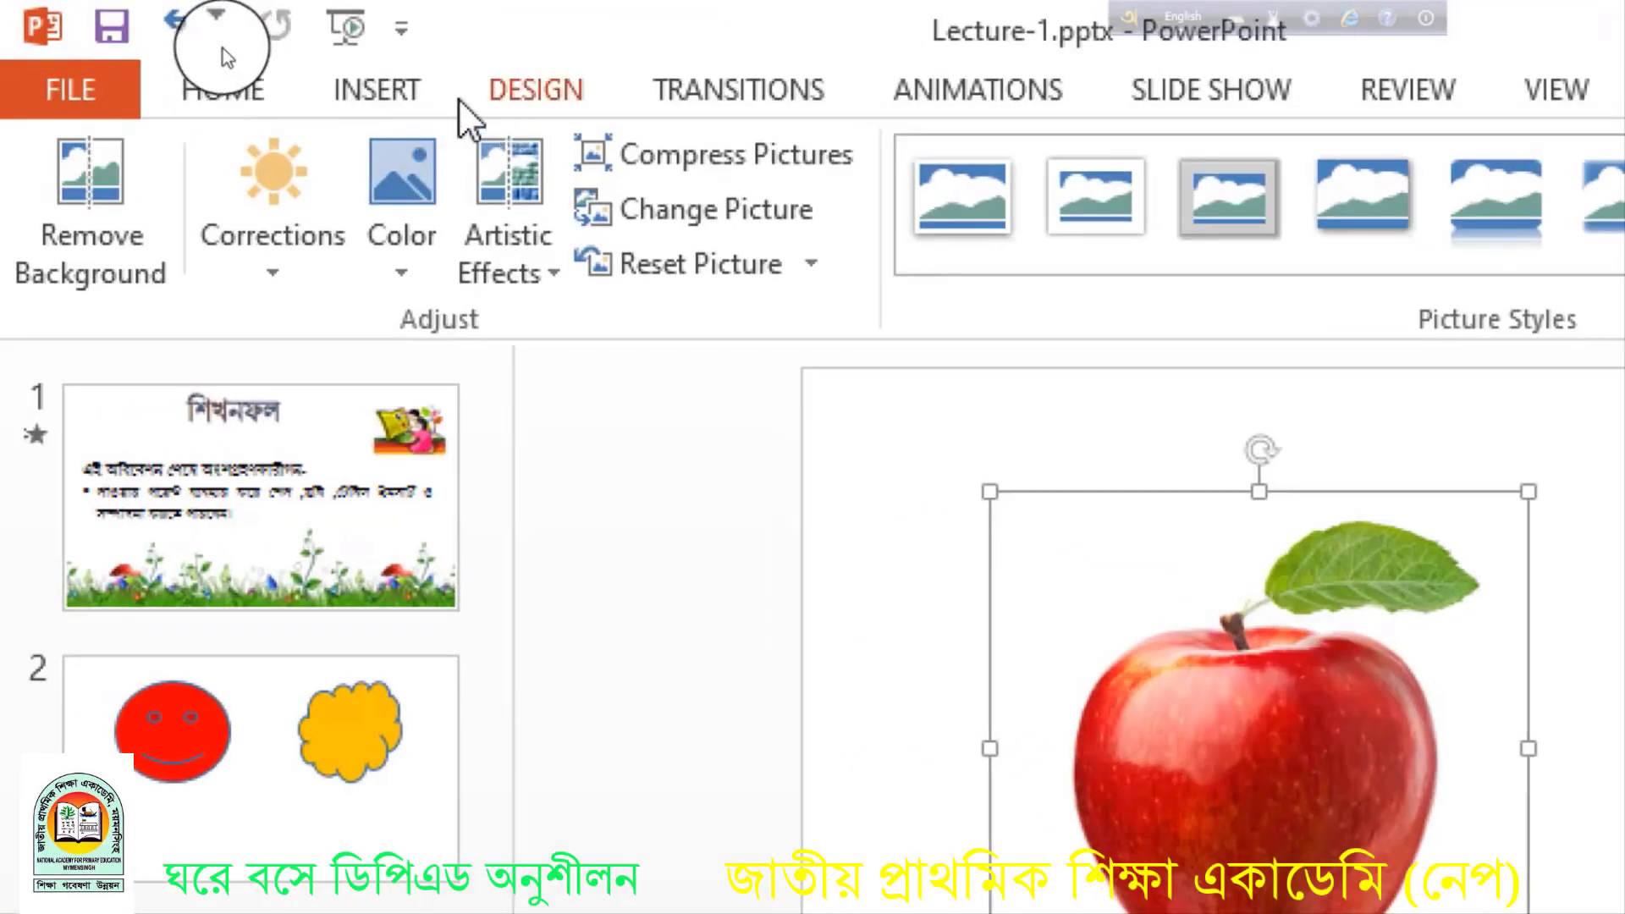
click(190, 47)
click(315, 279)
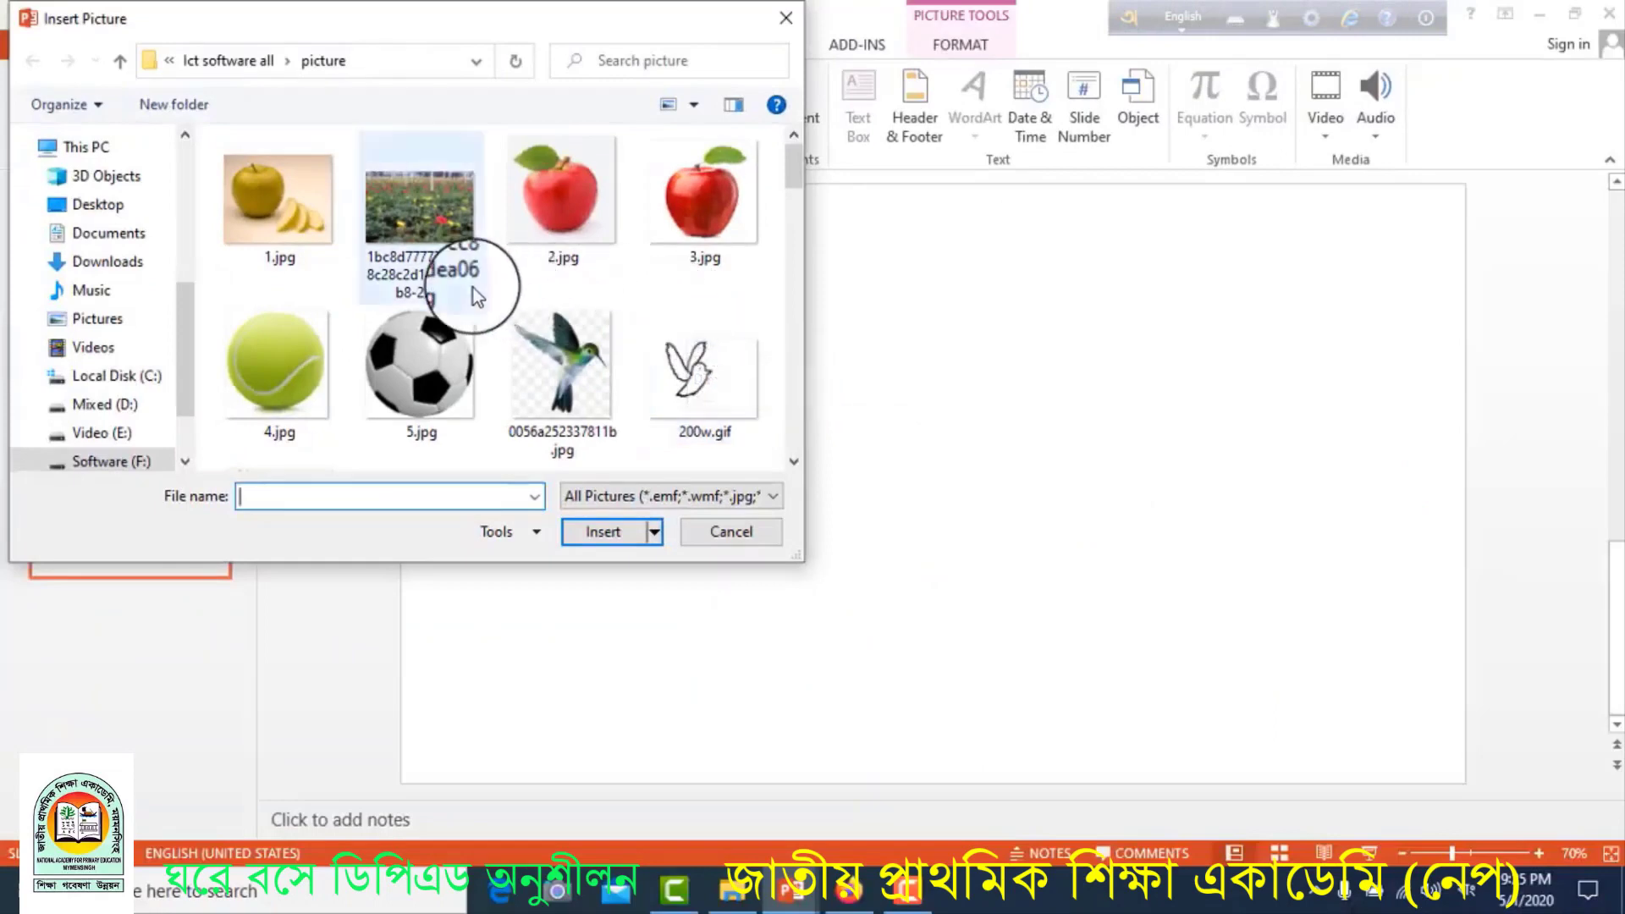
- Insert the bird picture index q.jpg onto slide 3
scroll(563, 339, down, 2)
scroll(567, 318, down, 2)
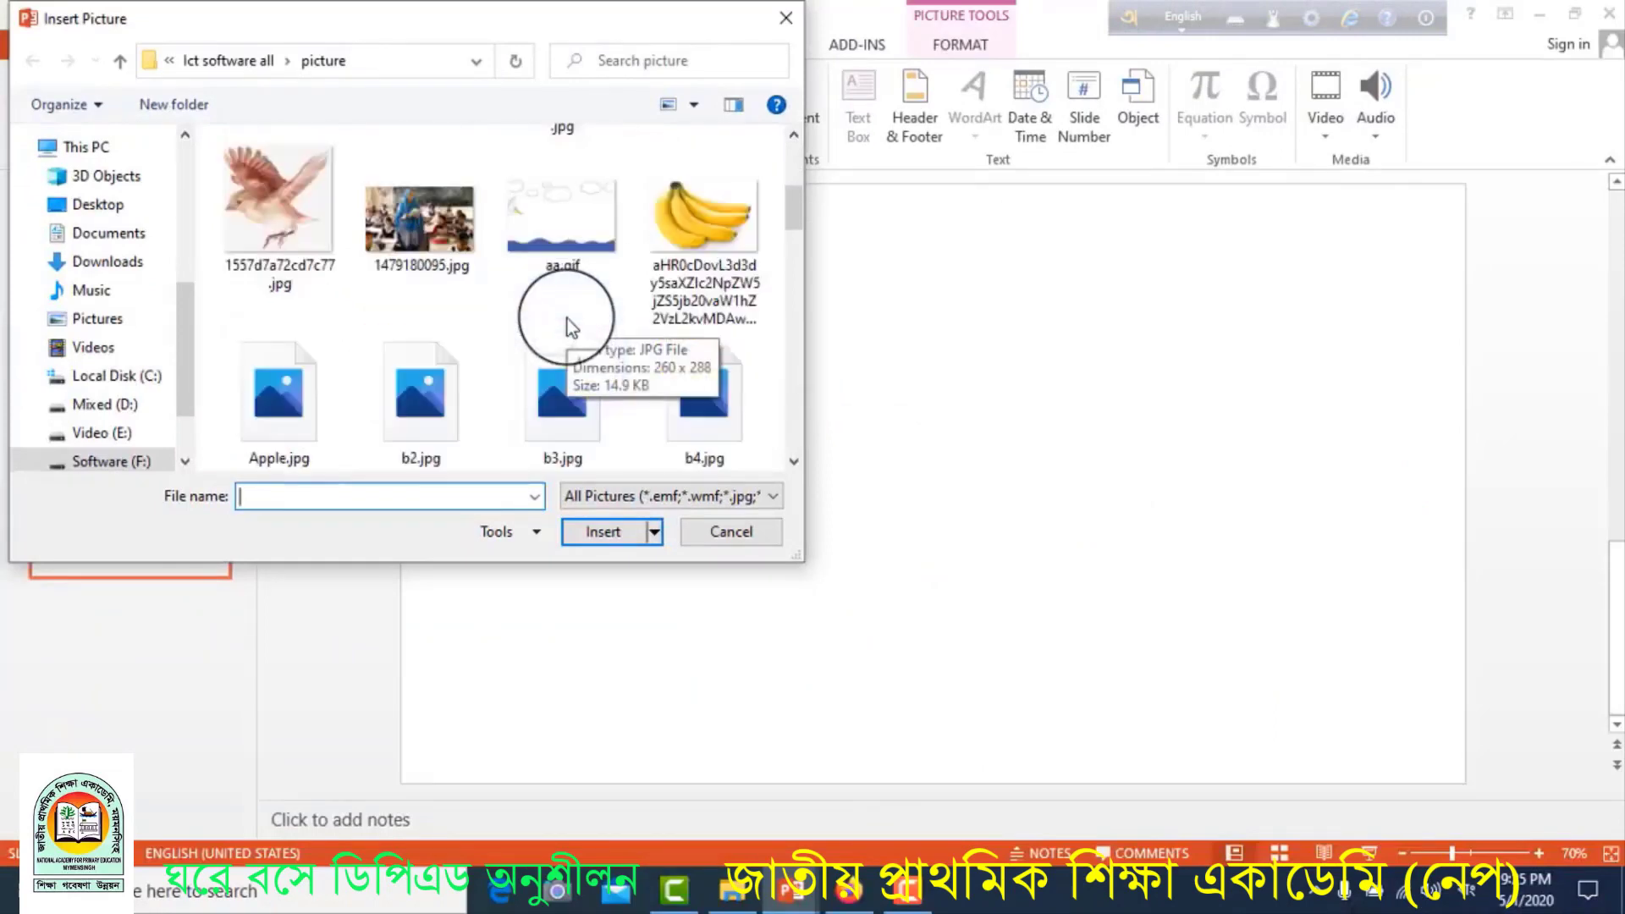
scroll(567, 319, down, 5)
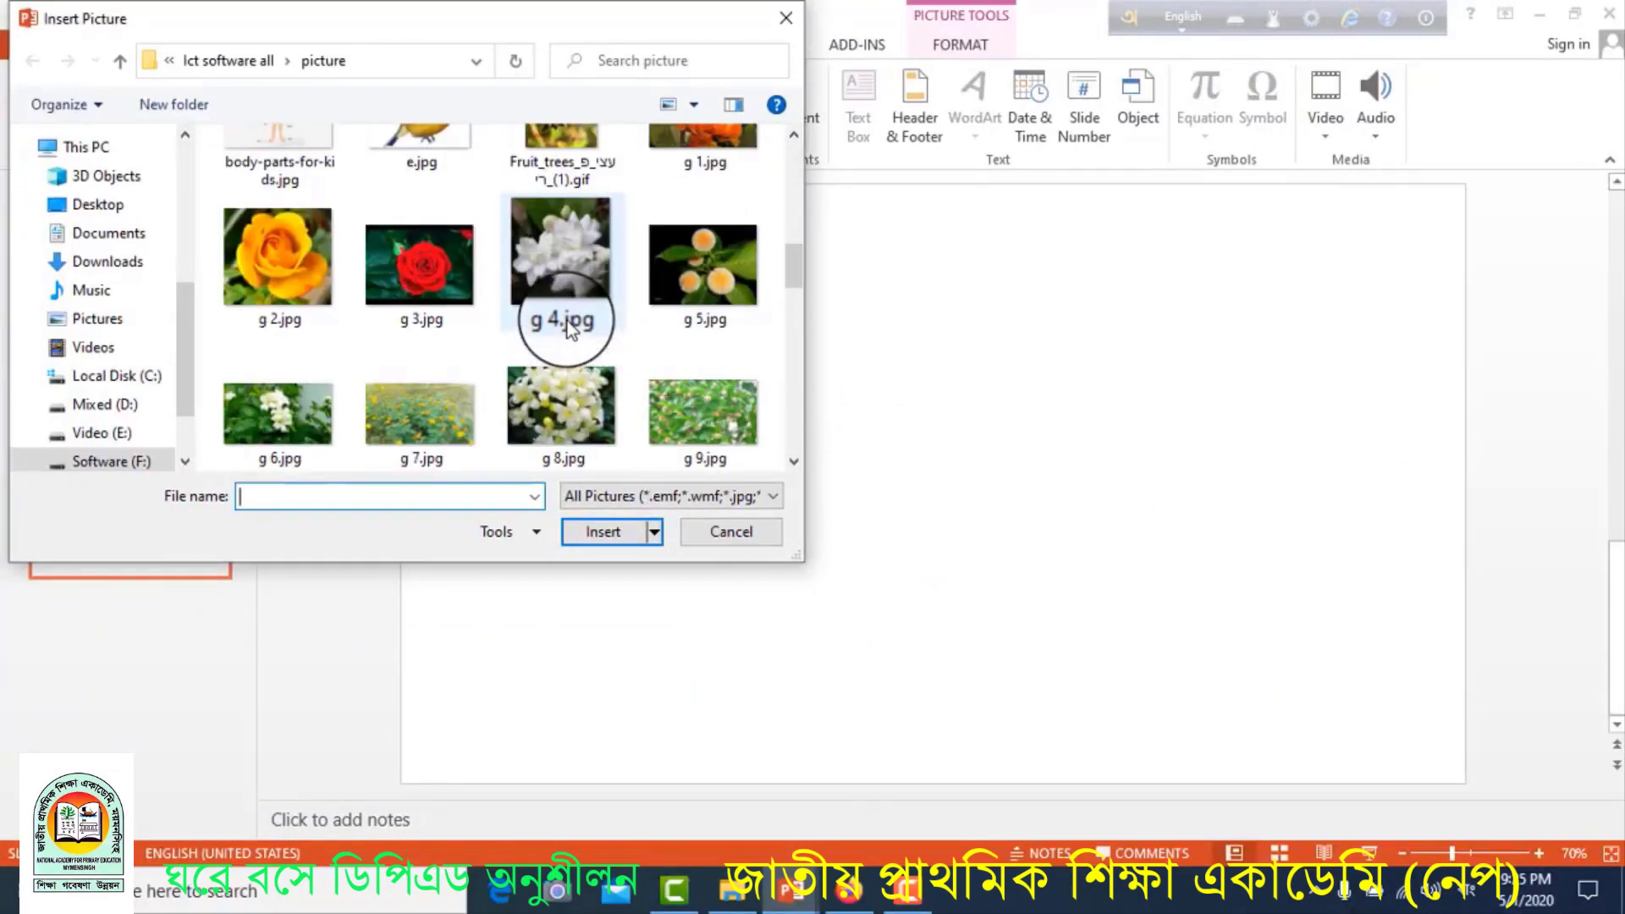
scroll(571, 330, down, 2)
scroll(567, 322, down, 3)
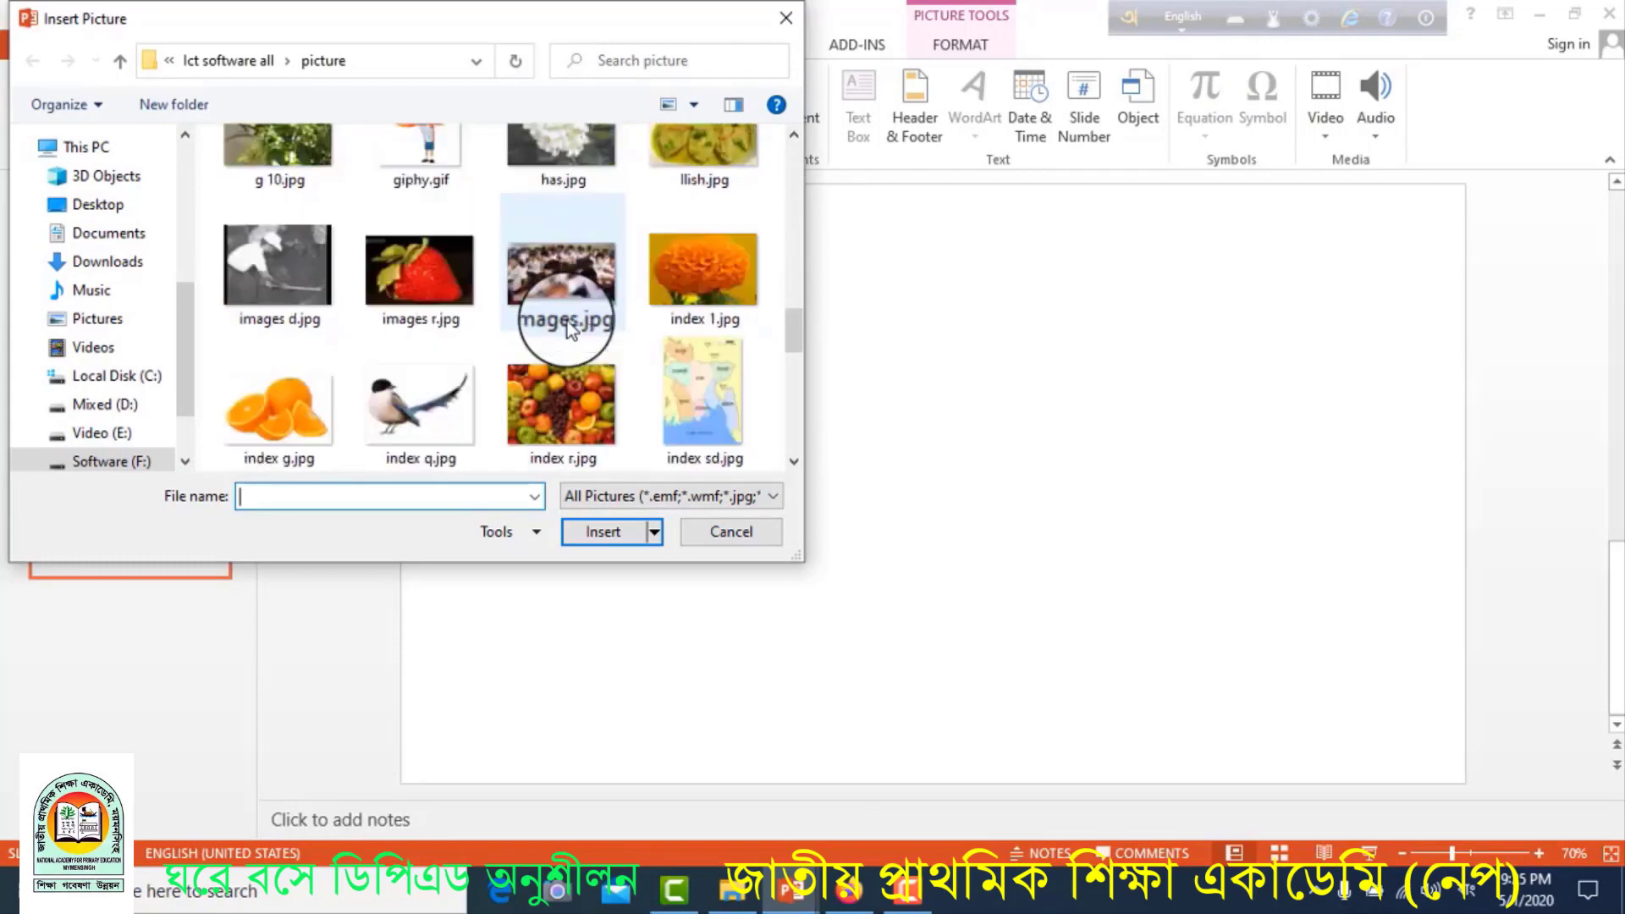
click(439, 389)
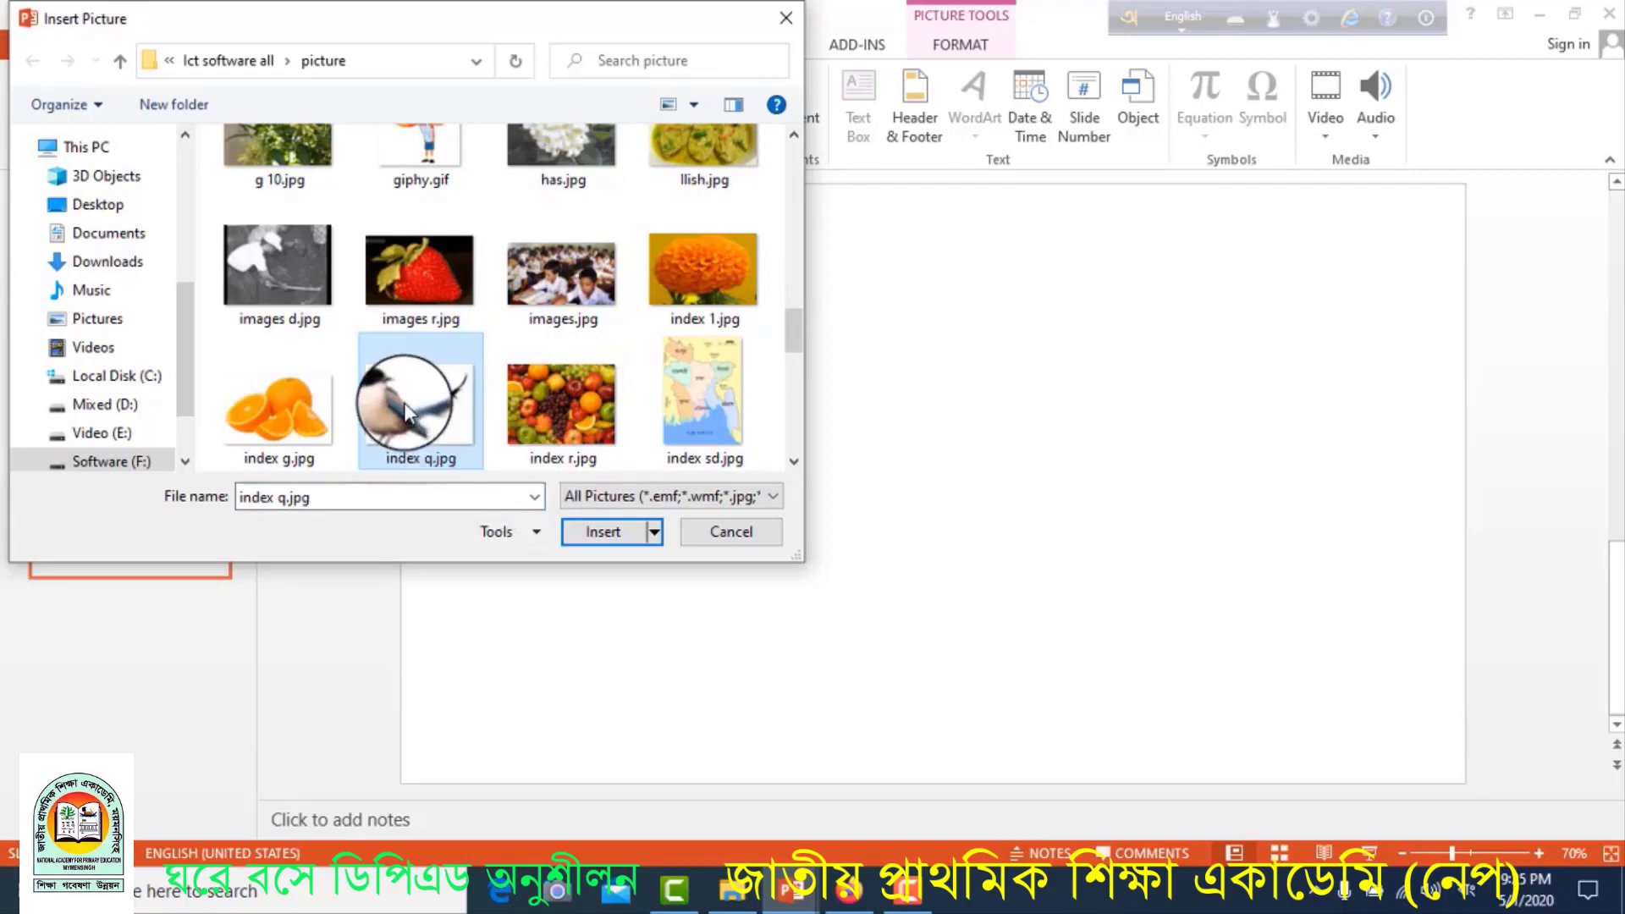
click(599, 535)
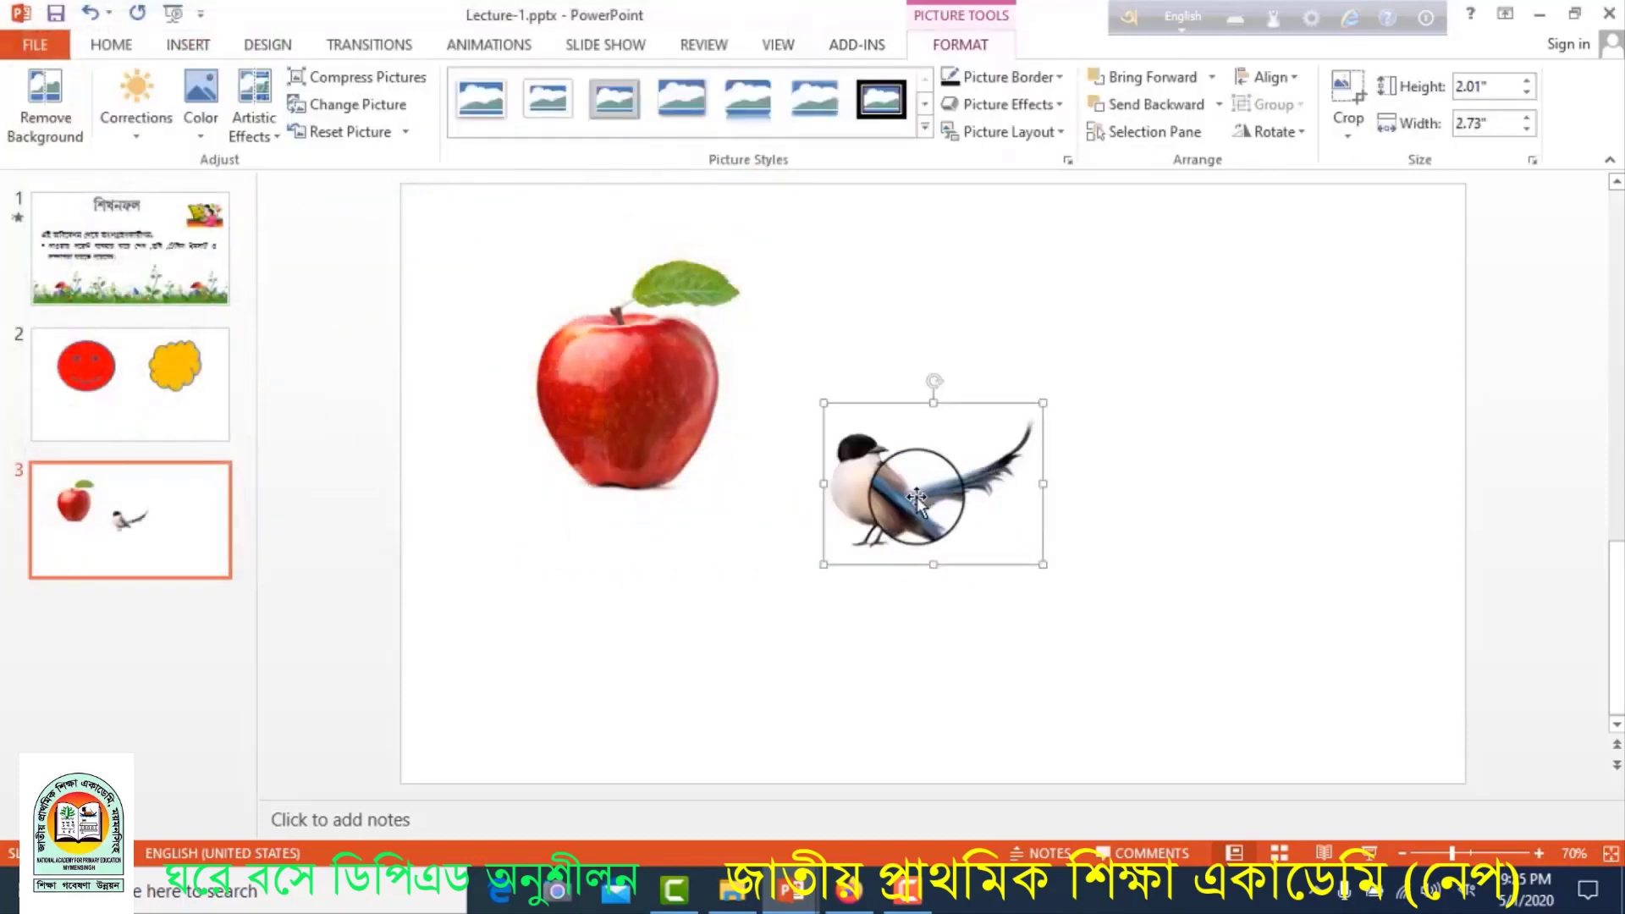
- Move the bird picture upper right, level with the apple, enlarged to 2.85" × 3.86"
drag(900, 490, 1127, 380)
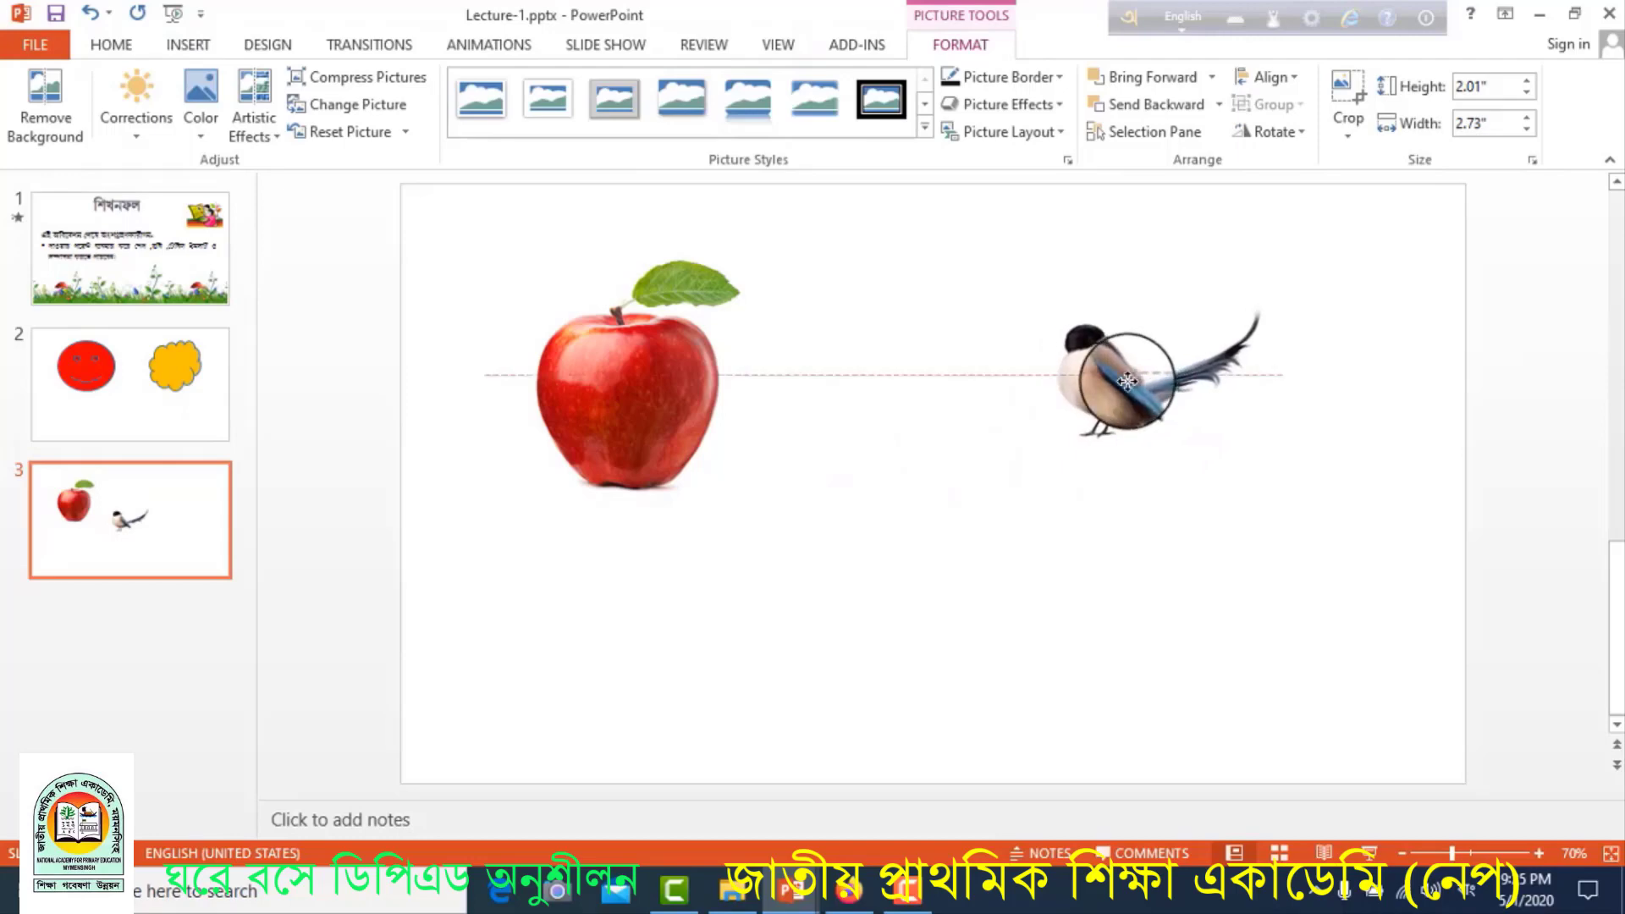
drag(1270, 455, 1361, 522)
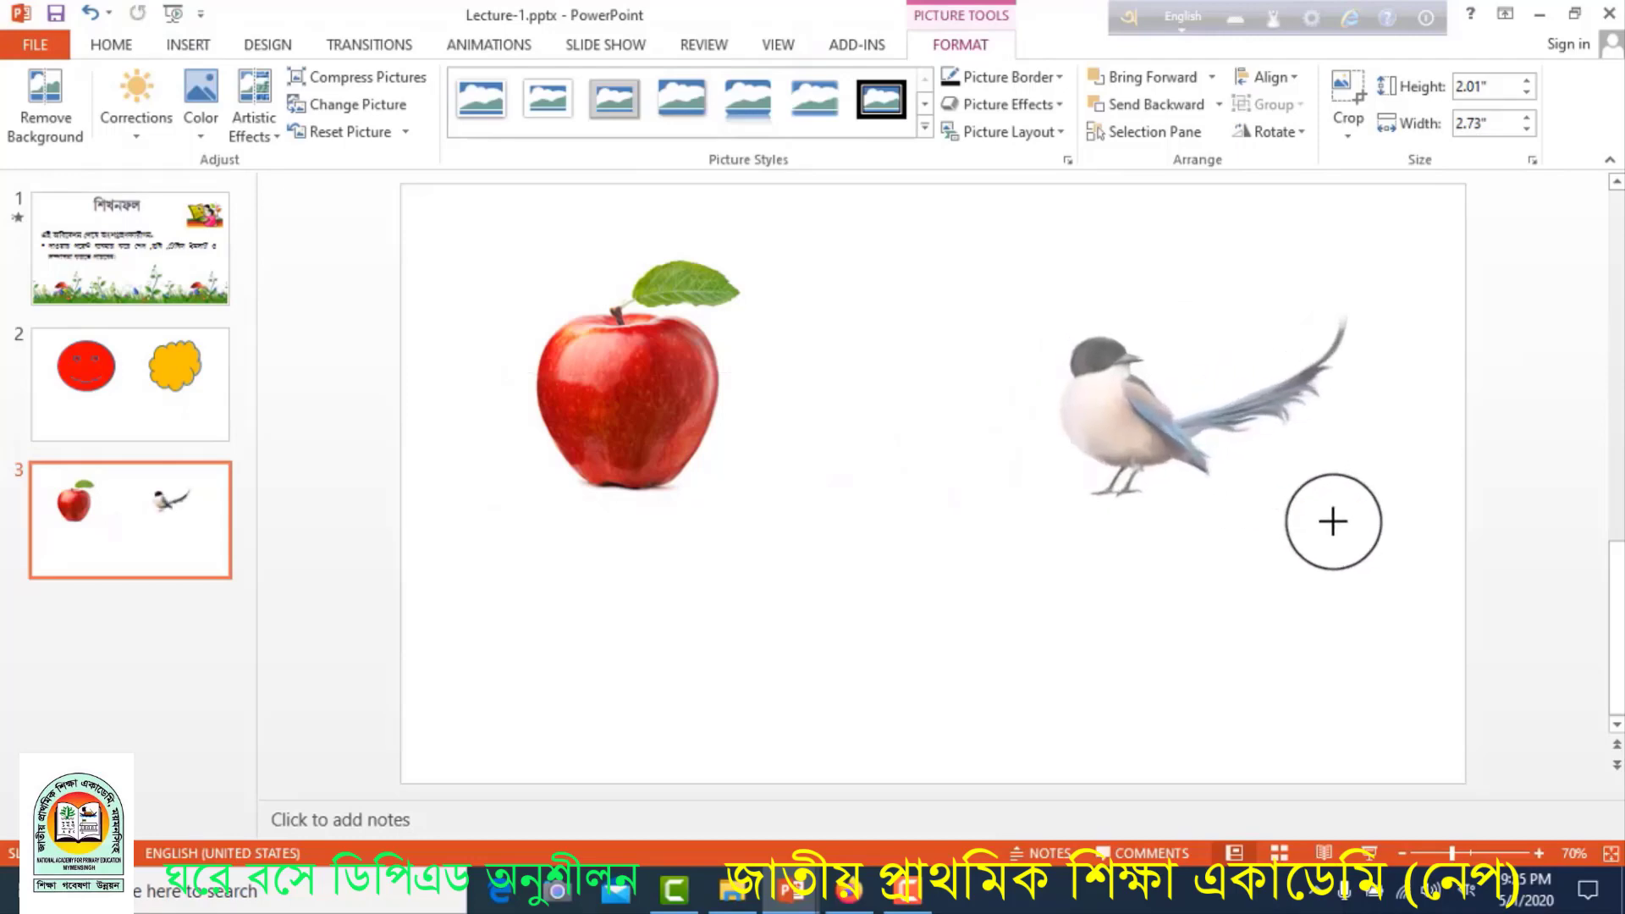
drag(1168, 440, 1142, 420)
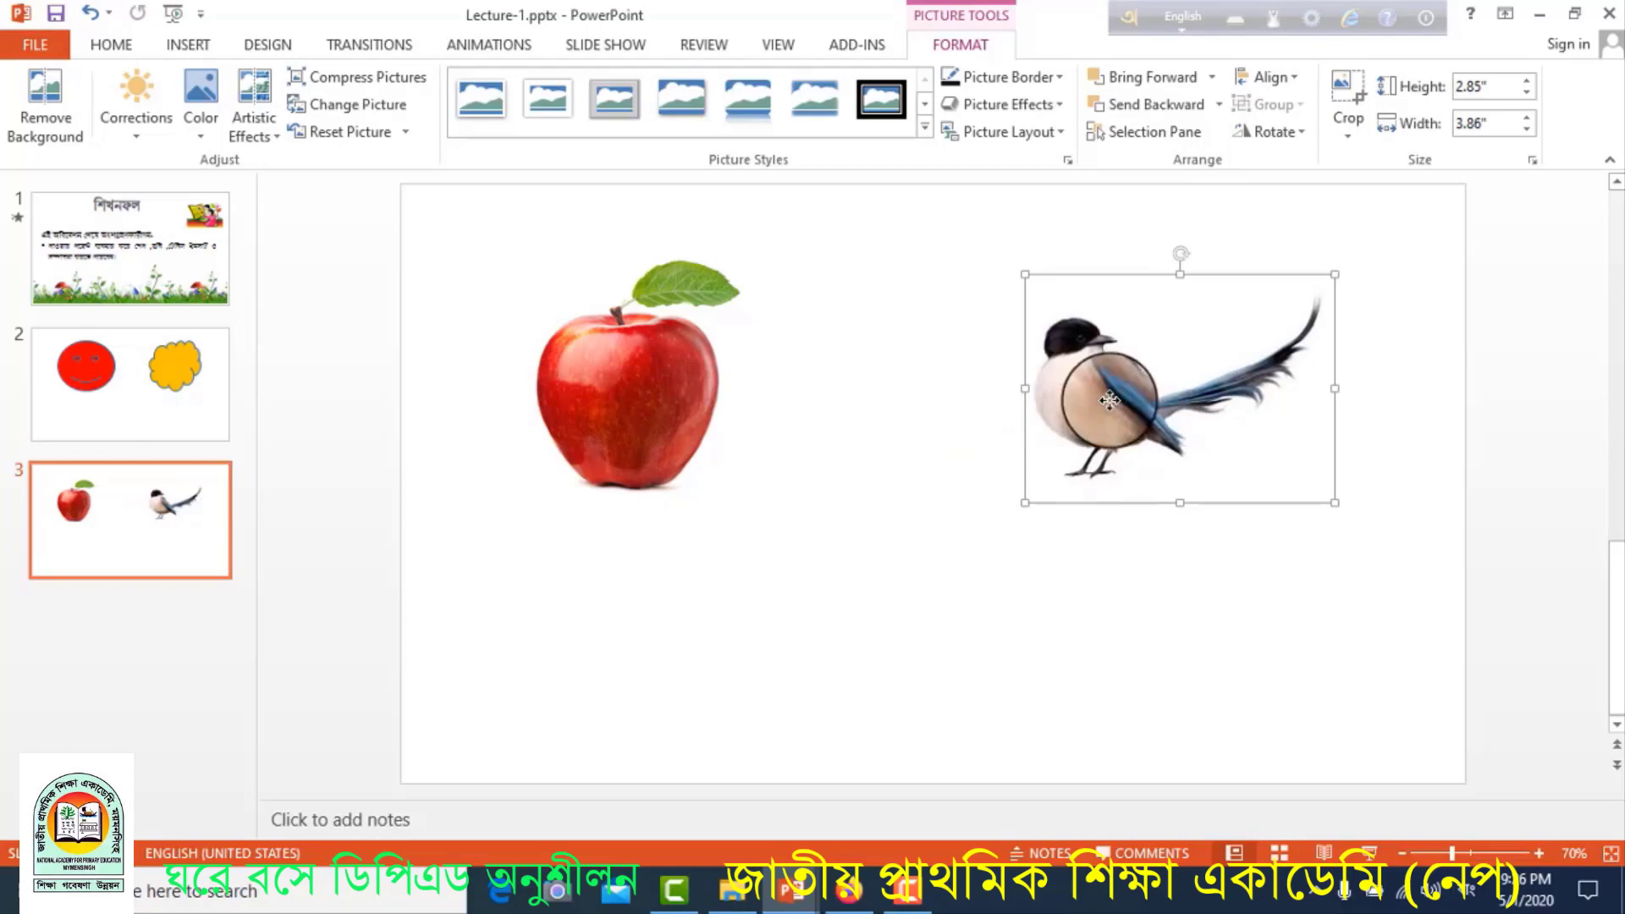
click(673, 413)
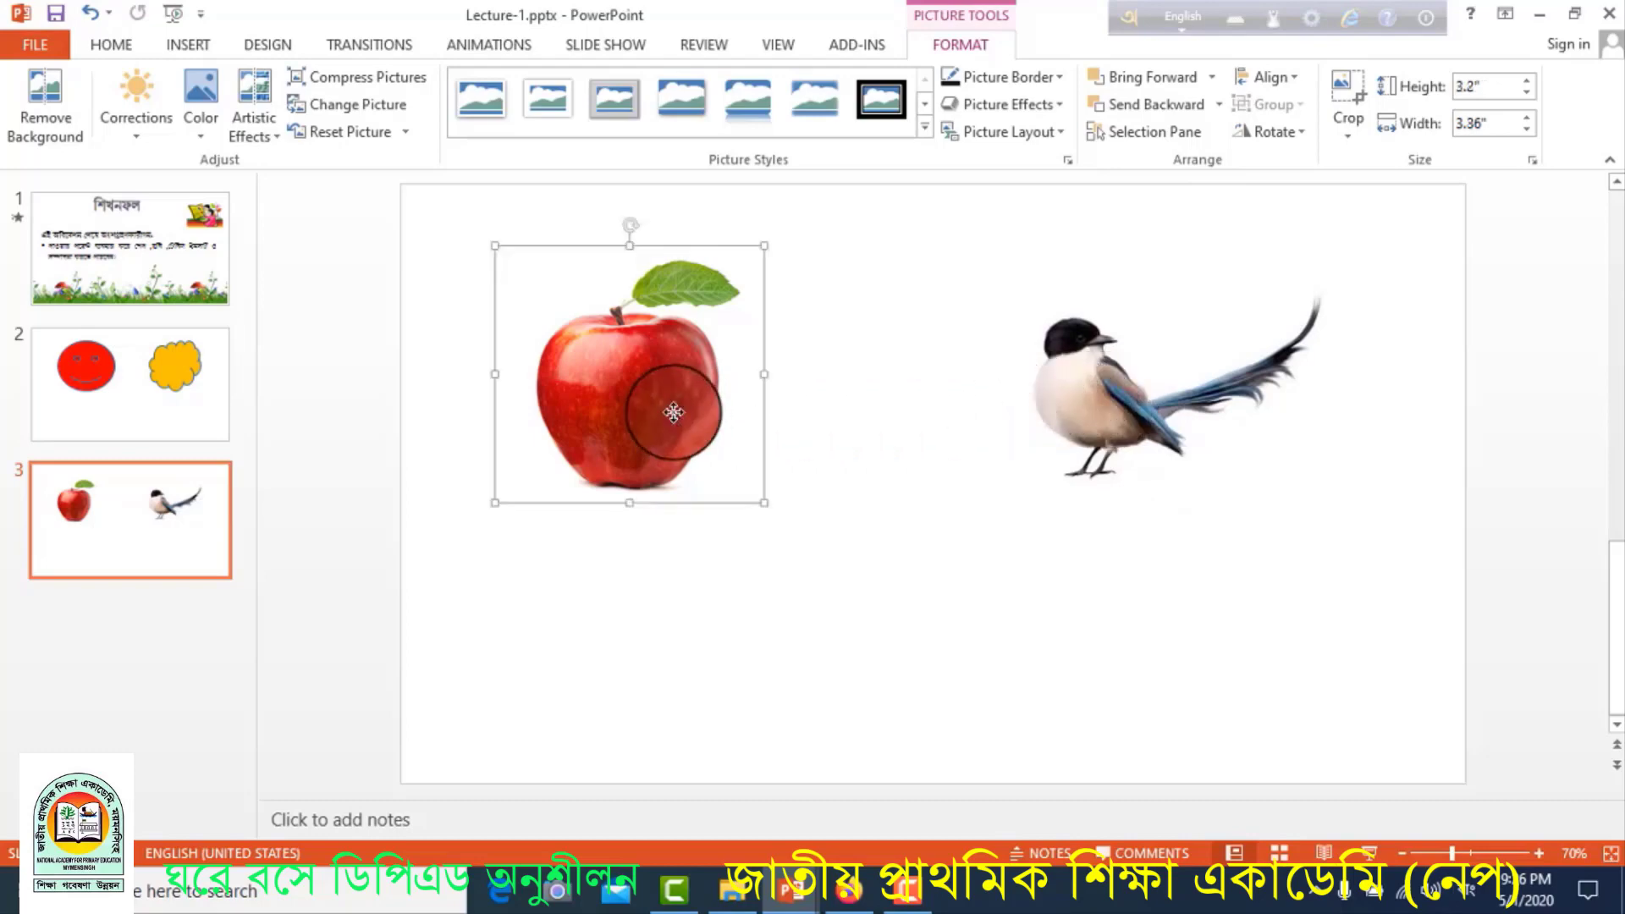
click(203, 49)
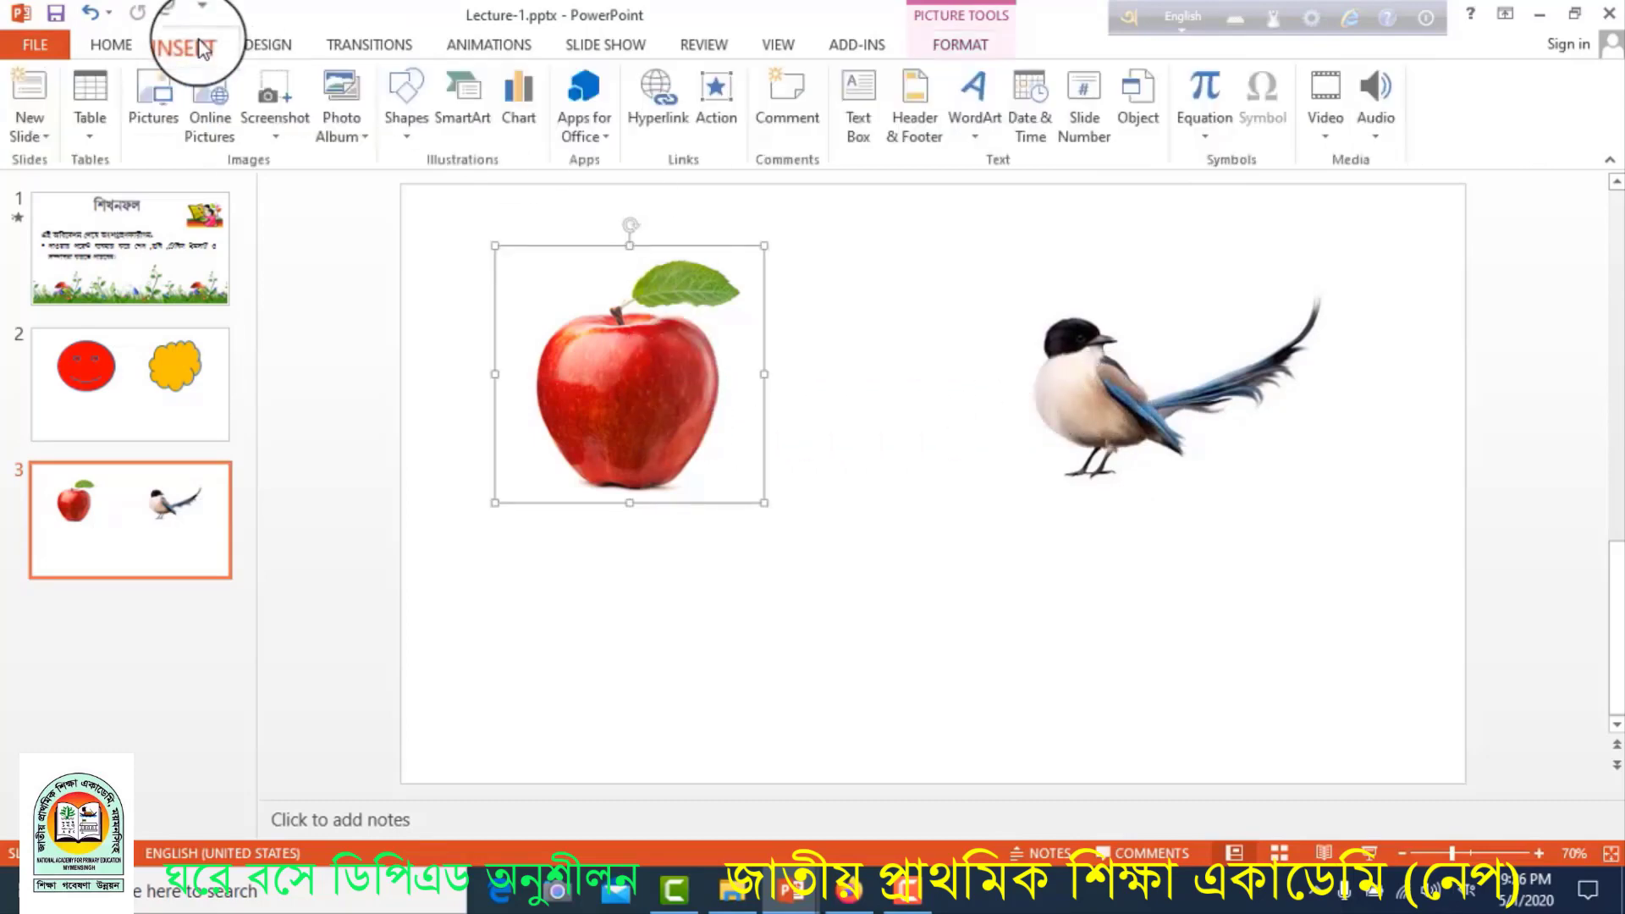
- Draw a text box below the apple in Times New Roman, 40 pt
click(856, 105)
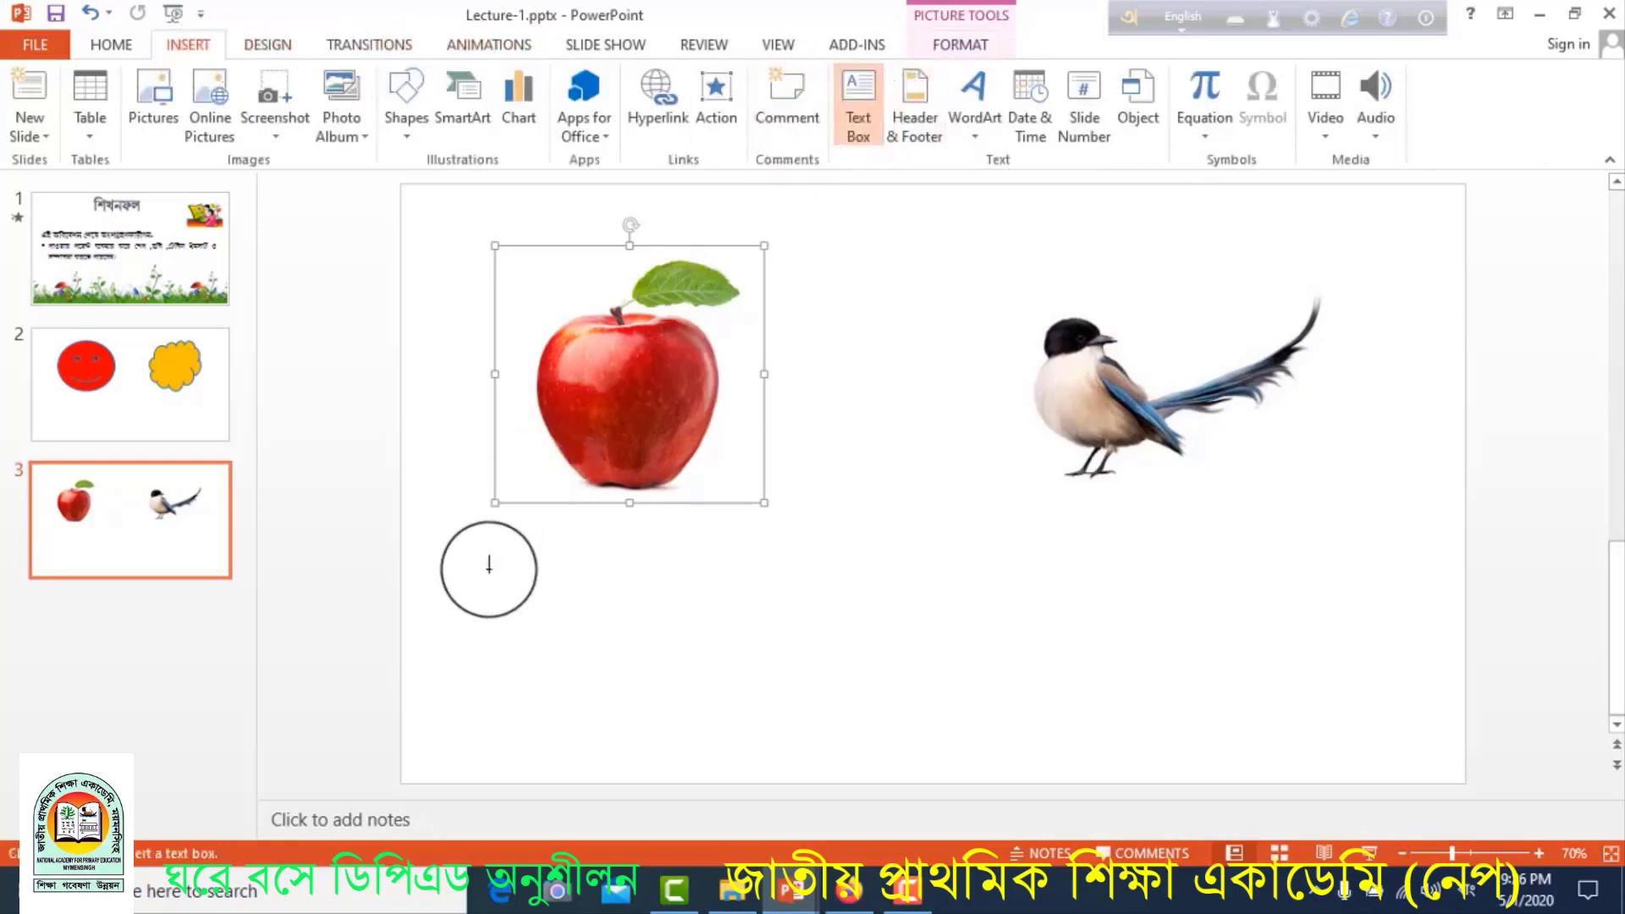
drag(495, 574, 796, 666)
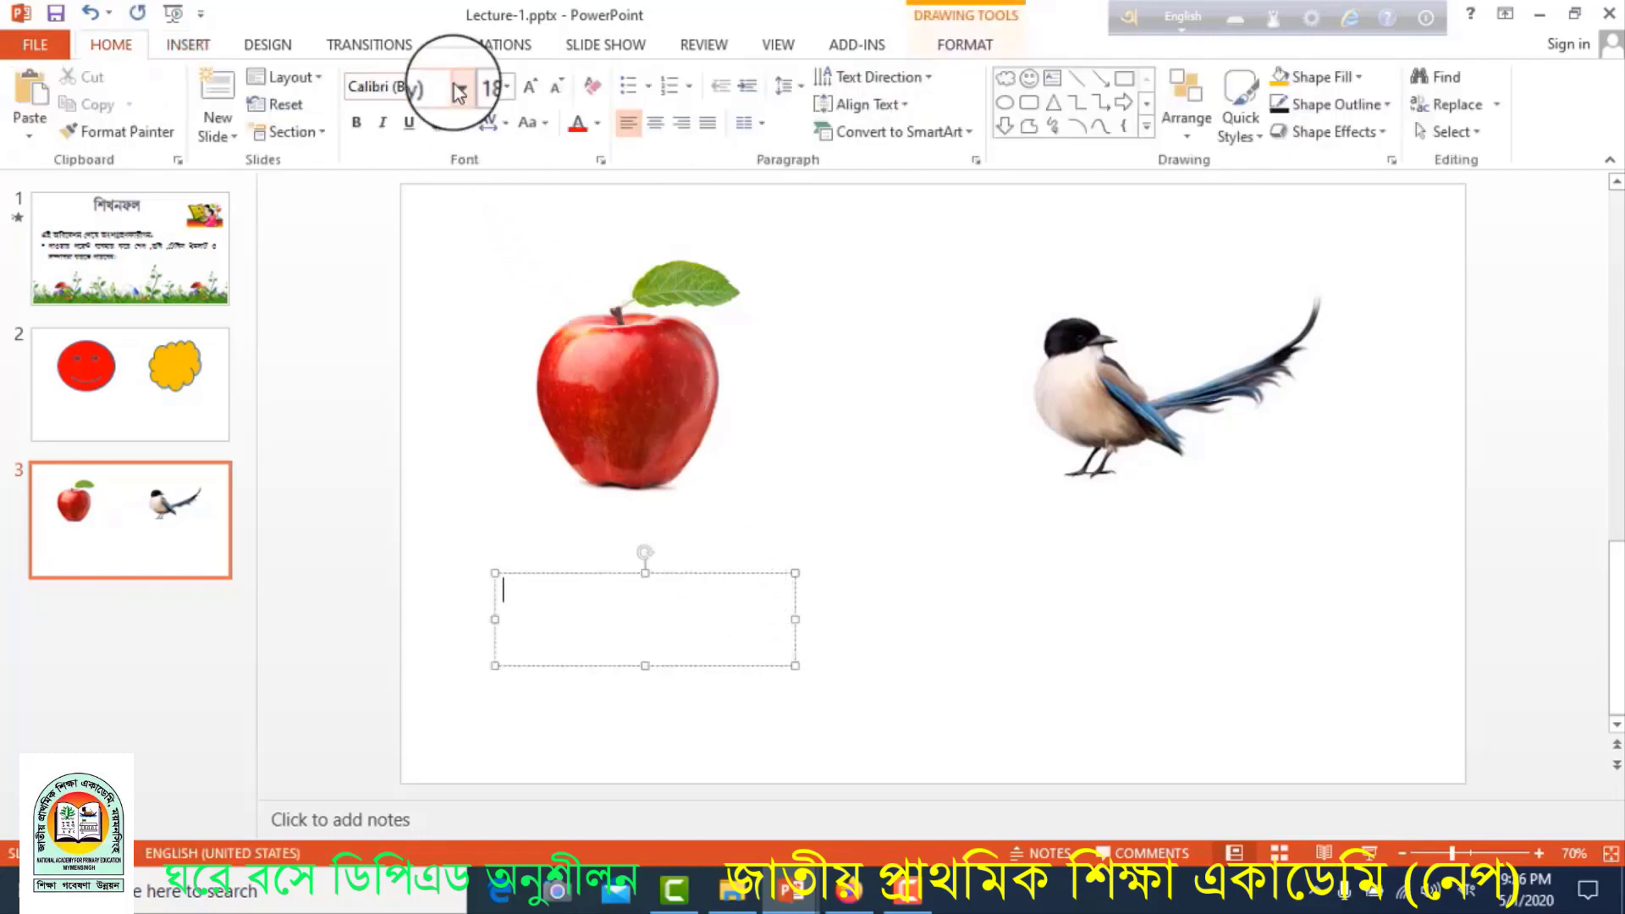
click(458, 88)
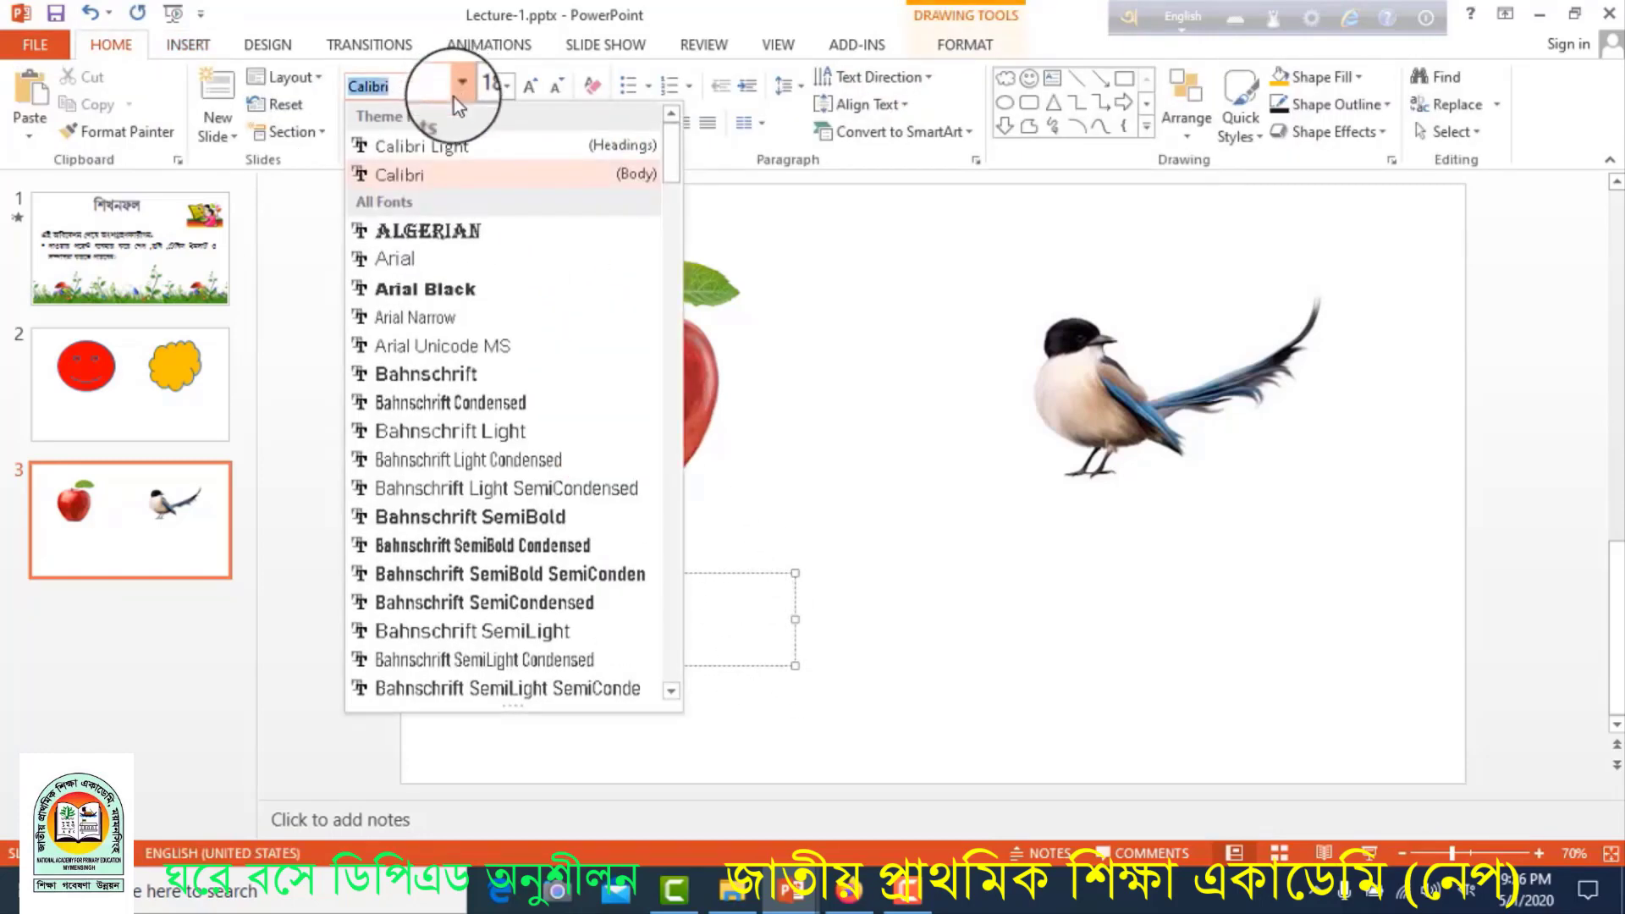
text(গস)
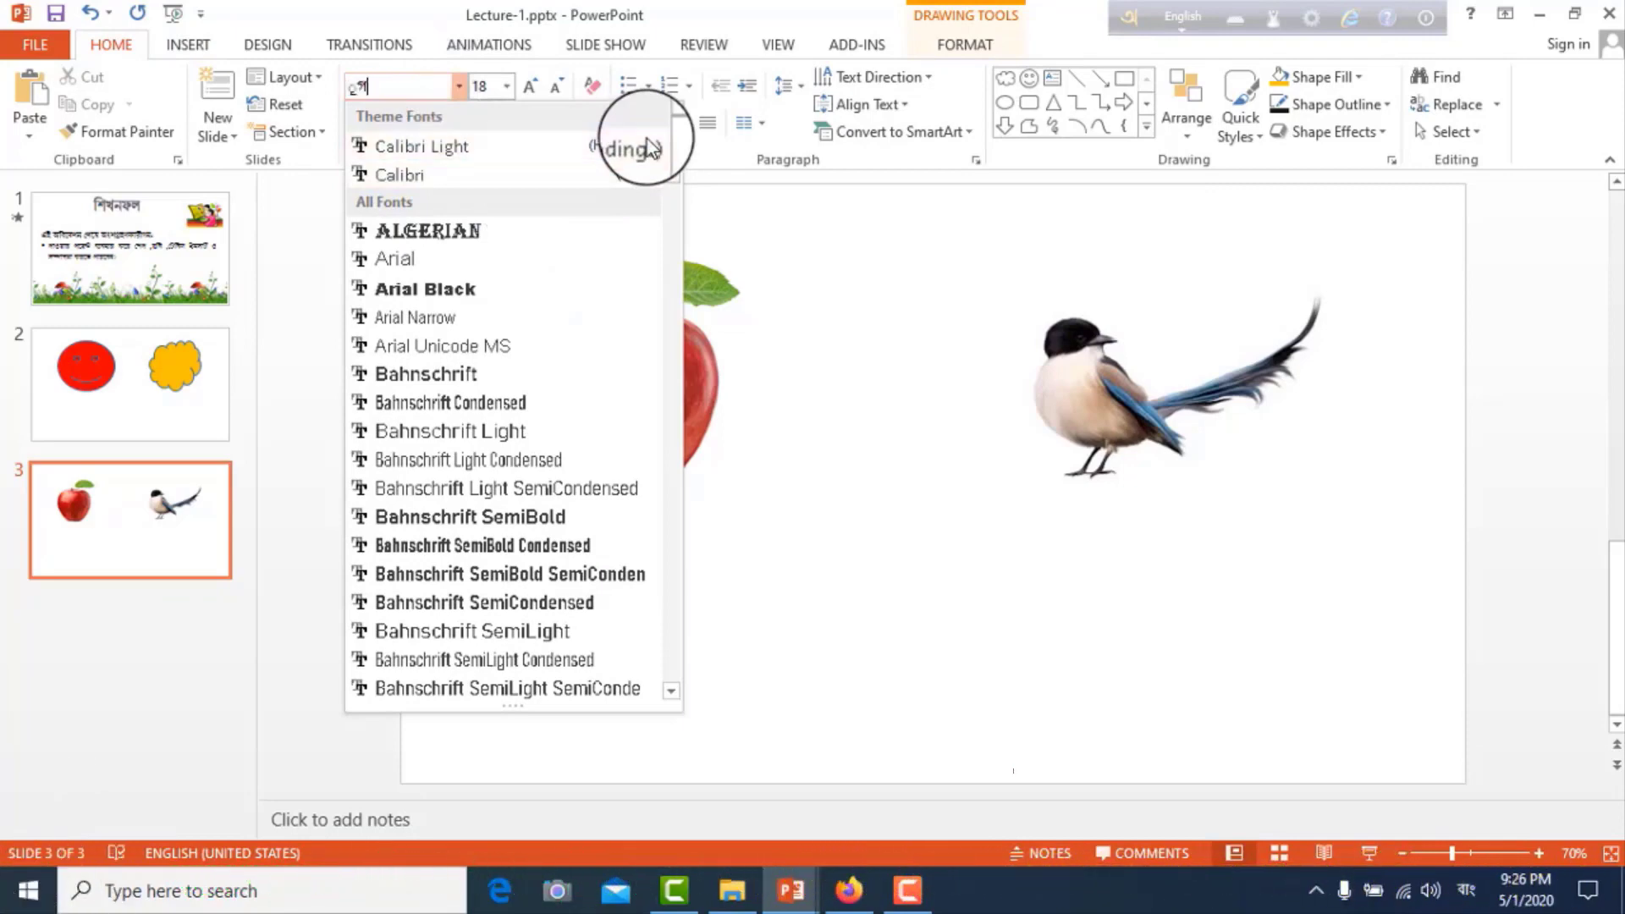
key(BackSpace)
key(BackSpace)
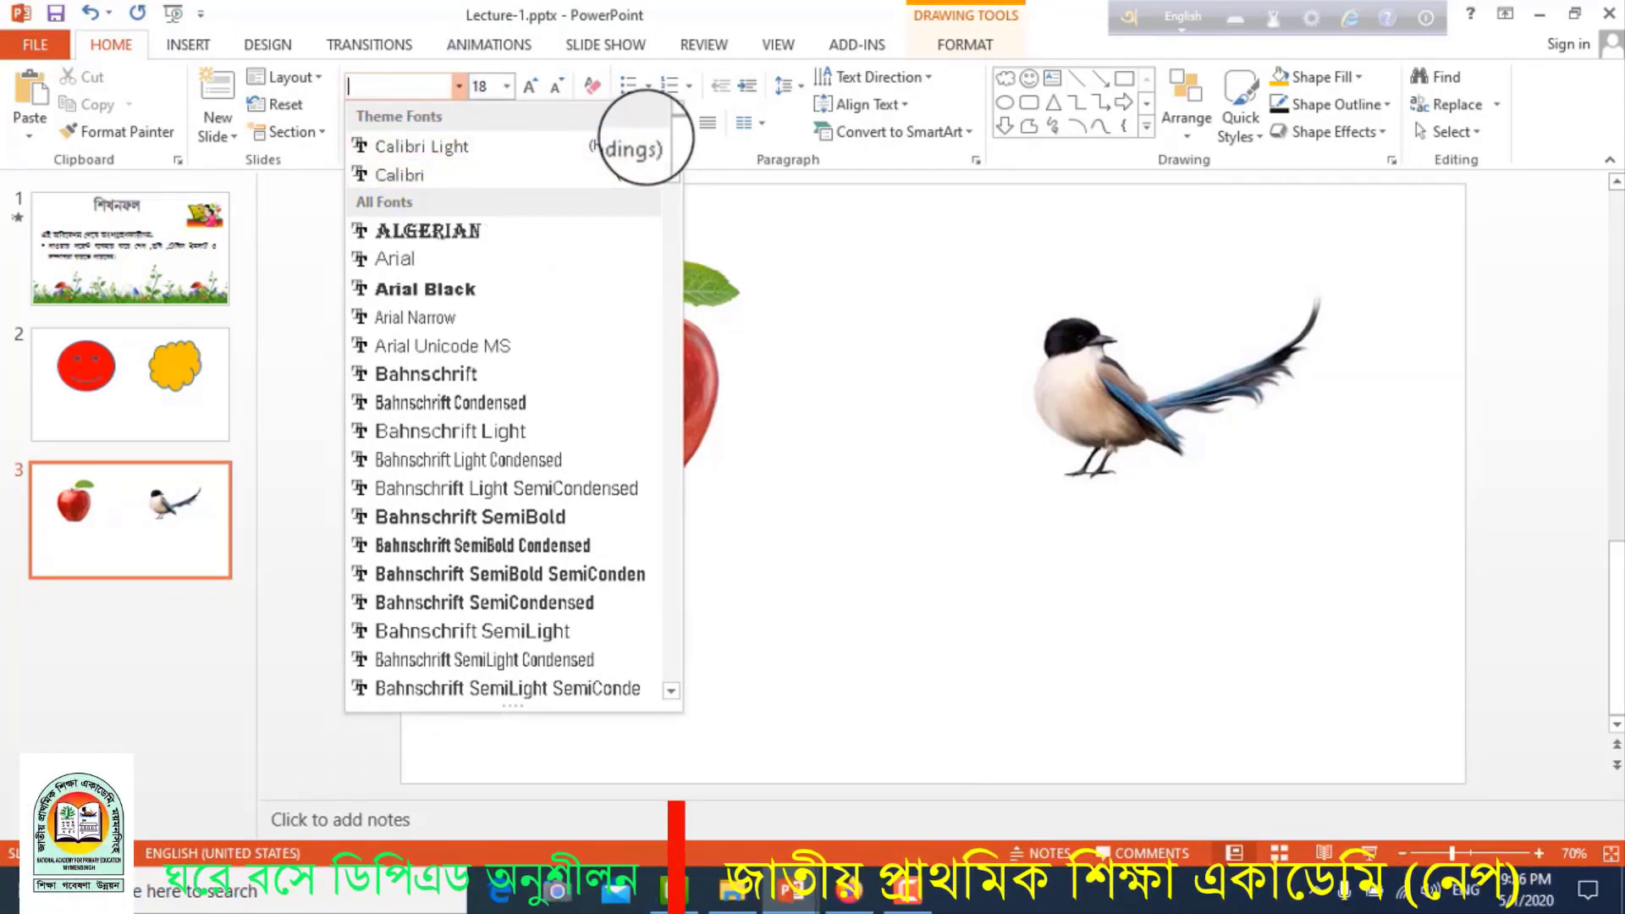
text(t)
key(Return)
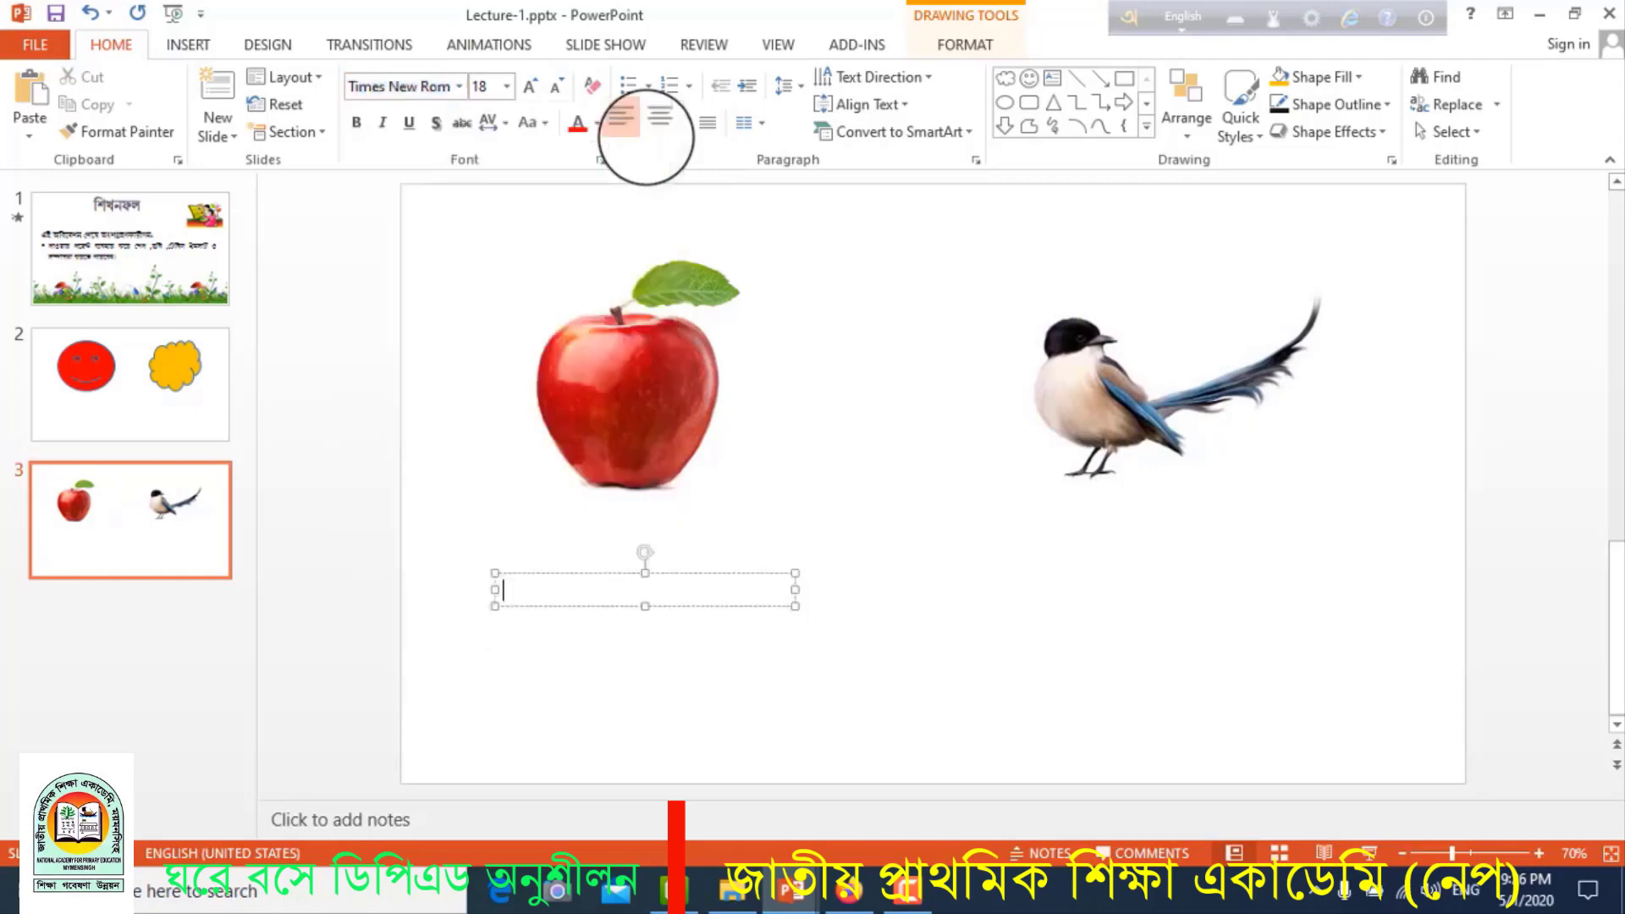
click(513, 85)
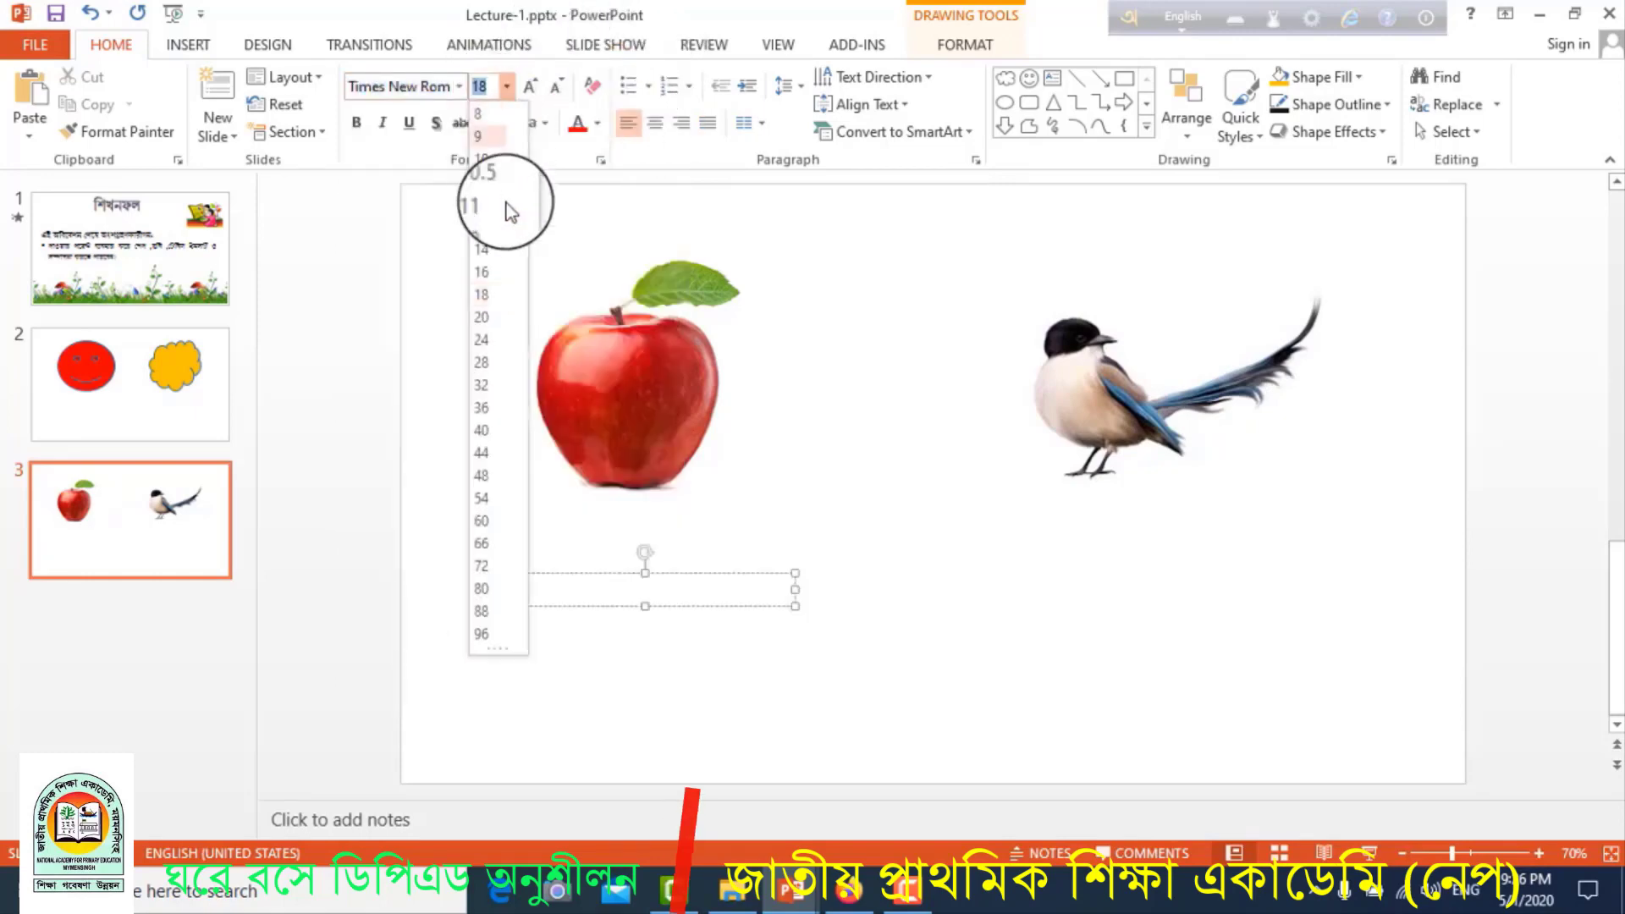
click(488, 431)
text(Apple)
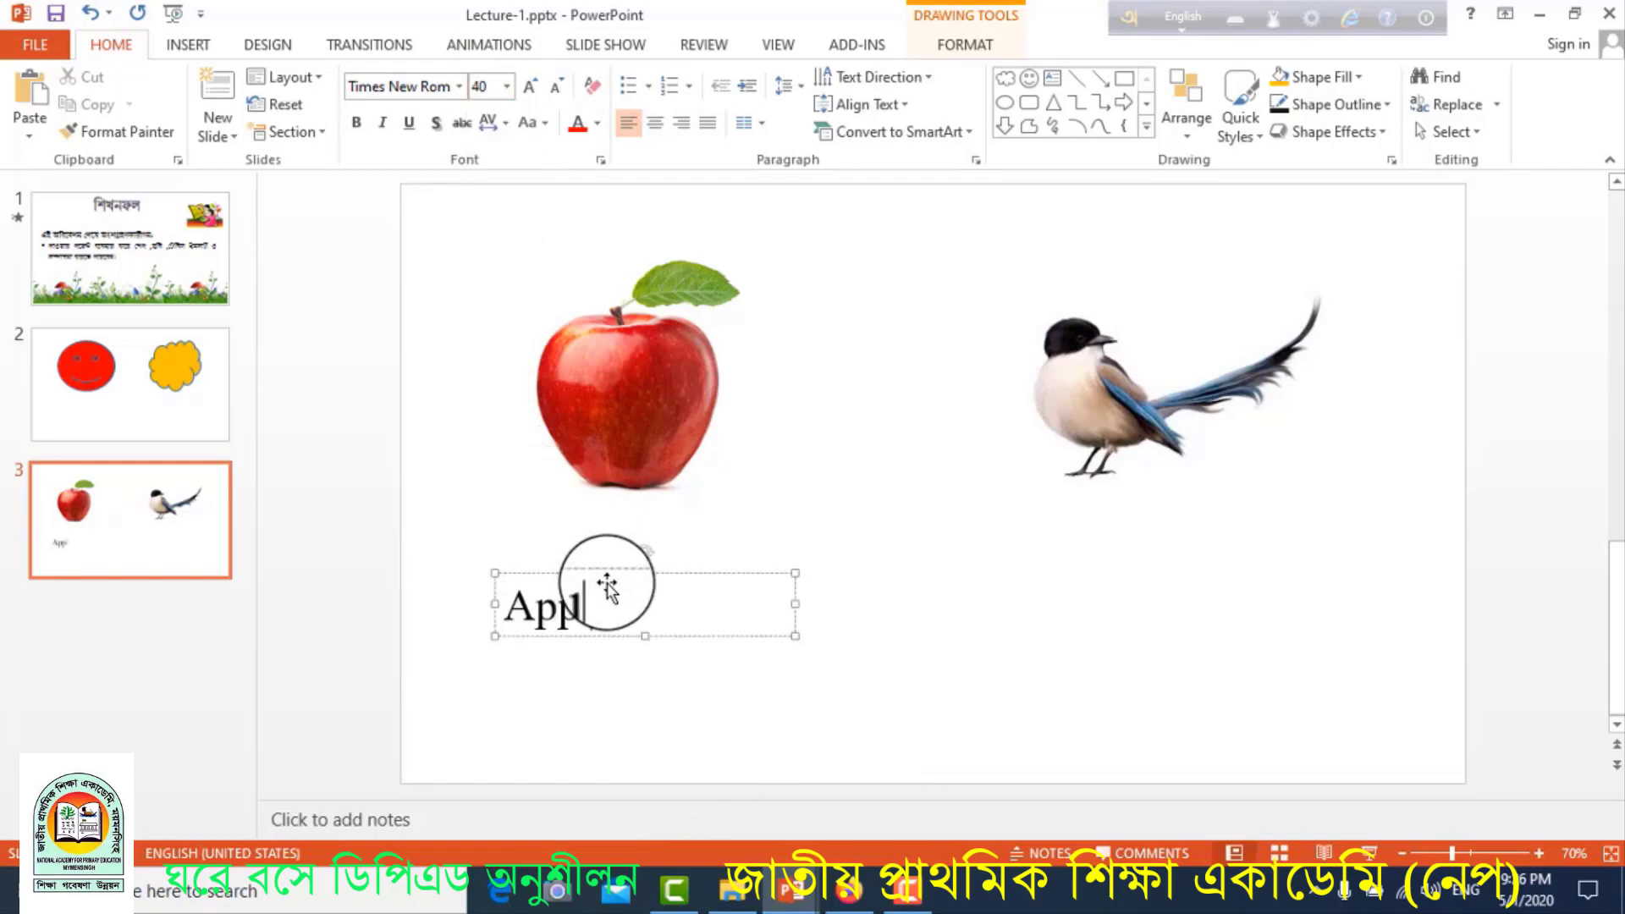
- Narrow the Apple text box and drag a copy beneath the bird picture
click(789, 606)
mouse_move(789, 606)
mouse_down()
mouse_move(625, 578)
mouse_move(681, 558)
mouse_up()
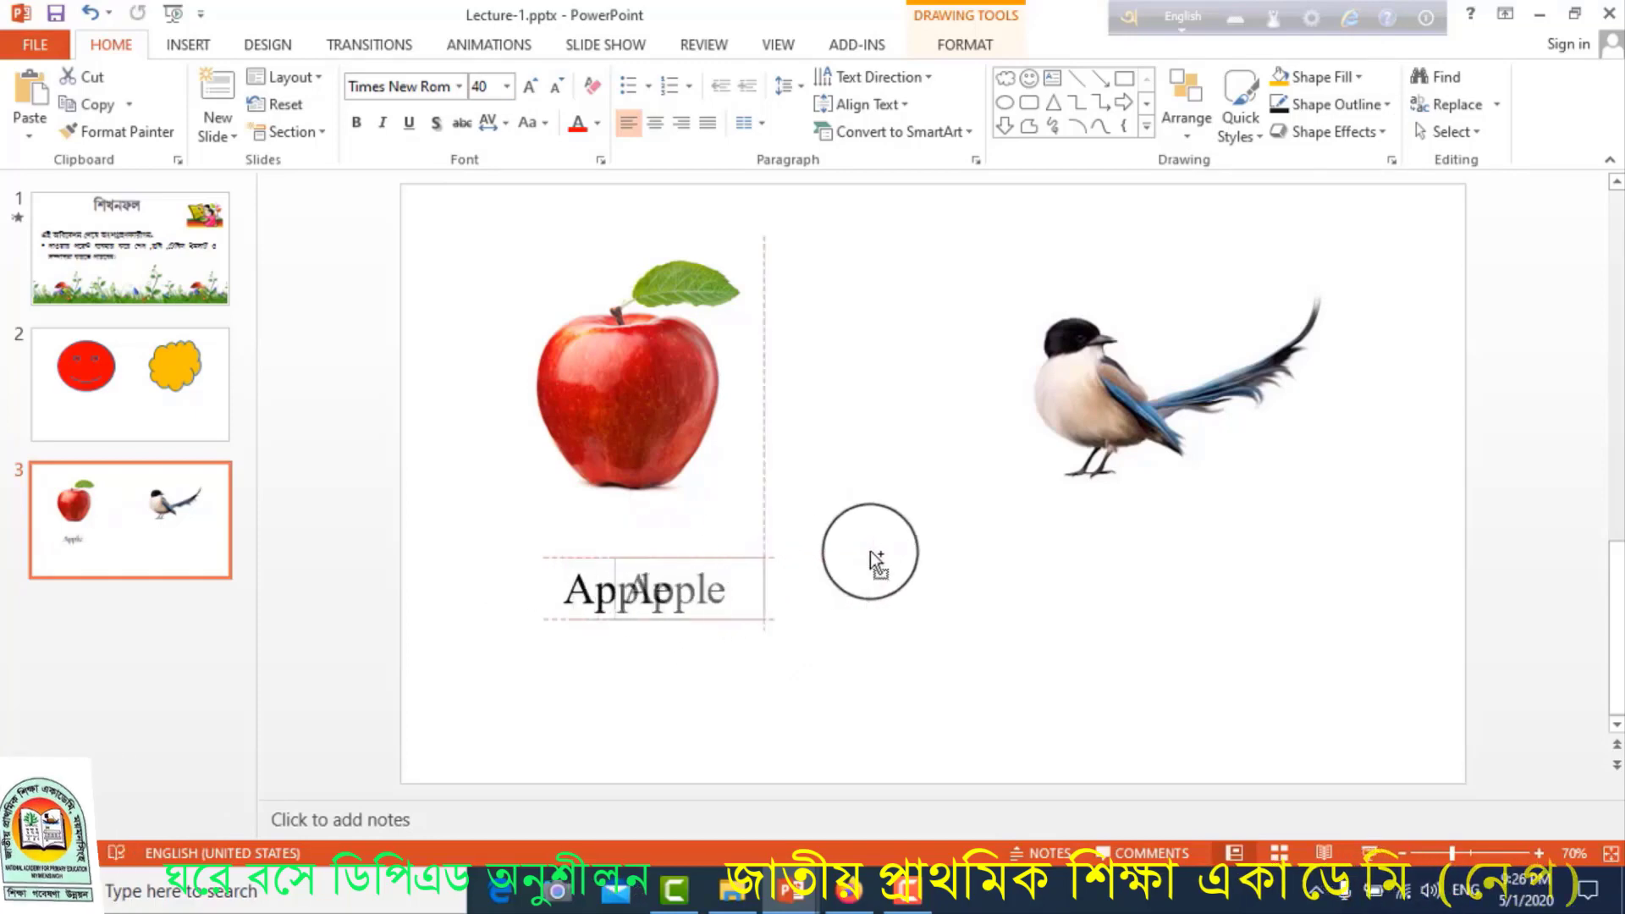
mouse_move(682, 559)
ctrl+mouse_down()
mouse_move(1162, 546)
mouse_move(1058, 573)
ctrl+mouse_up()
- Change the copied caption under the bird to 'Bird' and centre its text
text(B)
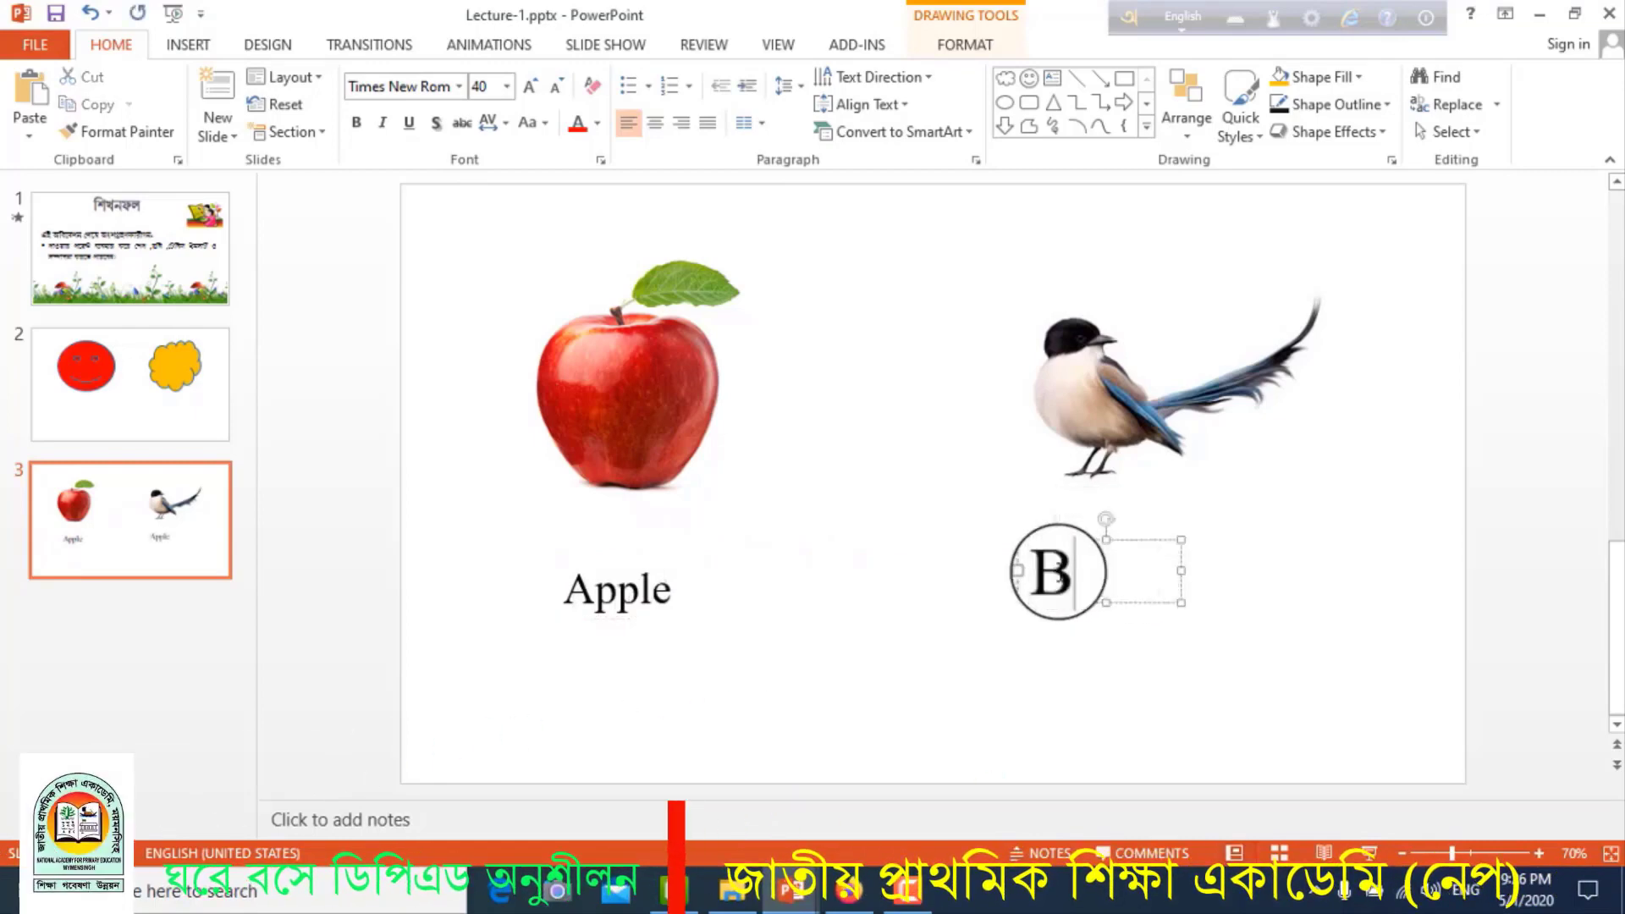
text(ir)
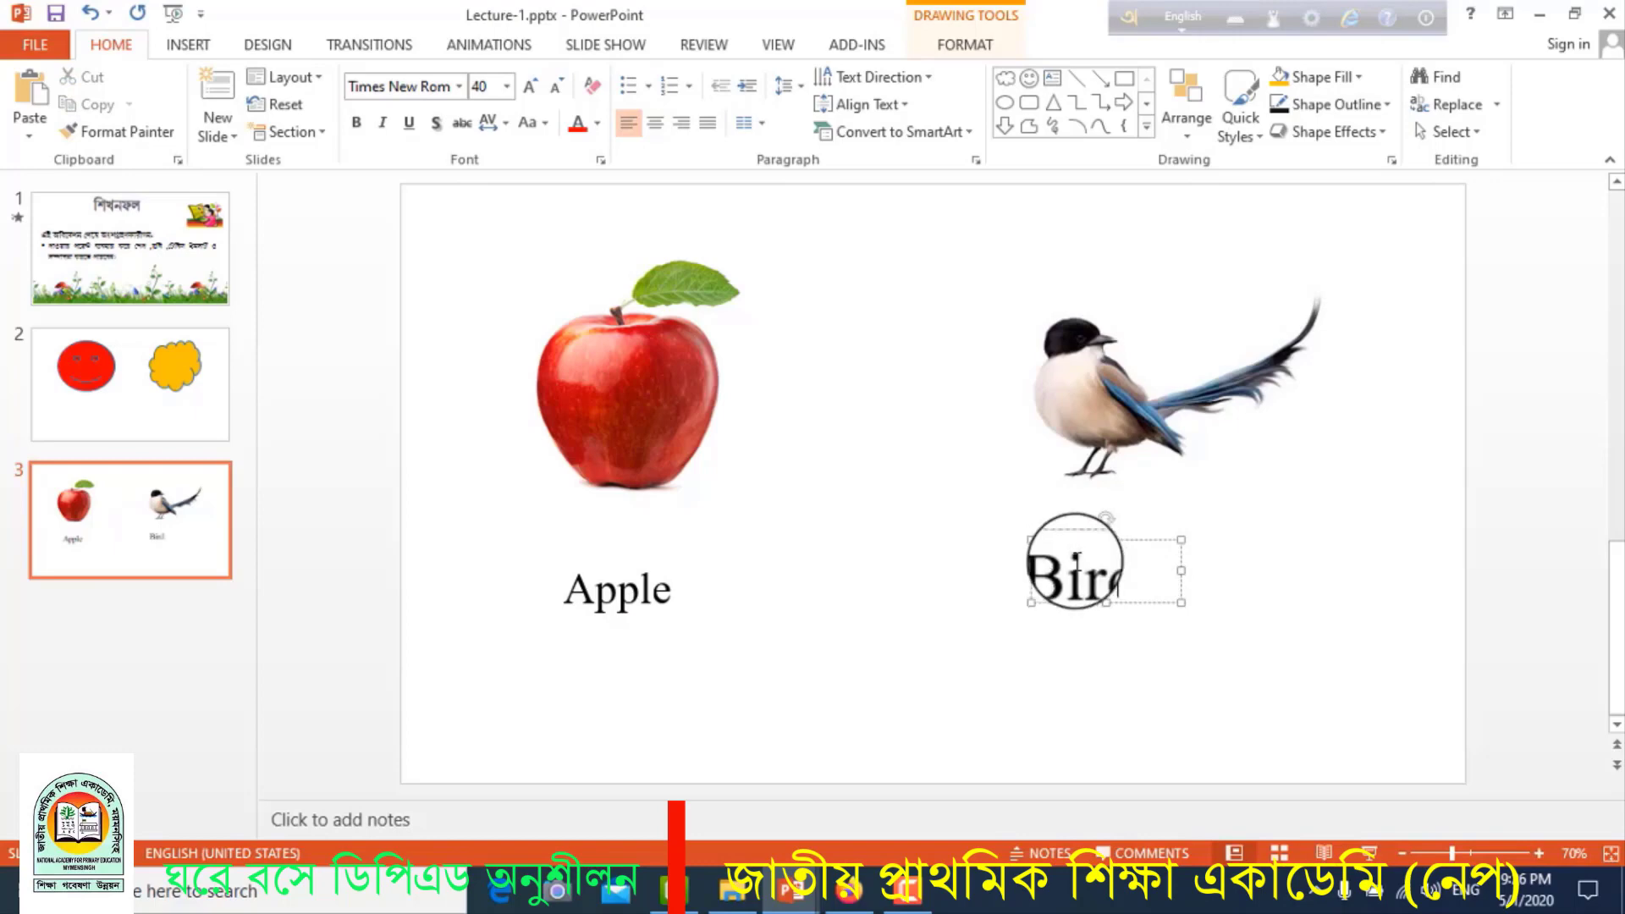
text(d)
key(Escape)
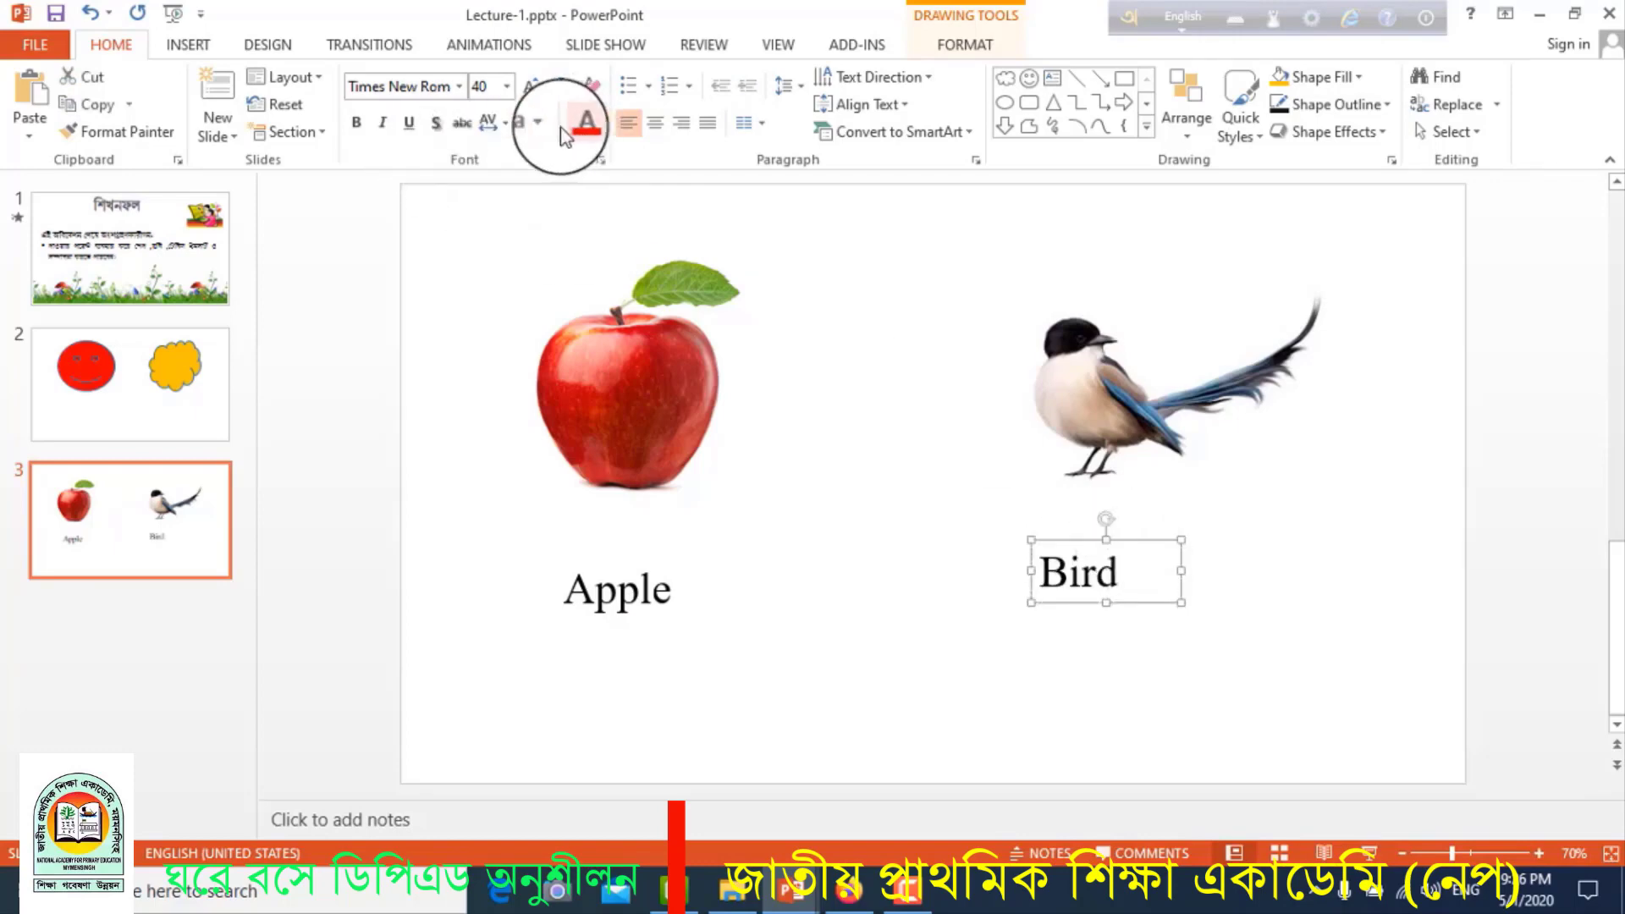
click(656, 125)
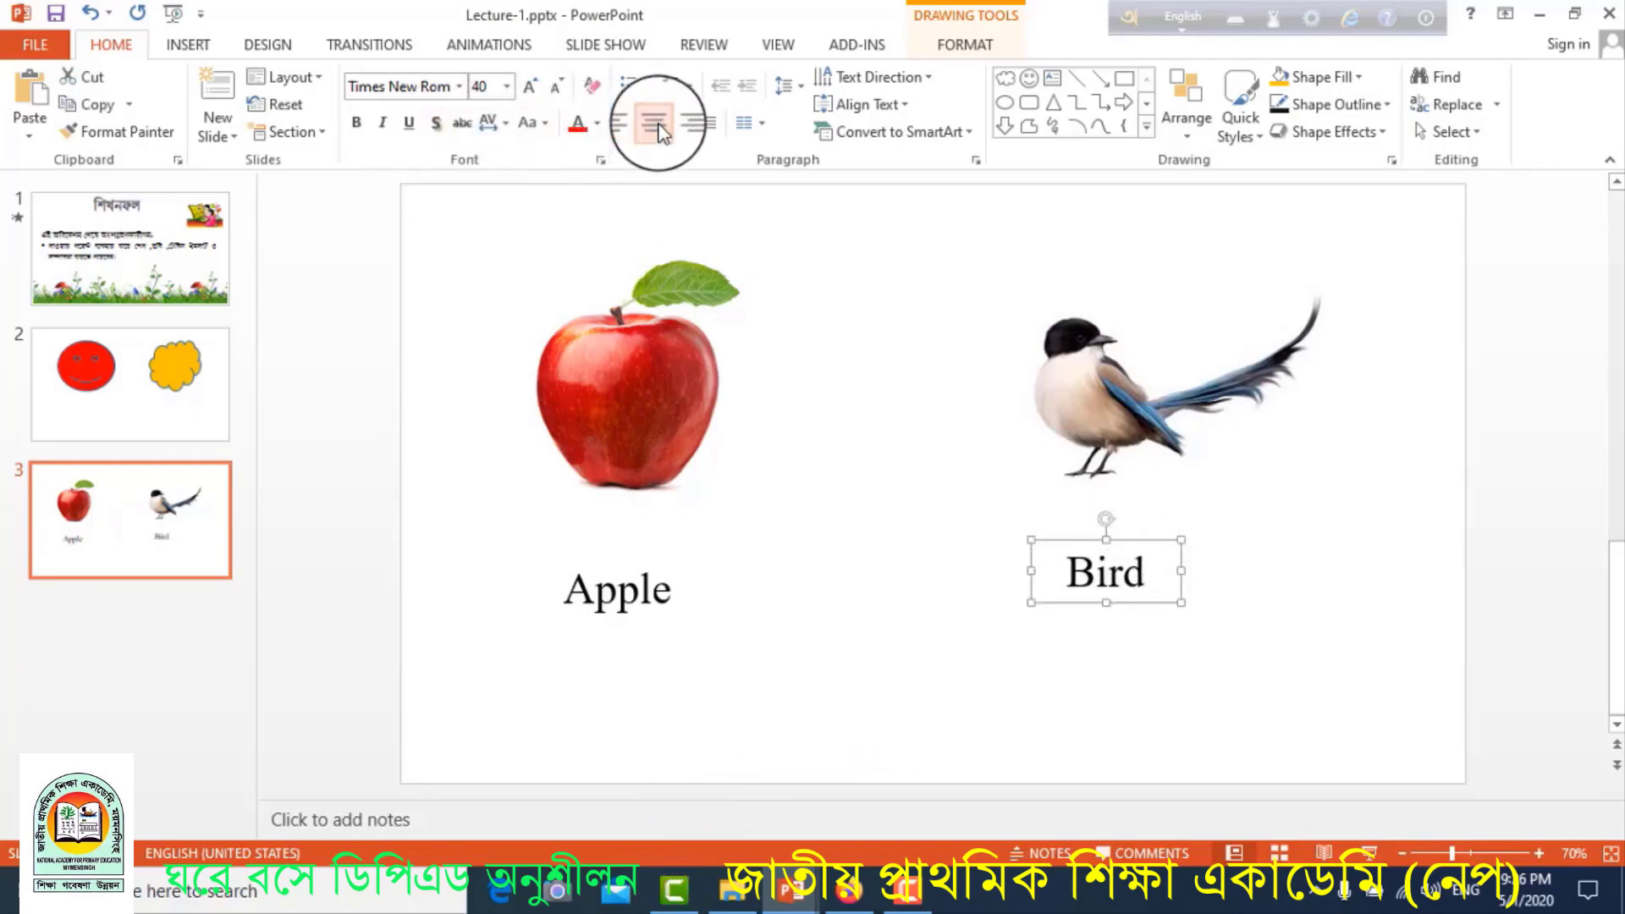
- Select the bird picture together with its Bird label
click(626, 399)
click(1099, 390)
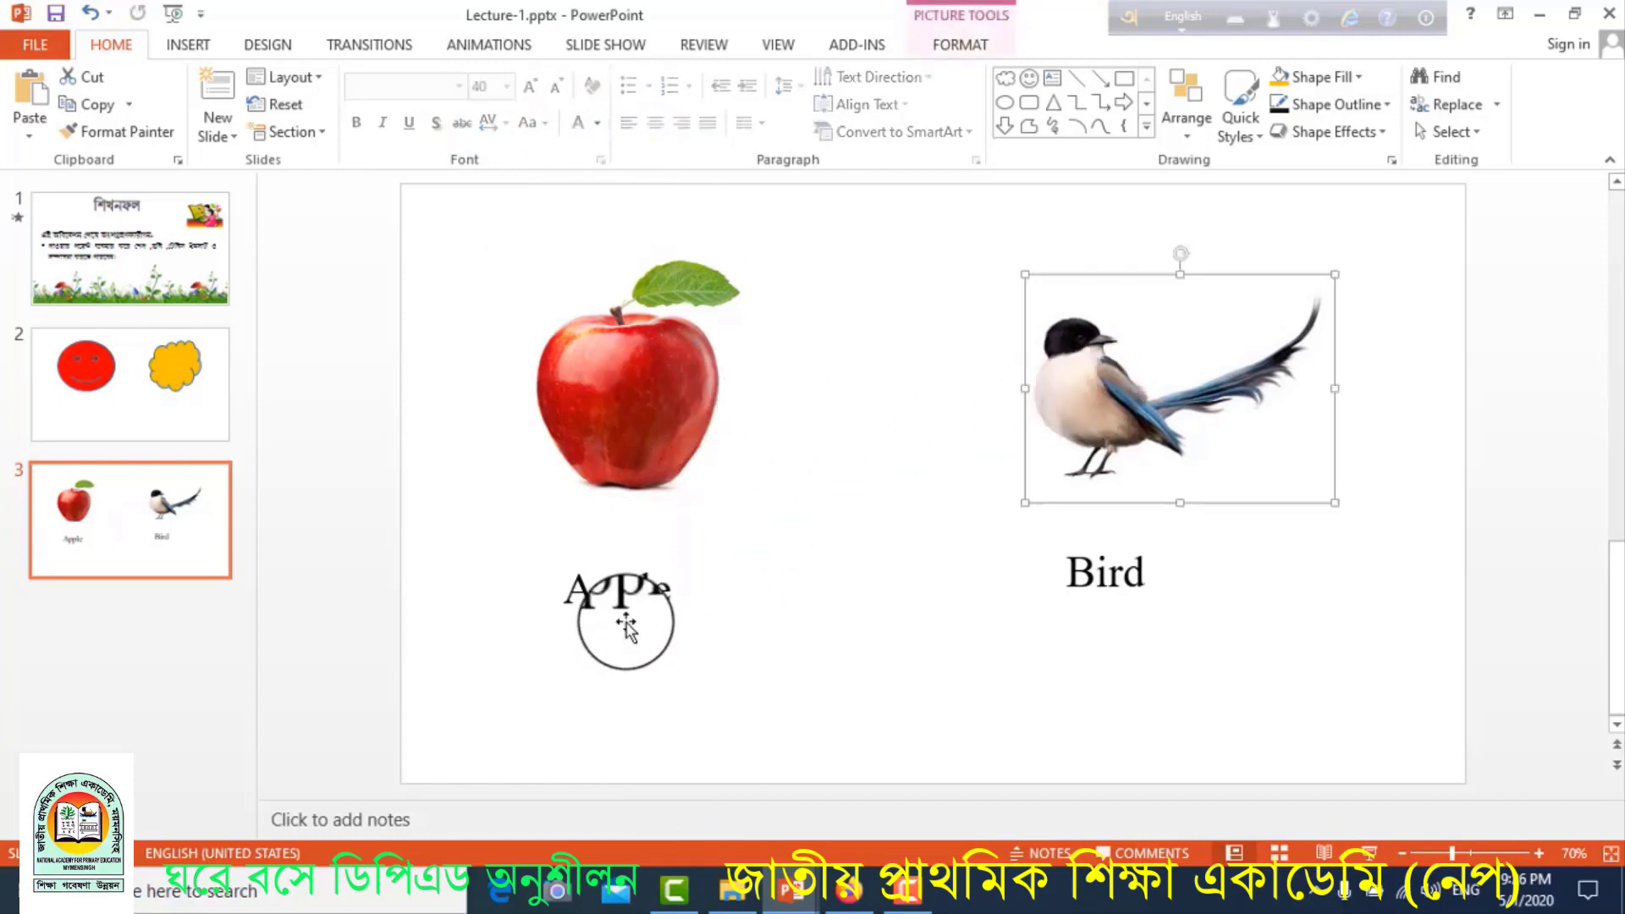
click(627, 627)
click(1072, 592)
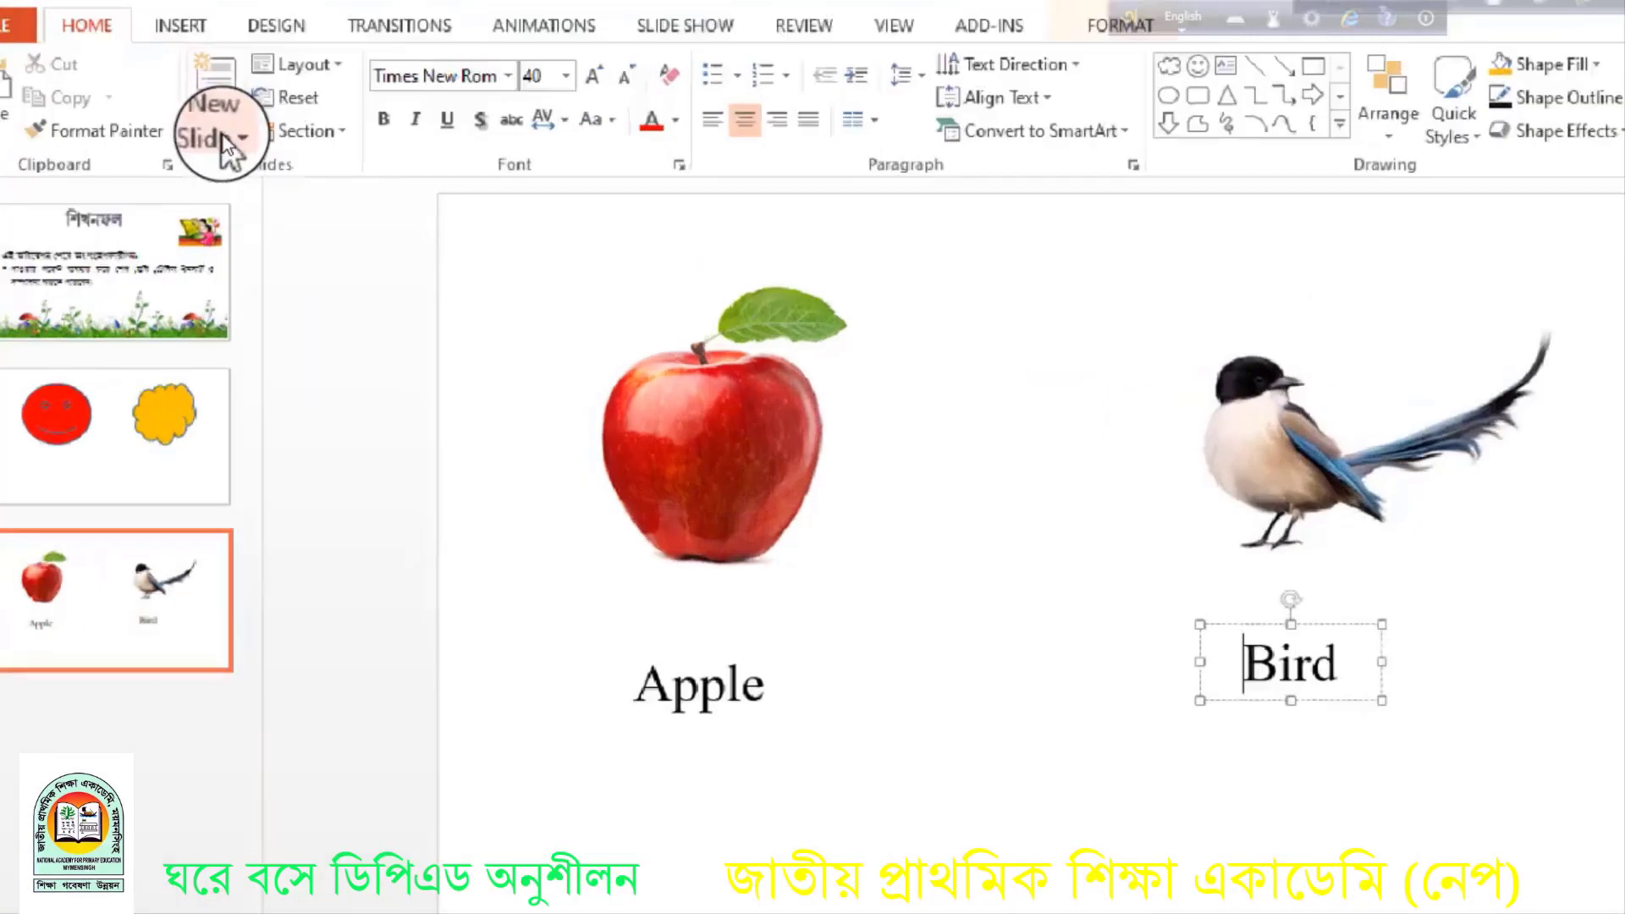
- Insert a new slide with the Blank layout after the apple-and-bird slide
click(222, 136)
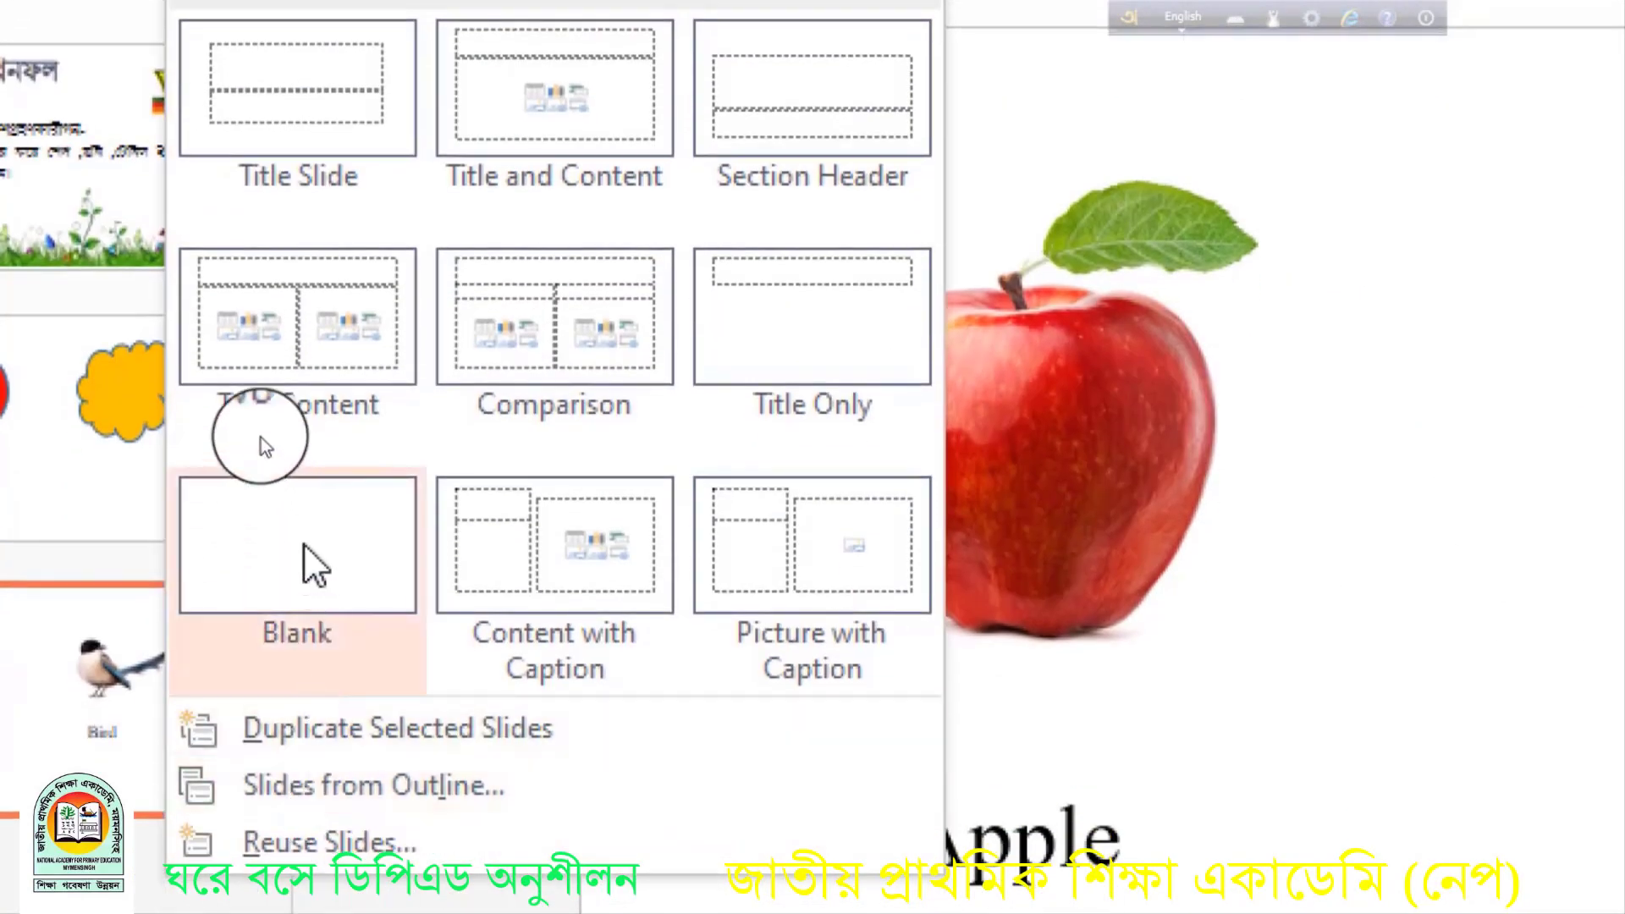
click(309, 550)
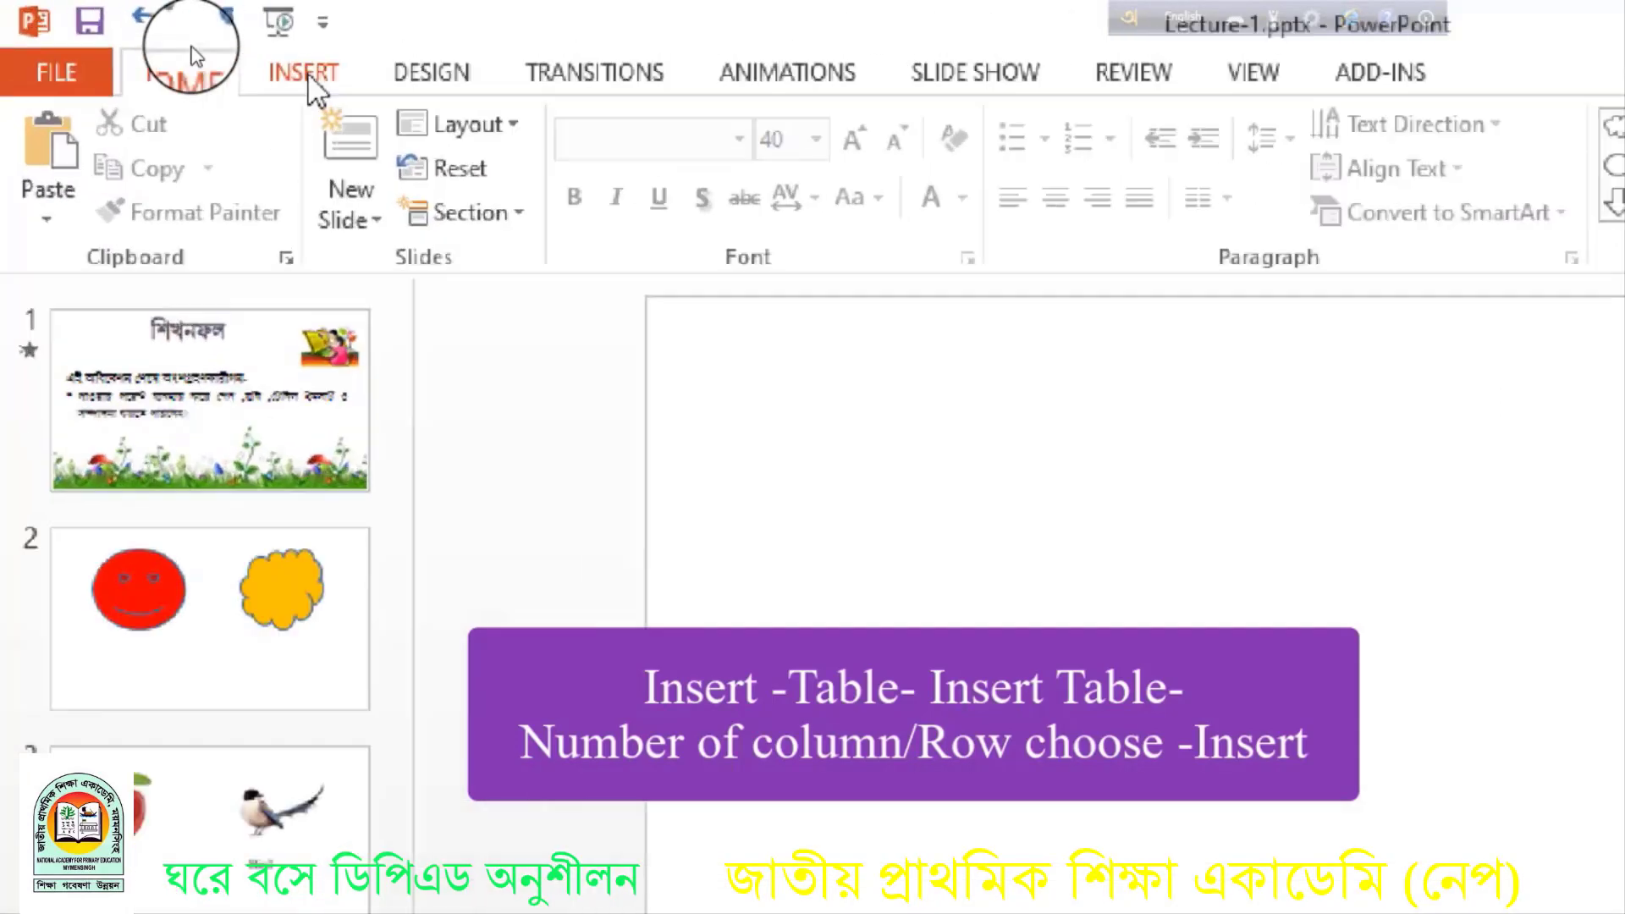
- Open the Insert Table dialog from the Insert tab's Table menu on slide 4
click(193, 49)
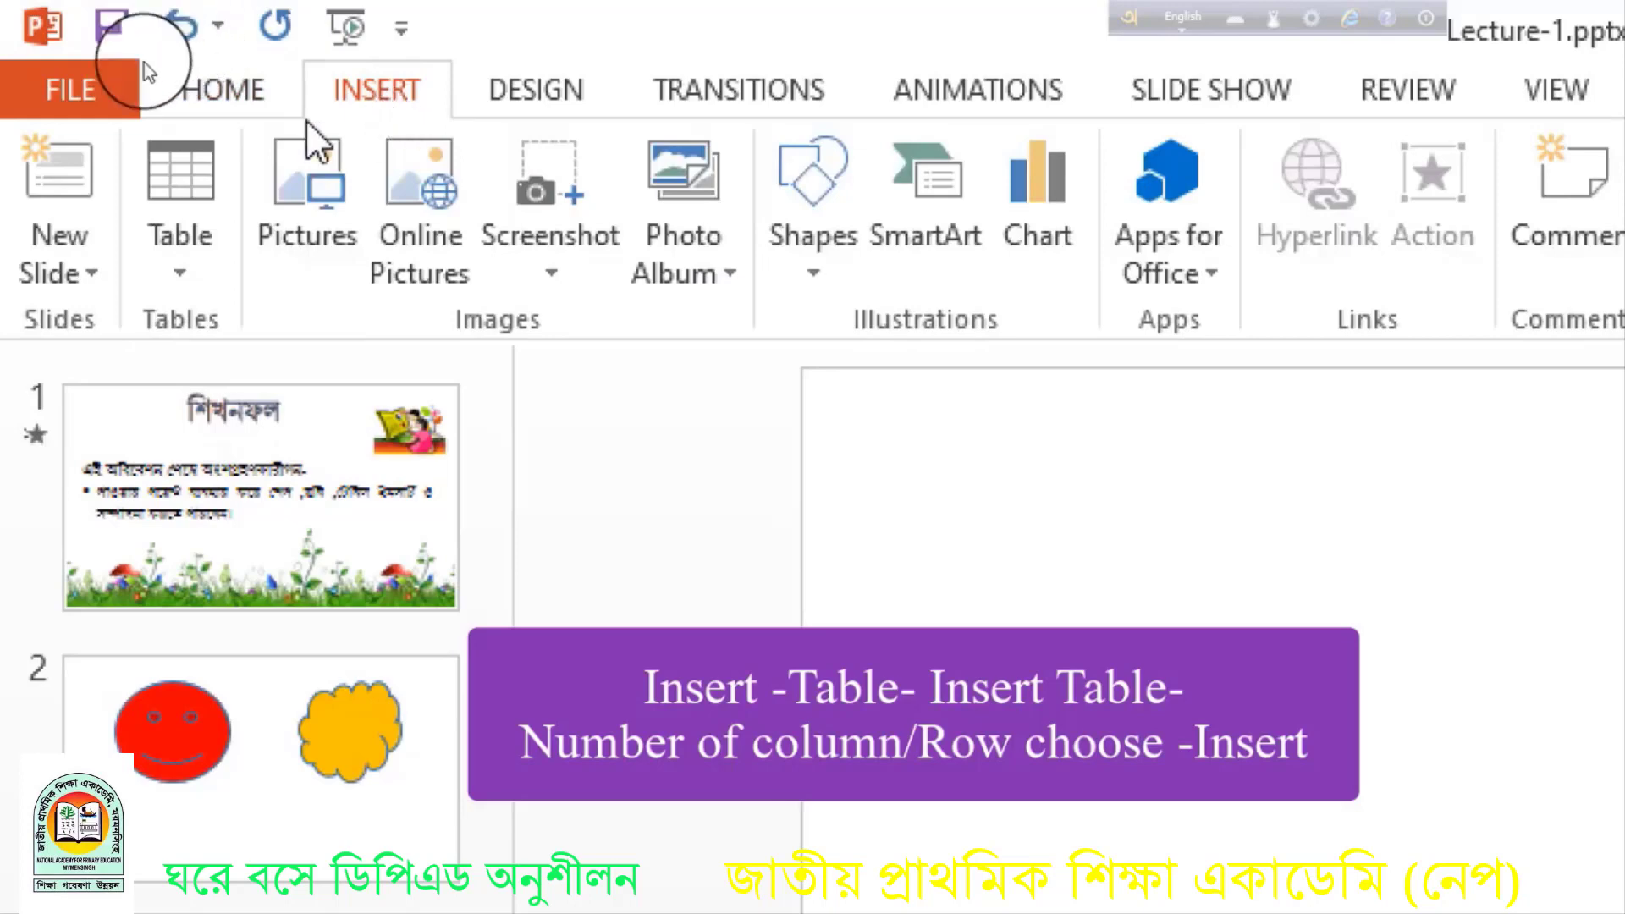
click(179, 272)
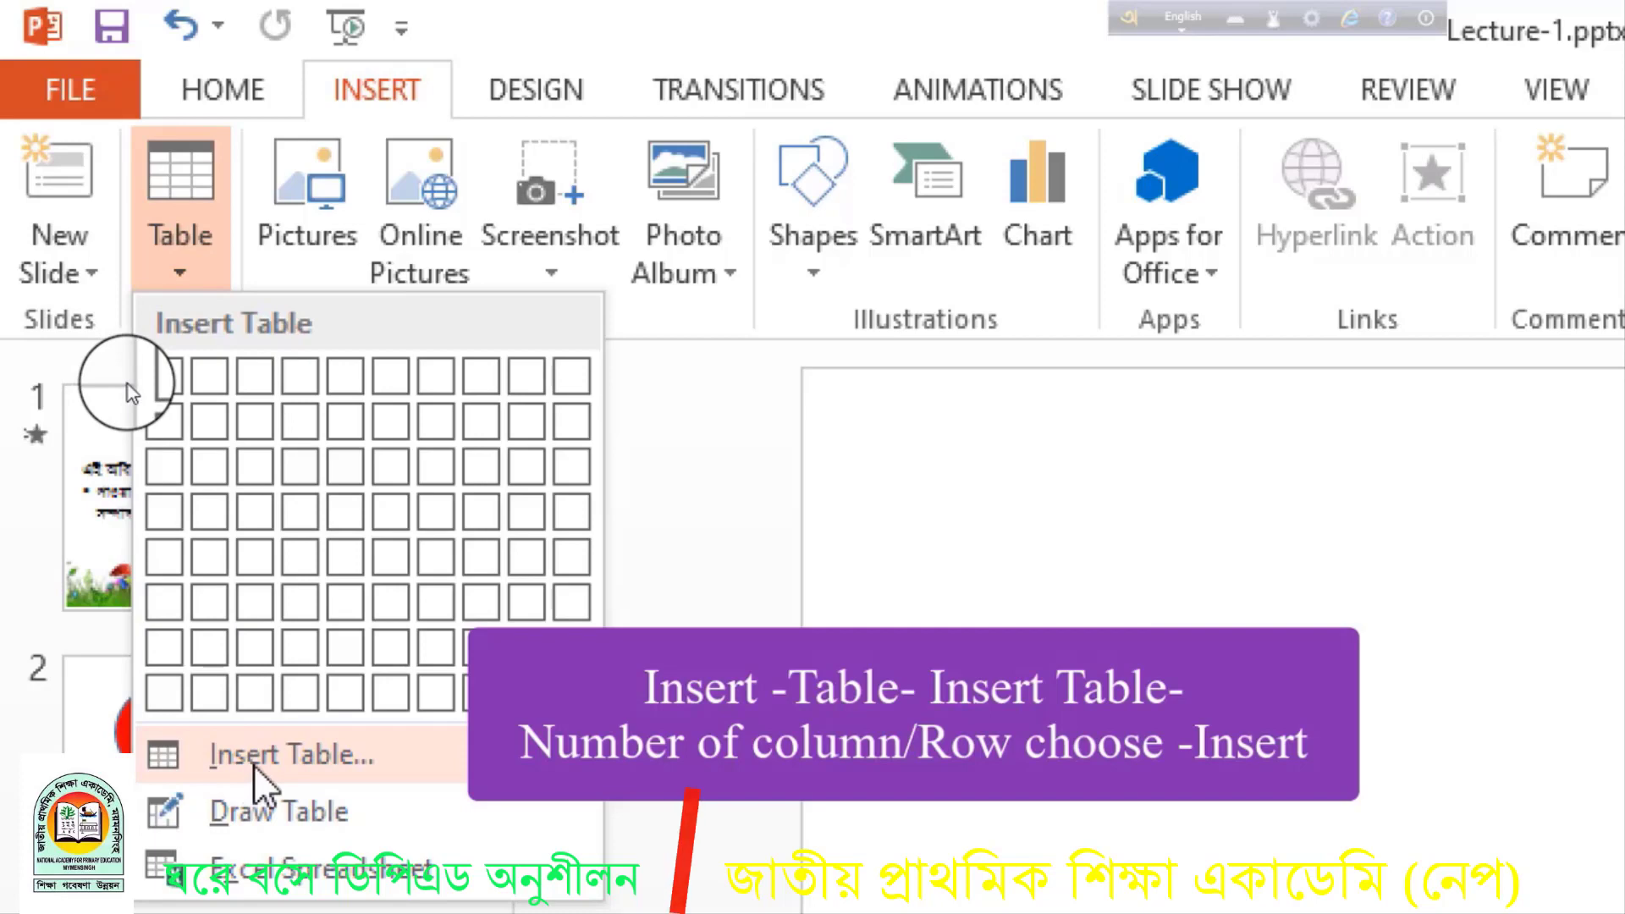
click(247, 765)
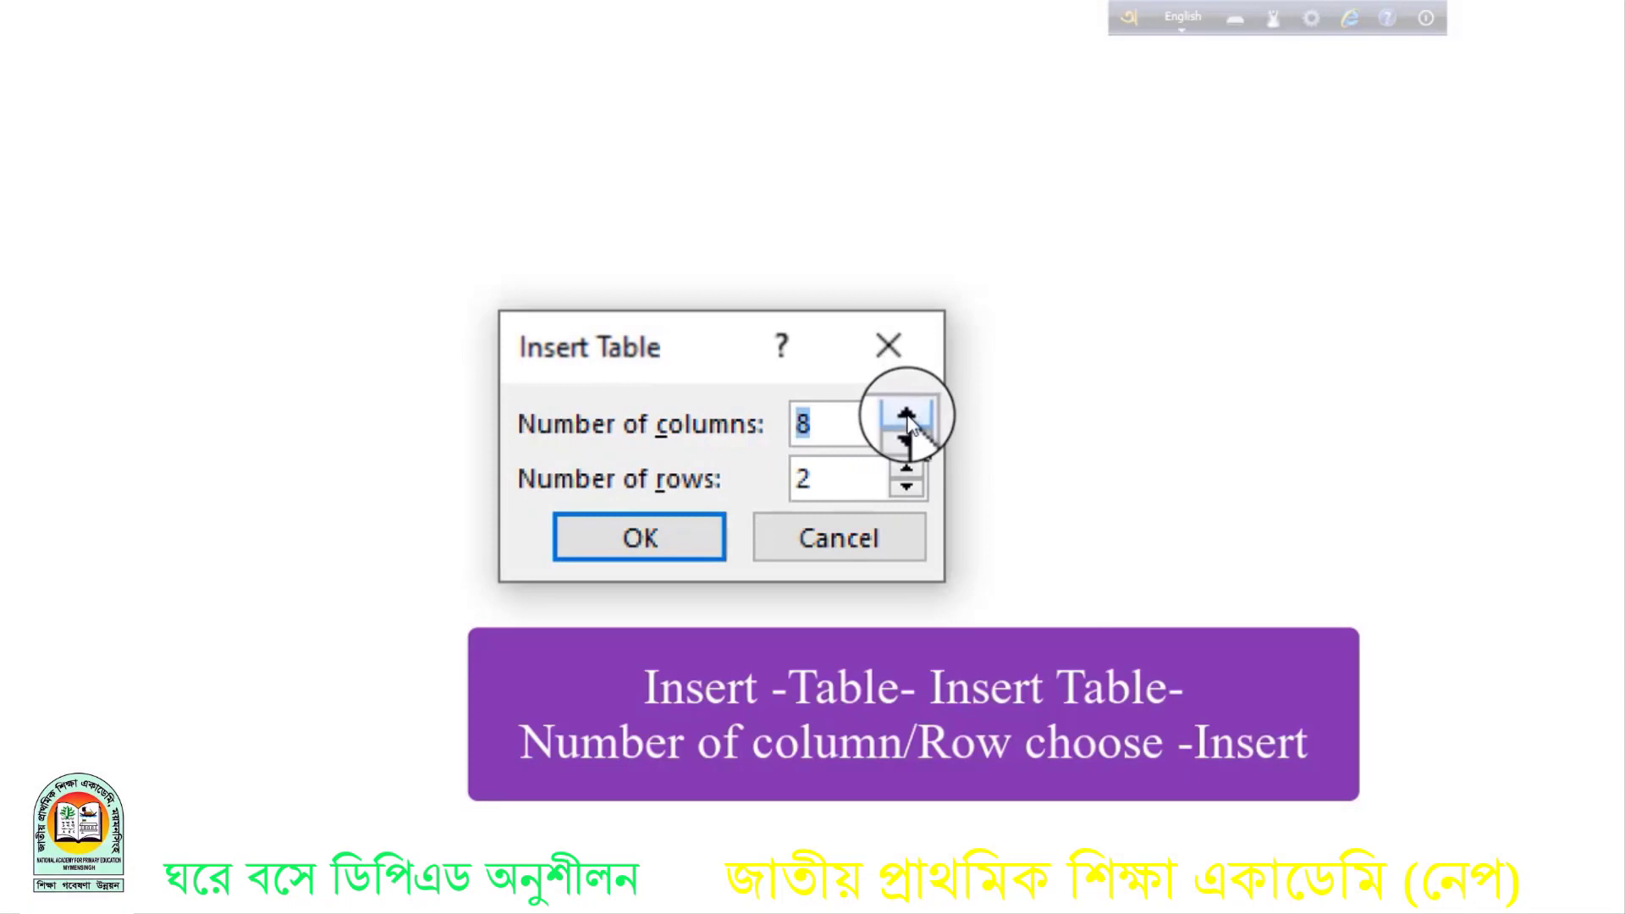
- Insert a table with 2 columns and 5 rows on slide 4
click(905, 415)
click(906, 415)
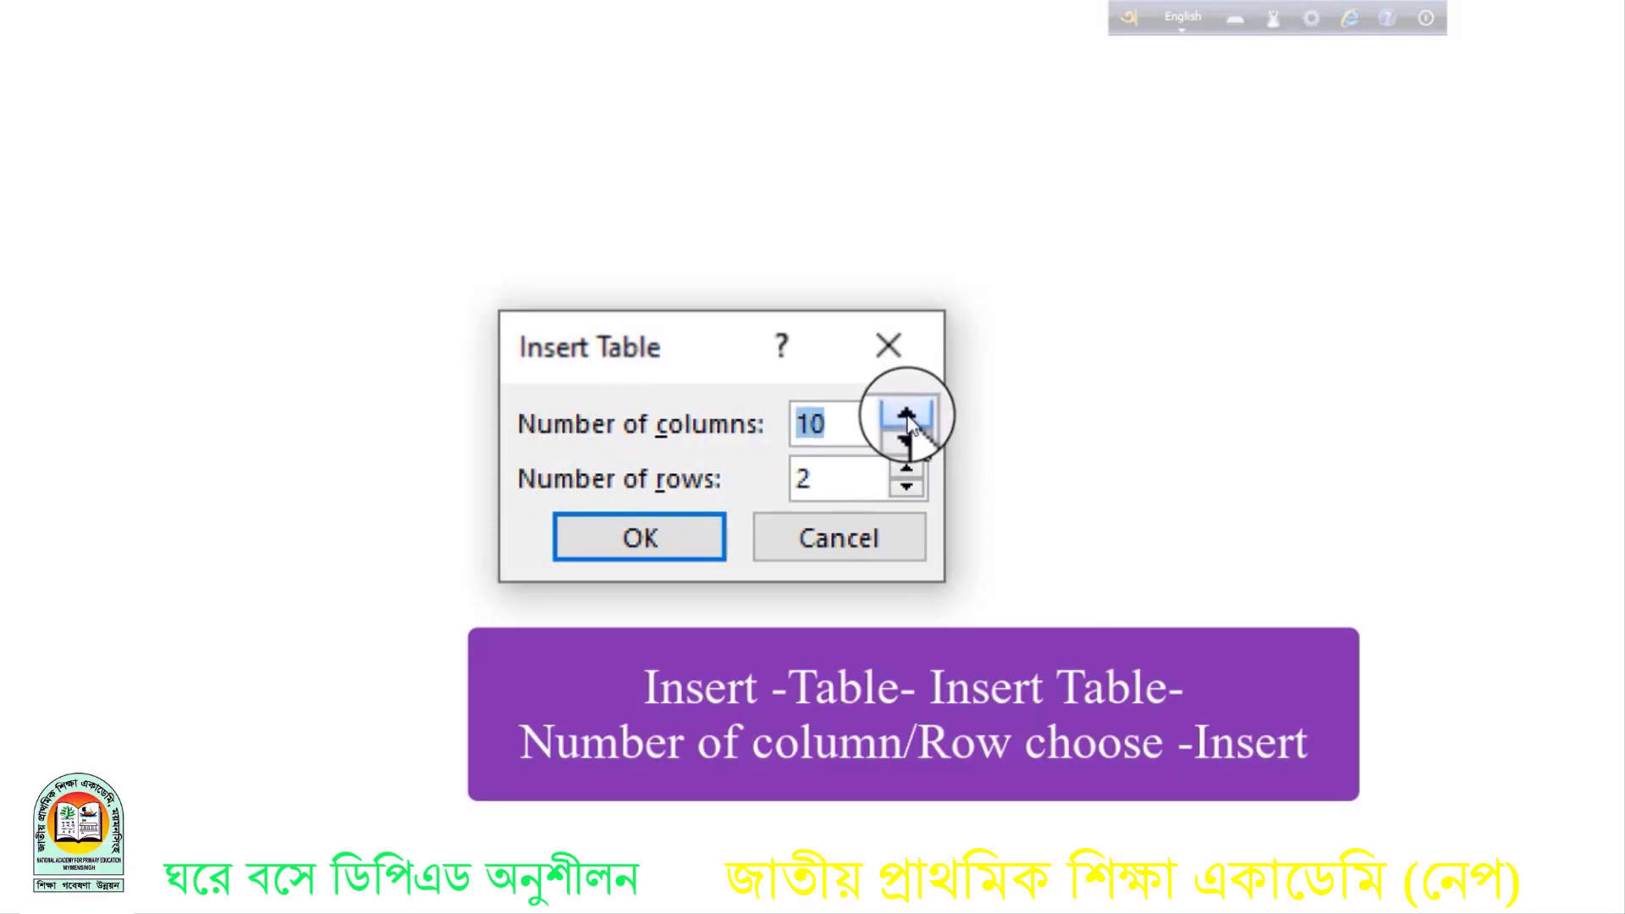
click(907, 434)
click(907, 434)
click(907, 434)
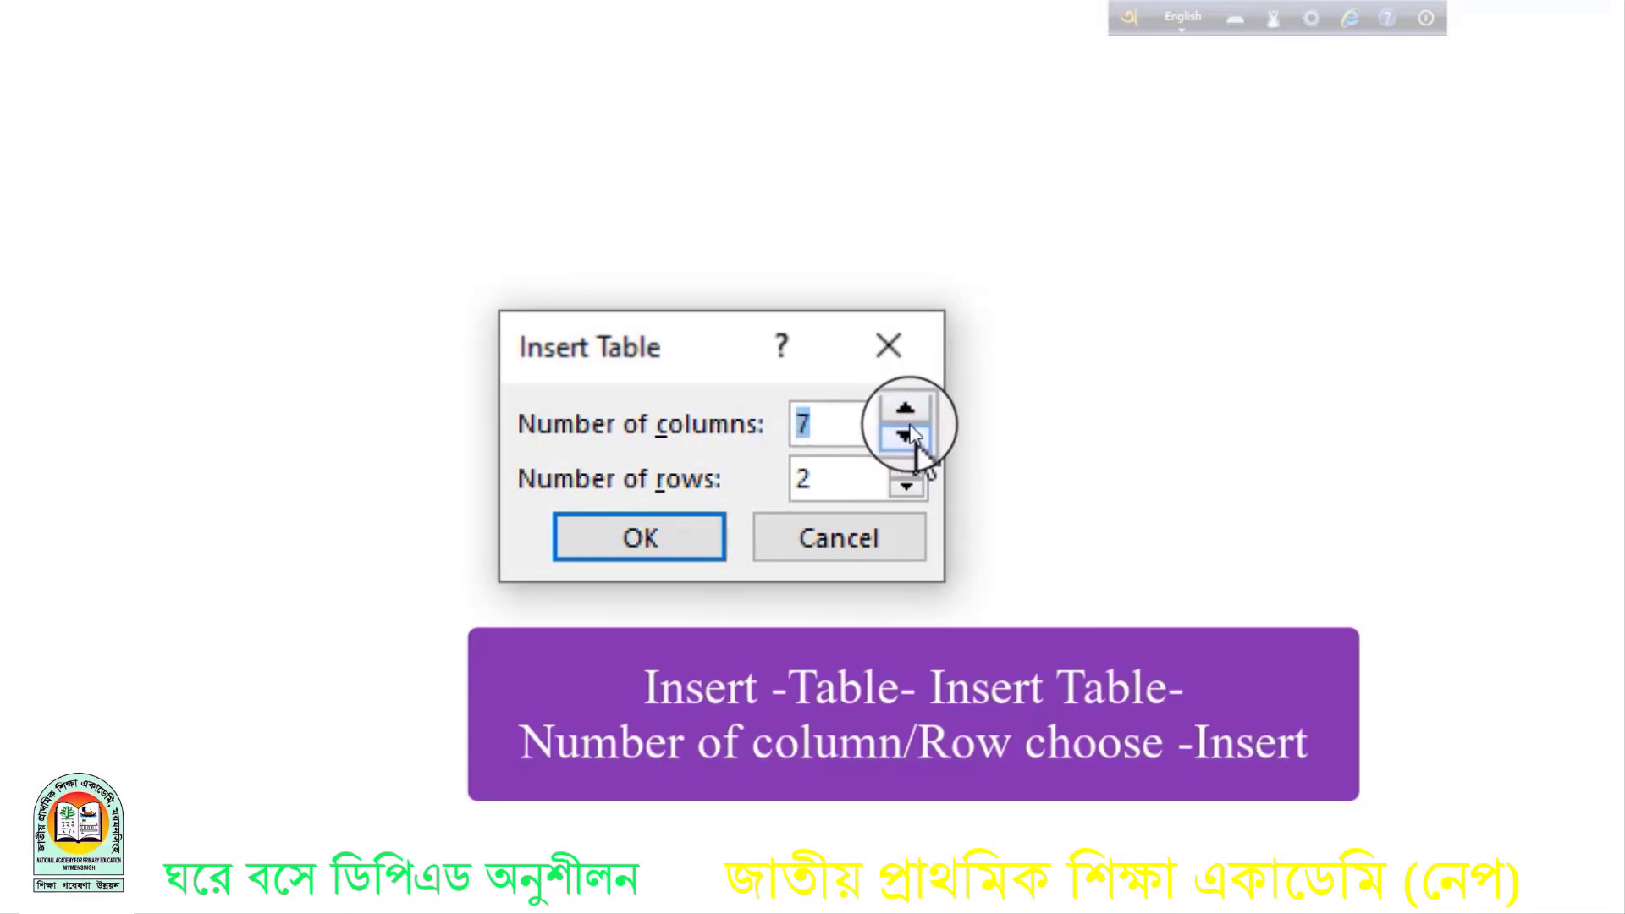
click(907, 433)
click(907, 433)
click(906, 479)
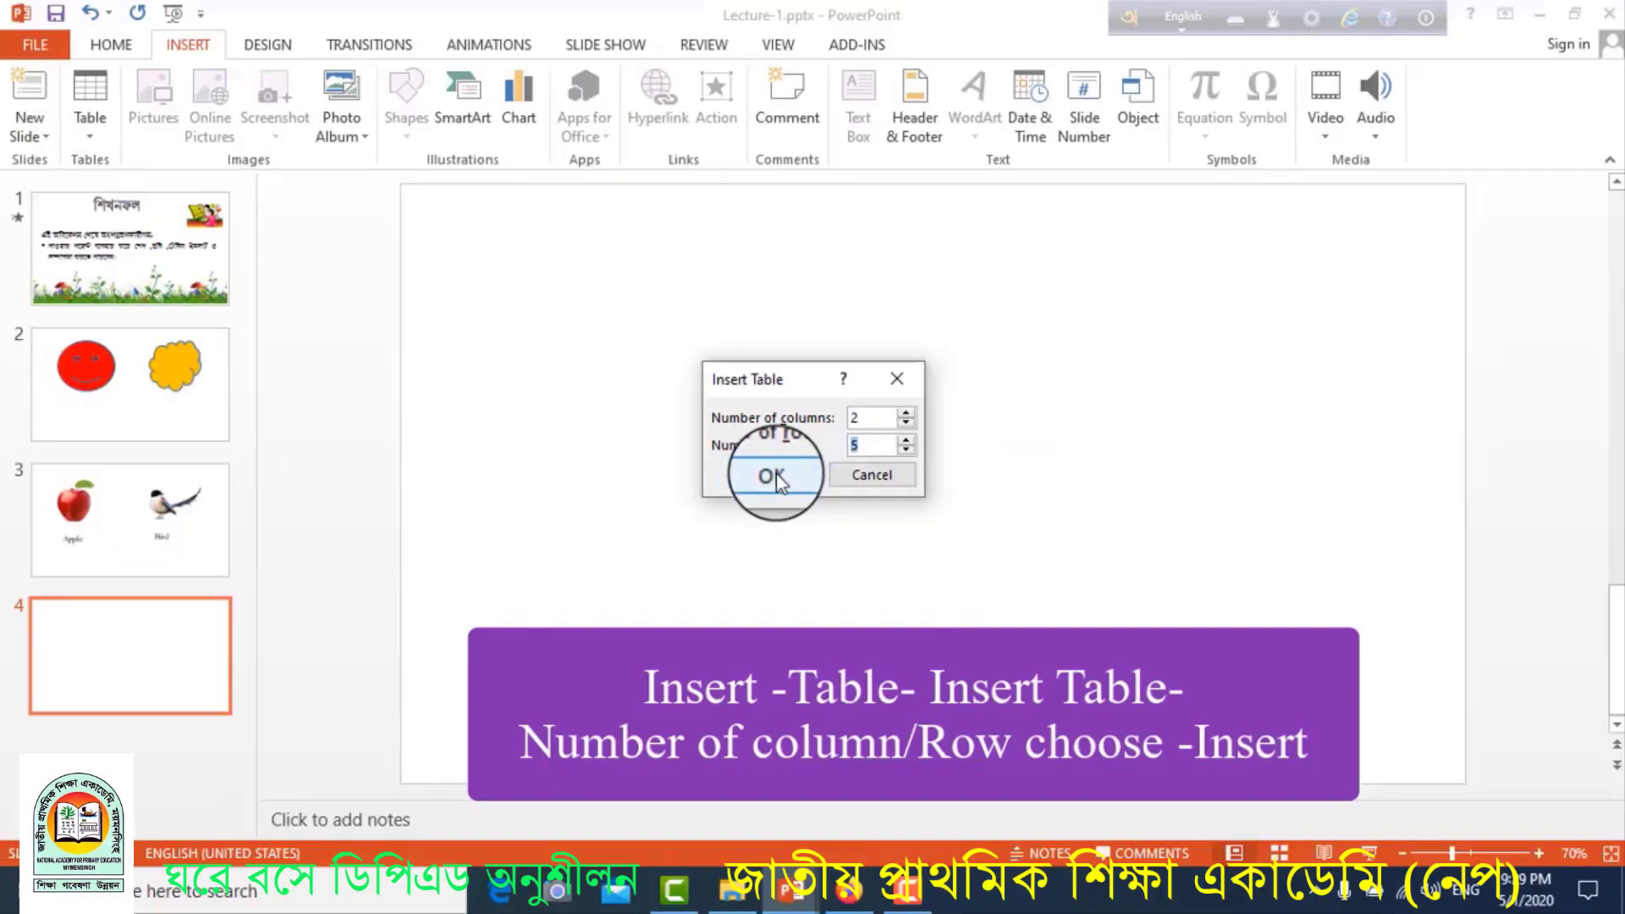
click(641, 538)
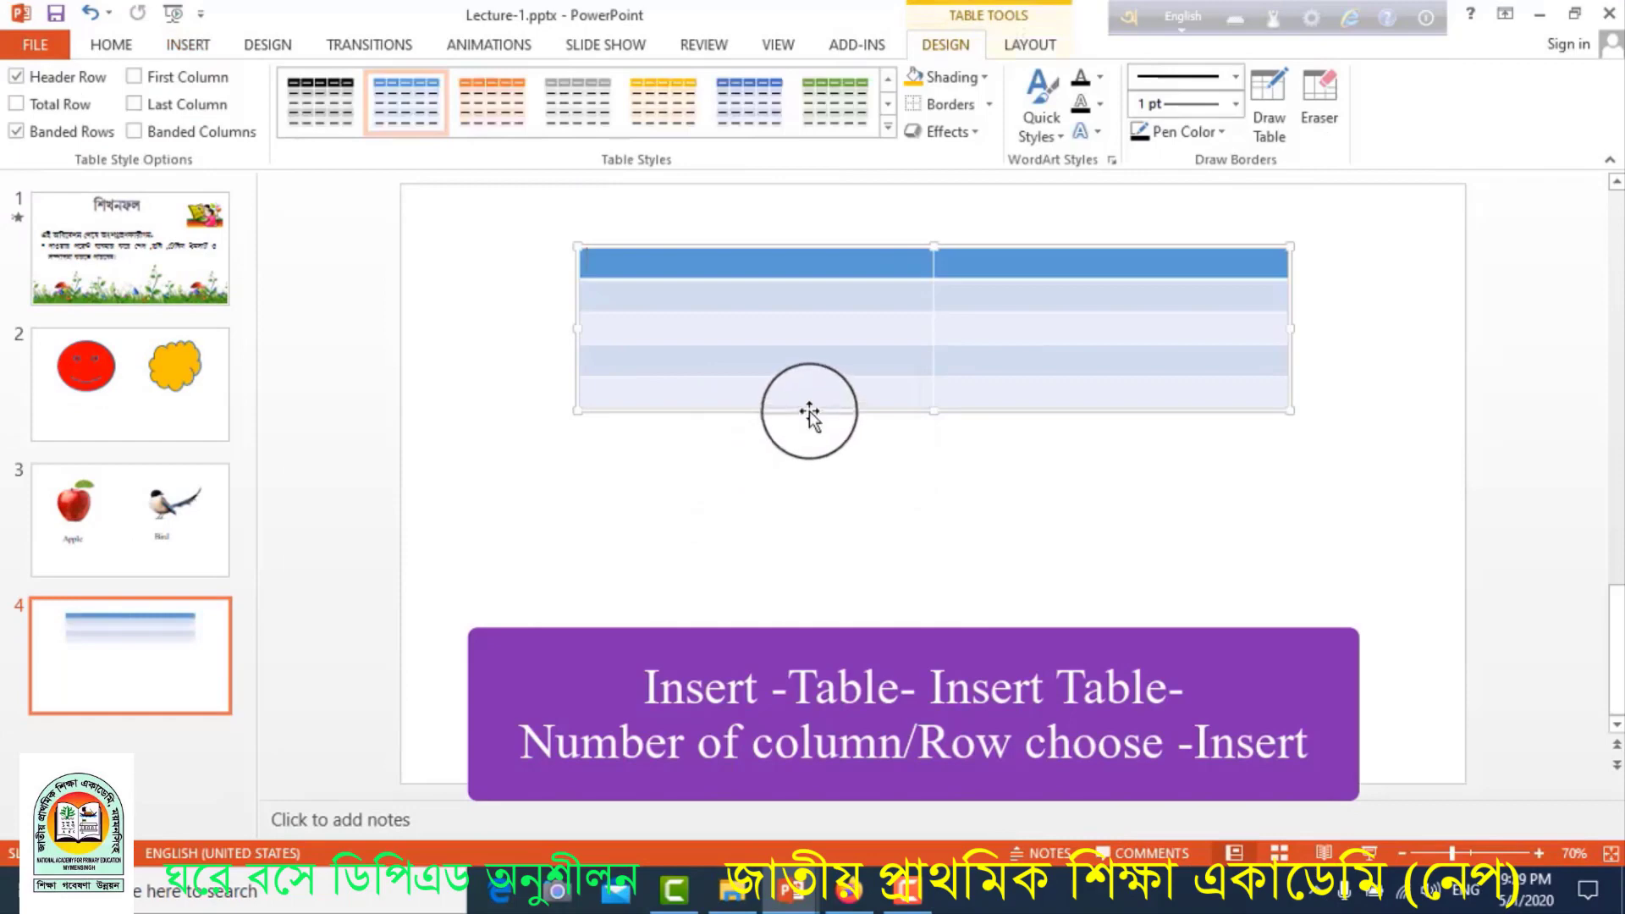
- Drag the table down so it sits roughly centred on slide 4
drag(807, 412, 812, 524)
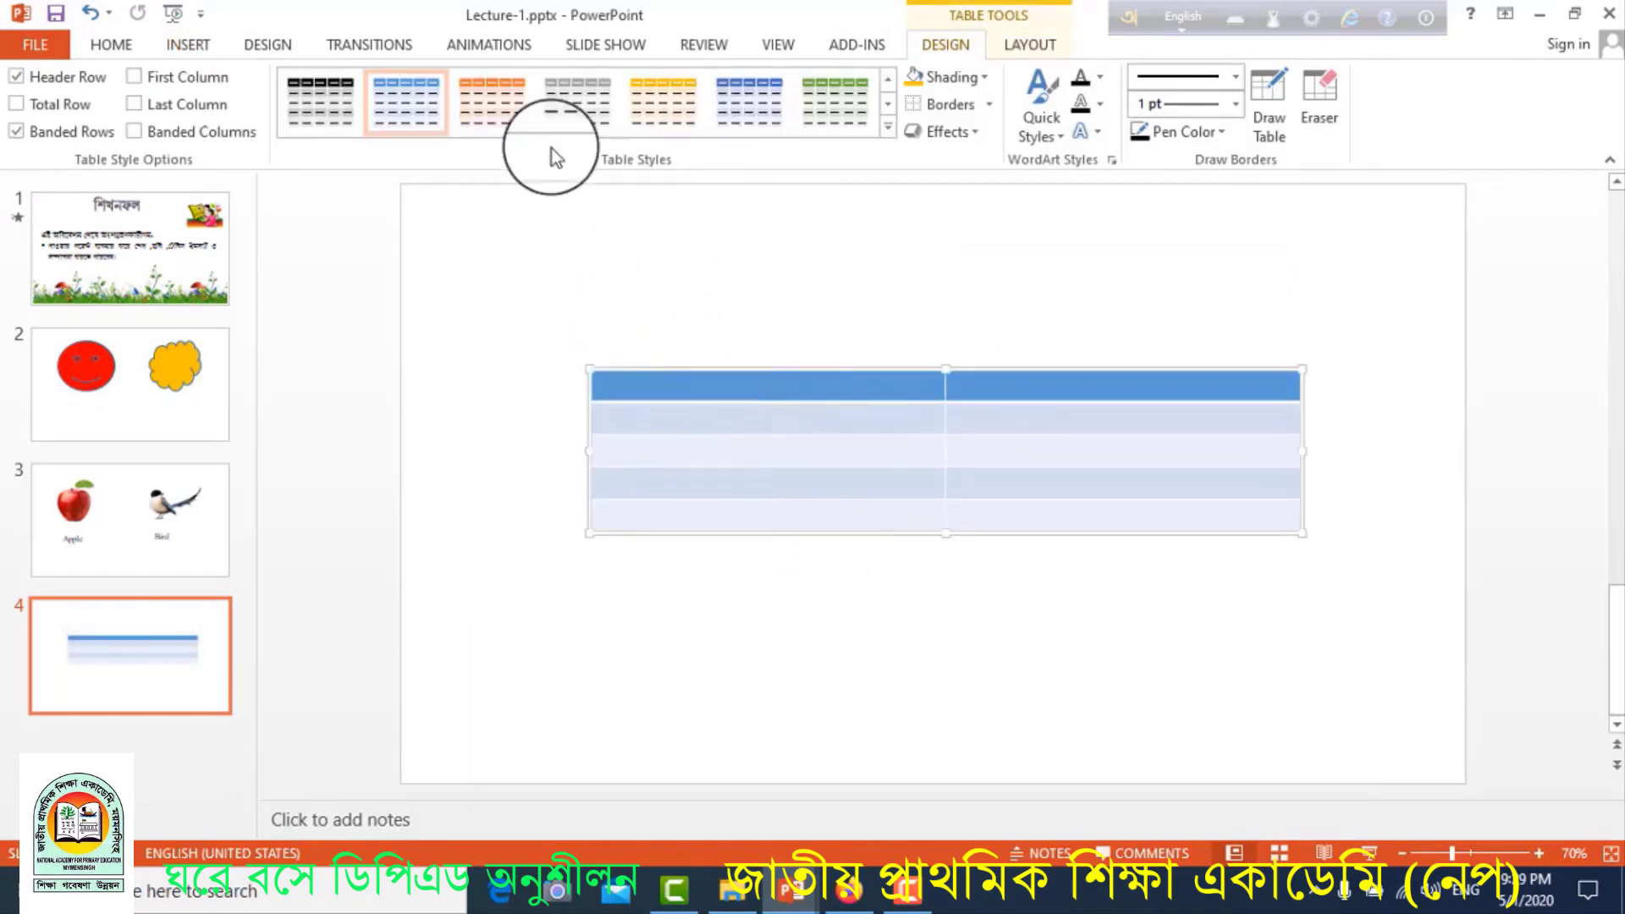
click(127, 48)
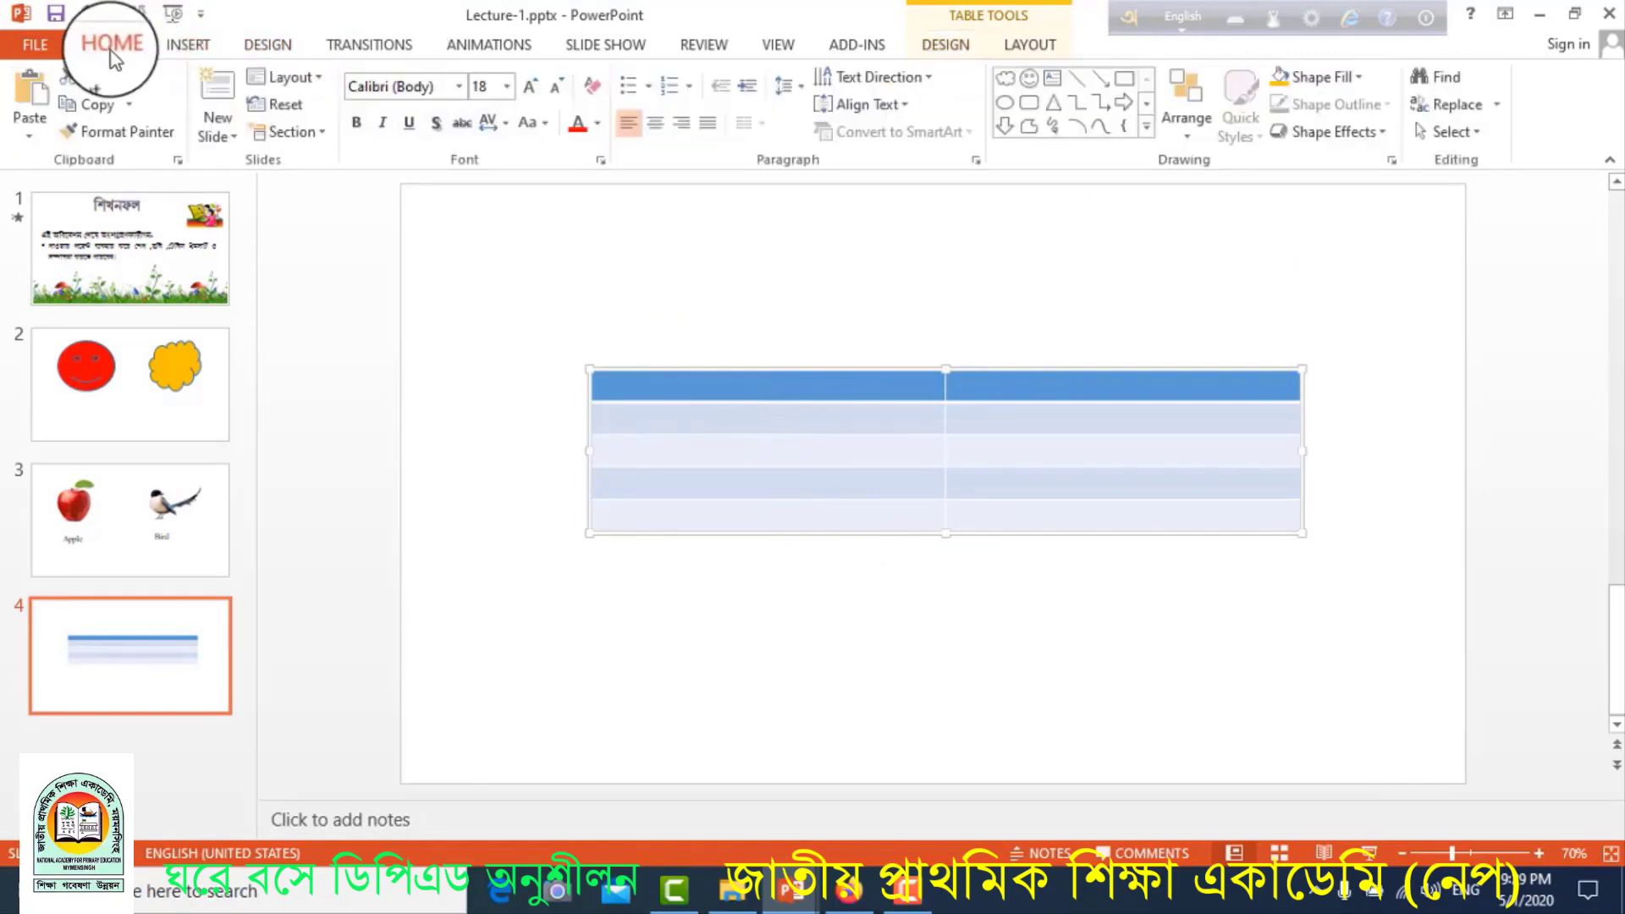
- Set the table font to Times New Roman at size 40
click(456, 89)
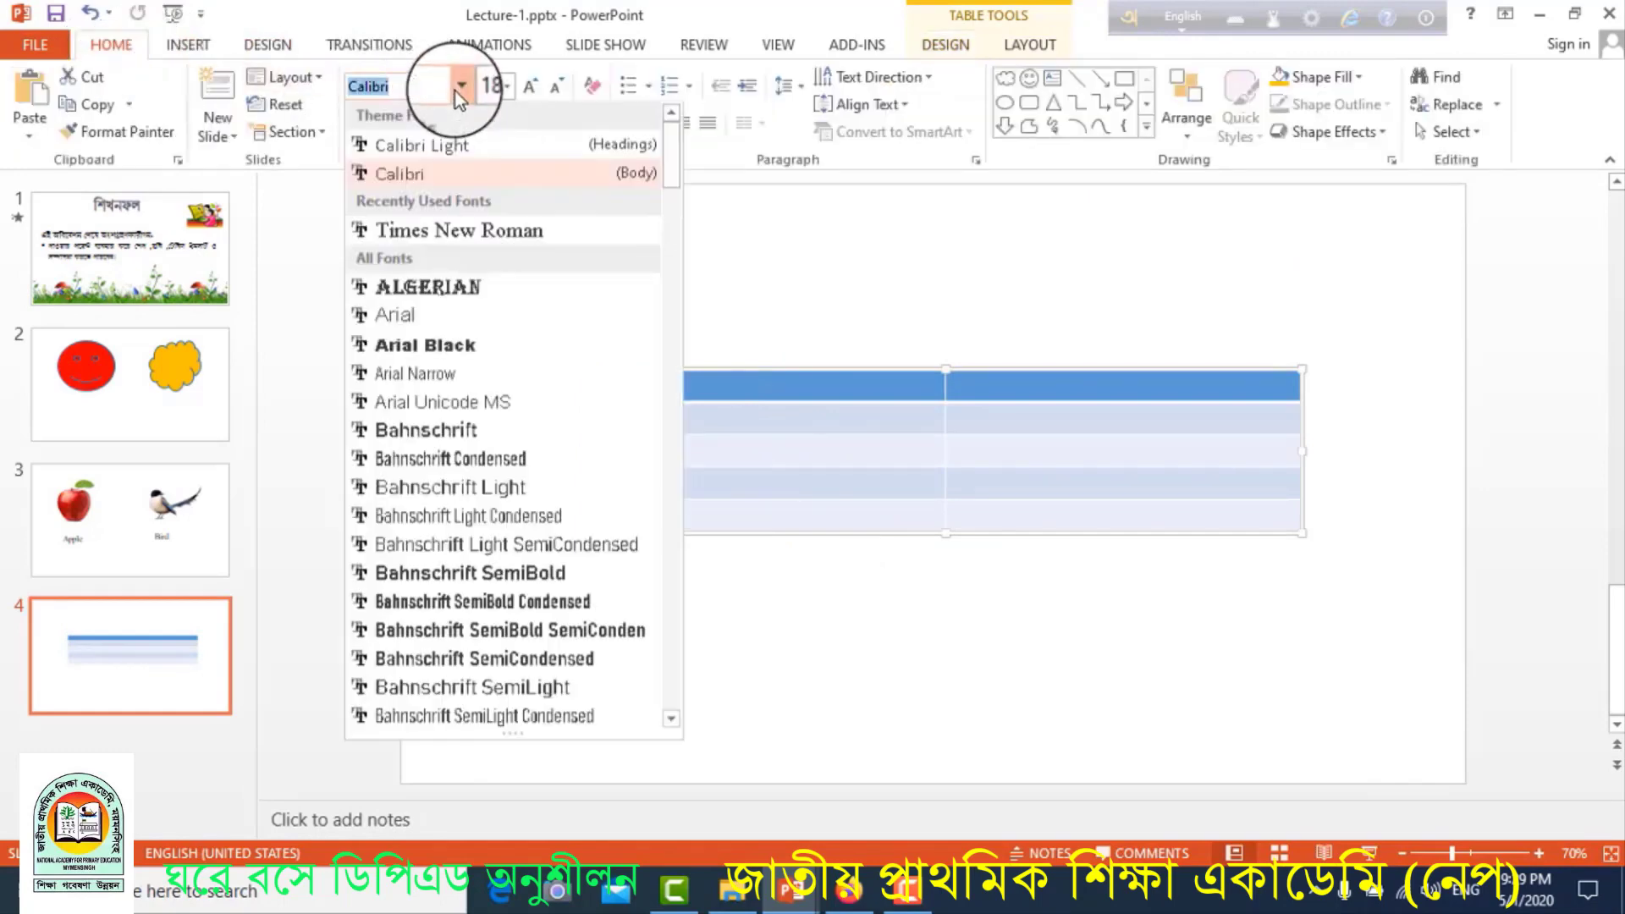
click(430, 229)
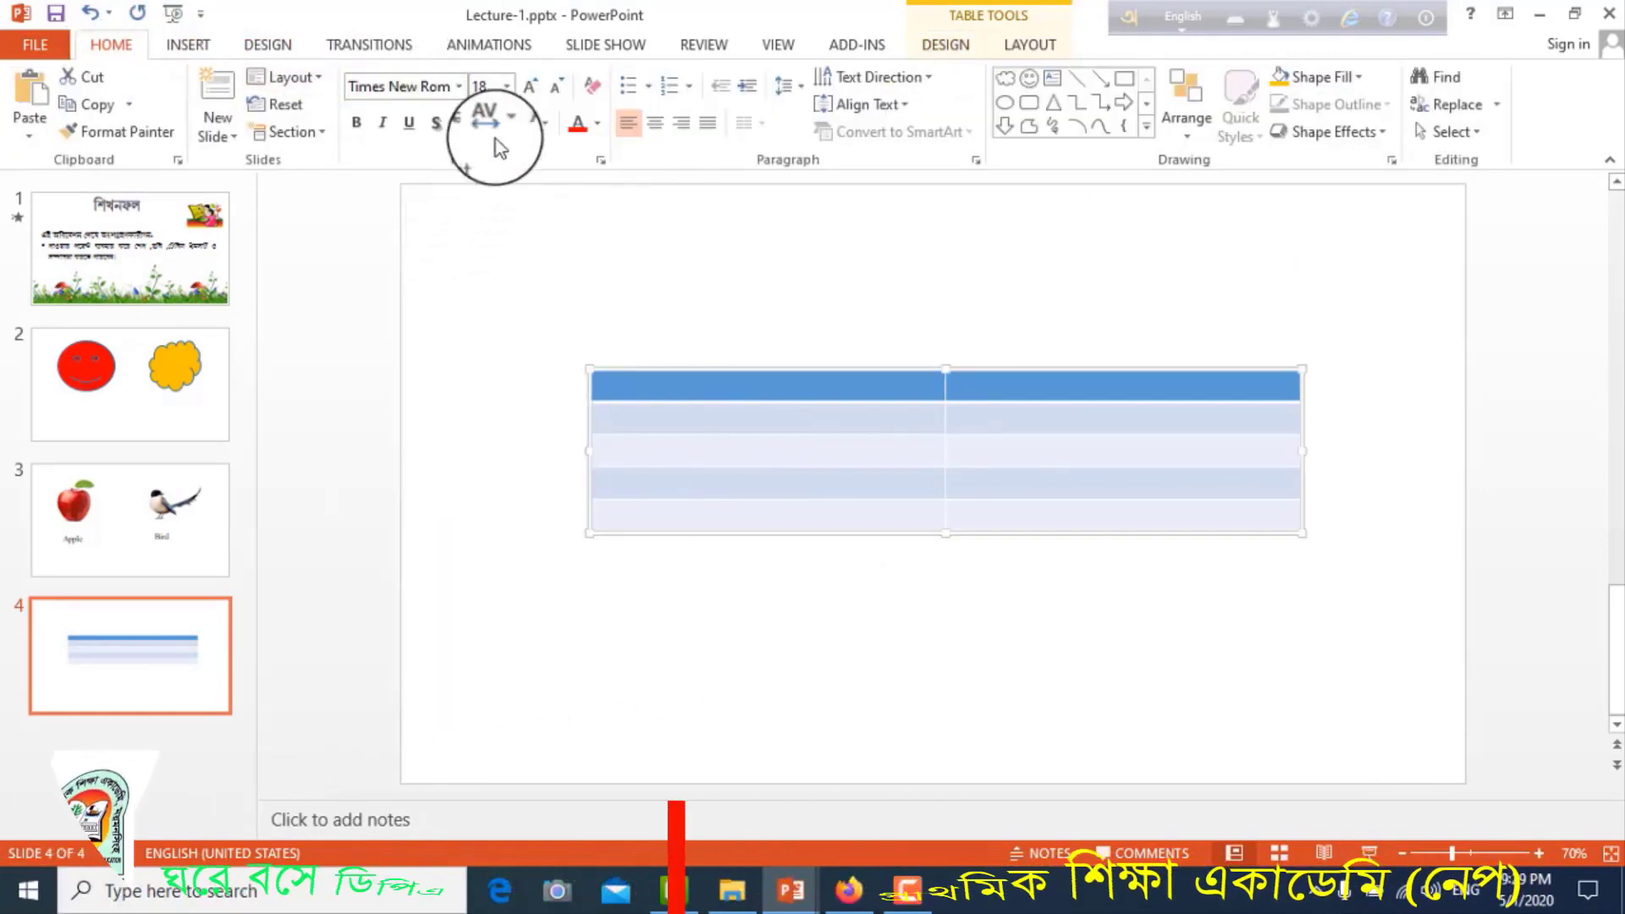
click(506, 85)
click(482, 407)
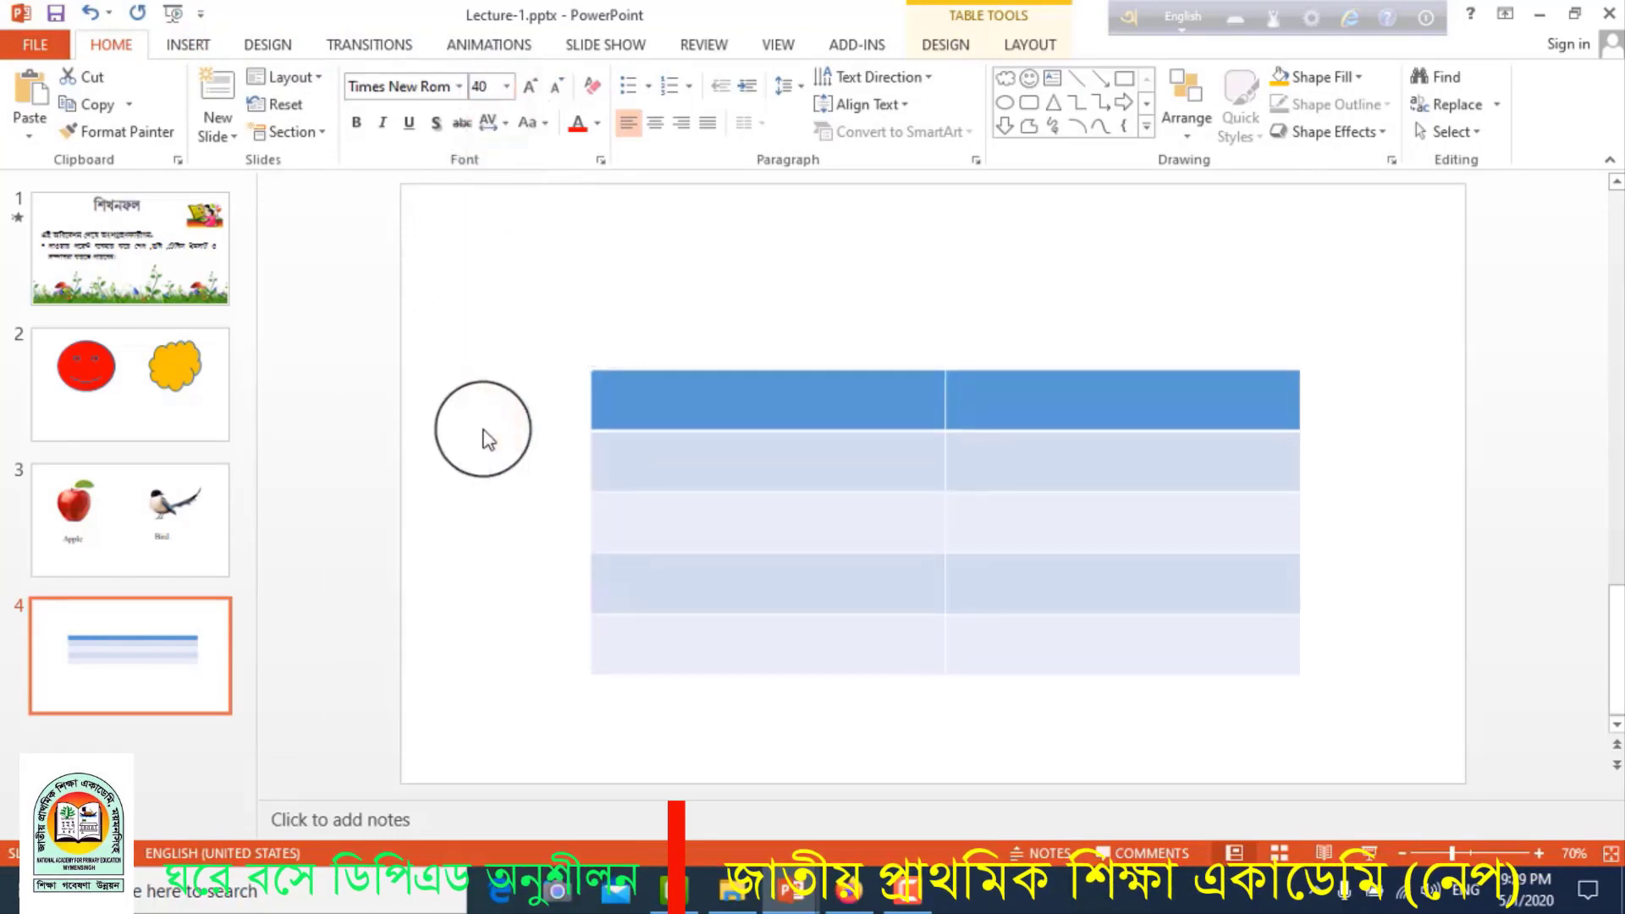
- Enter headers Roll and Name and number the Roll column 1. to 4
click(645, 410)
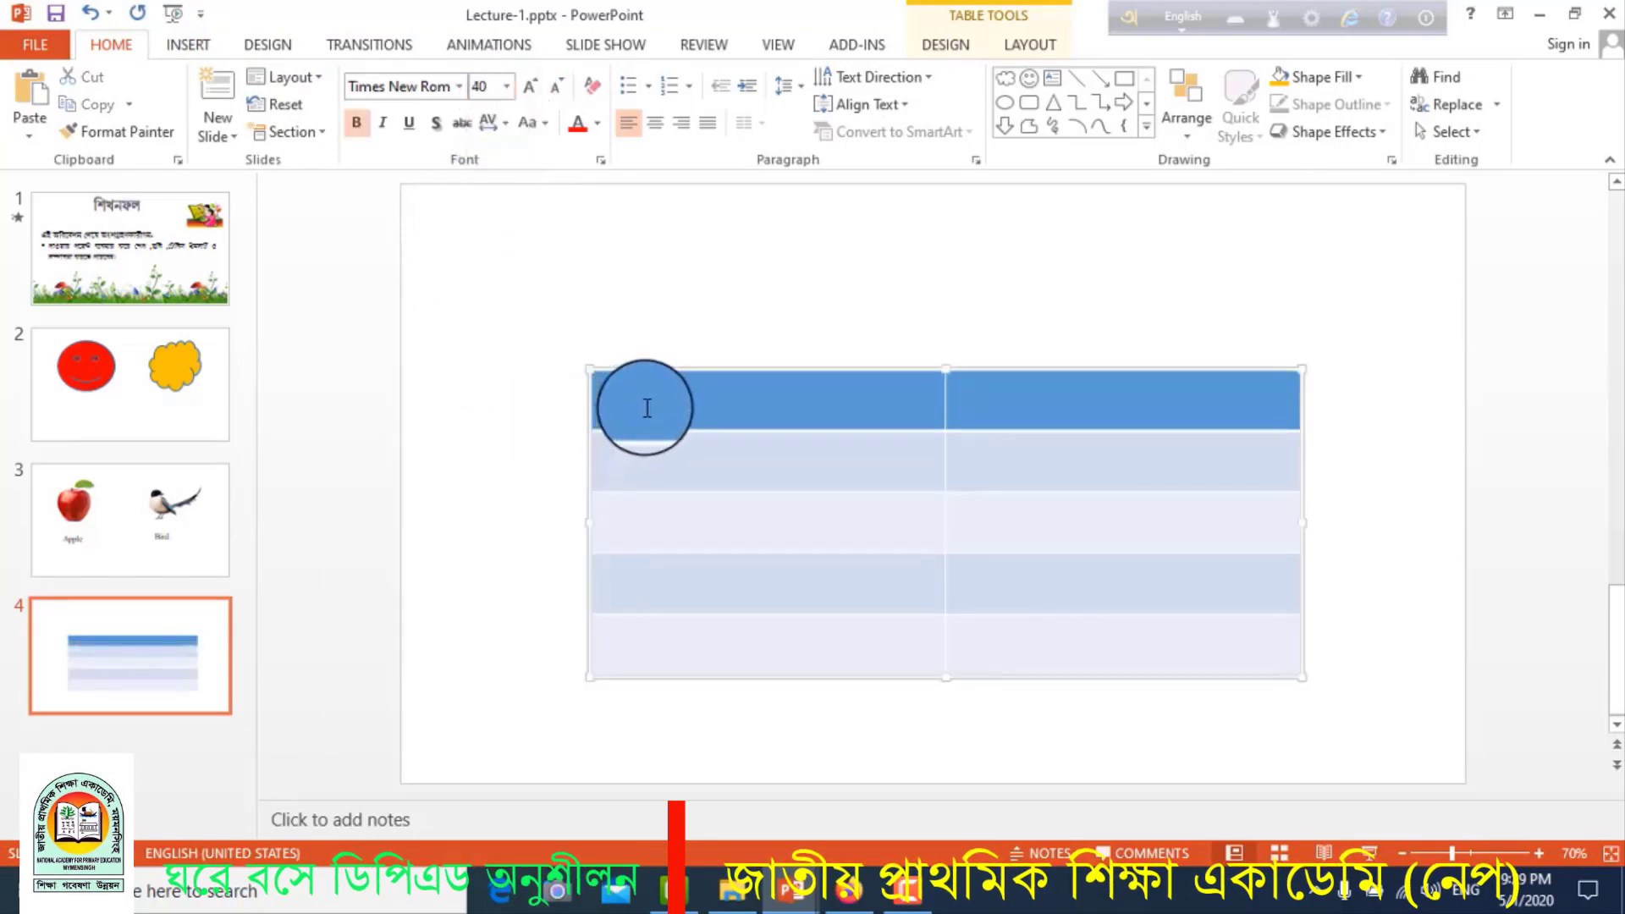
text(K)
text(oll)
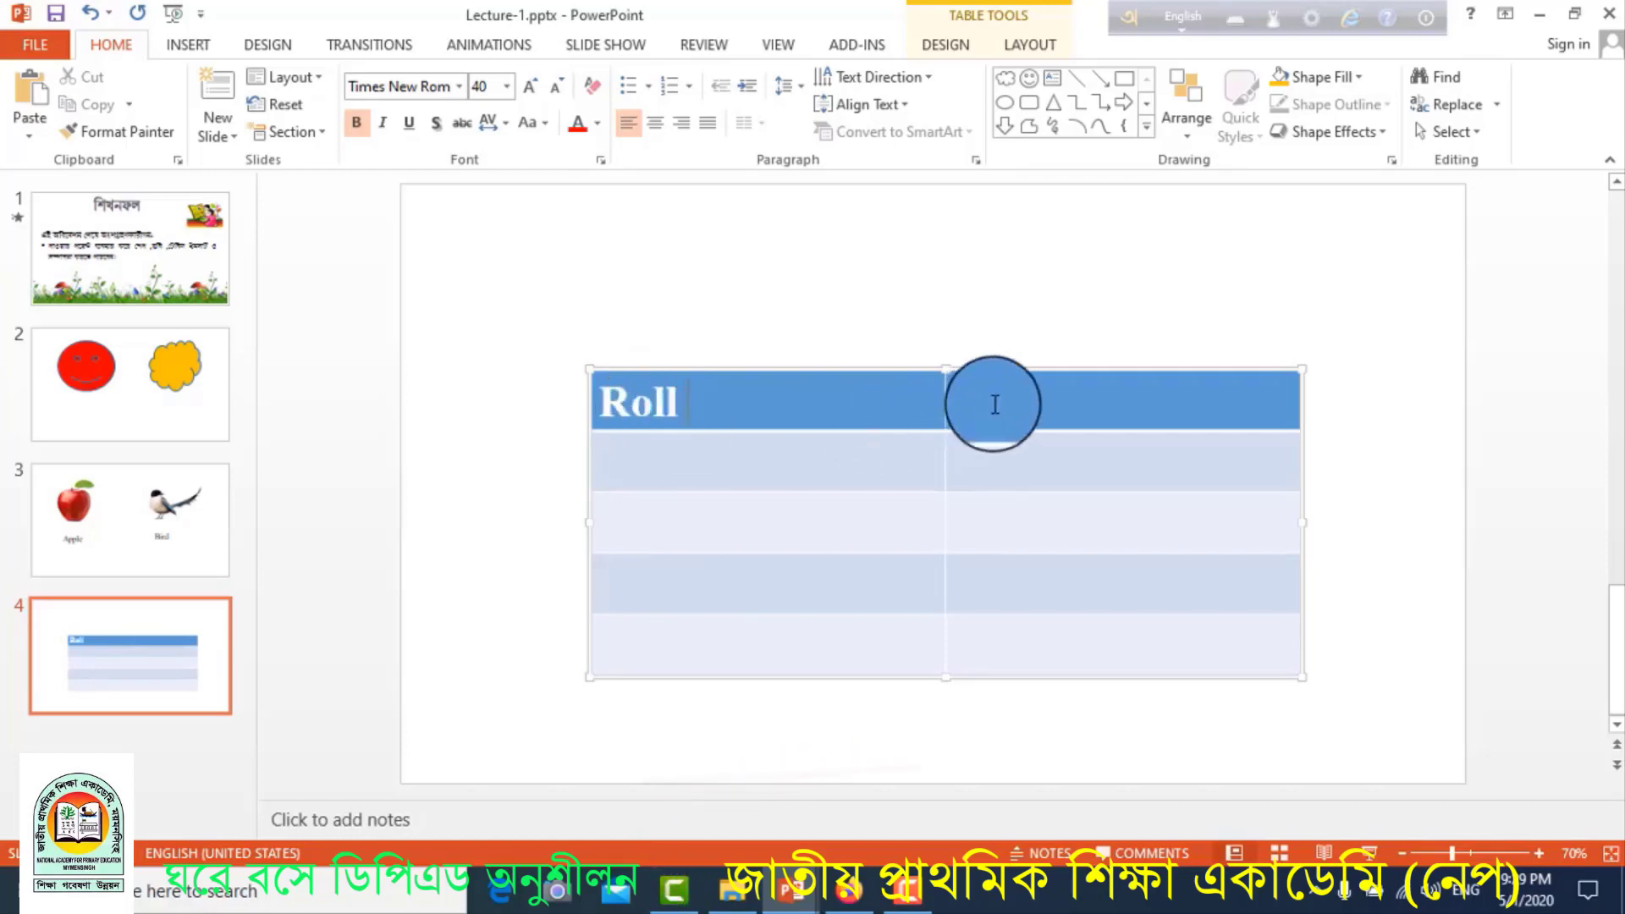
click(995, 404)
text(Name)
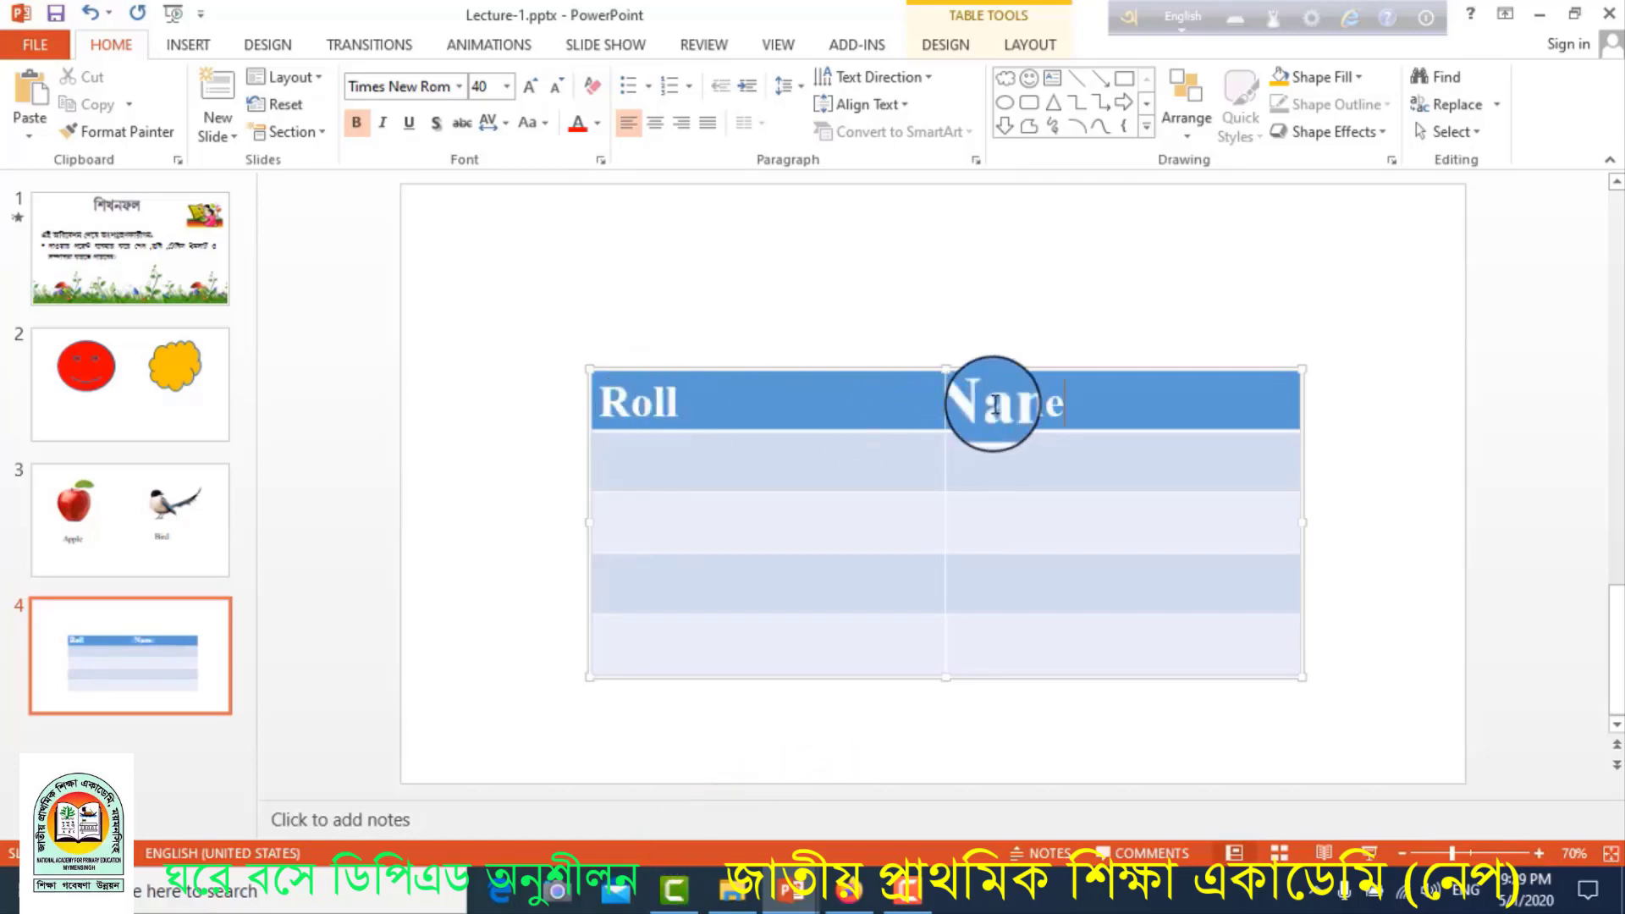
click(746, 461)
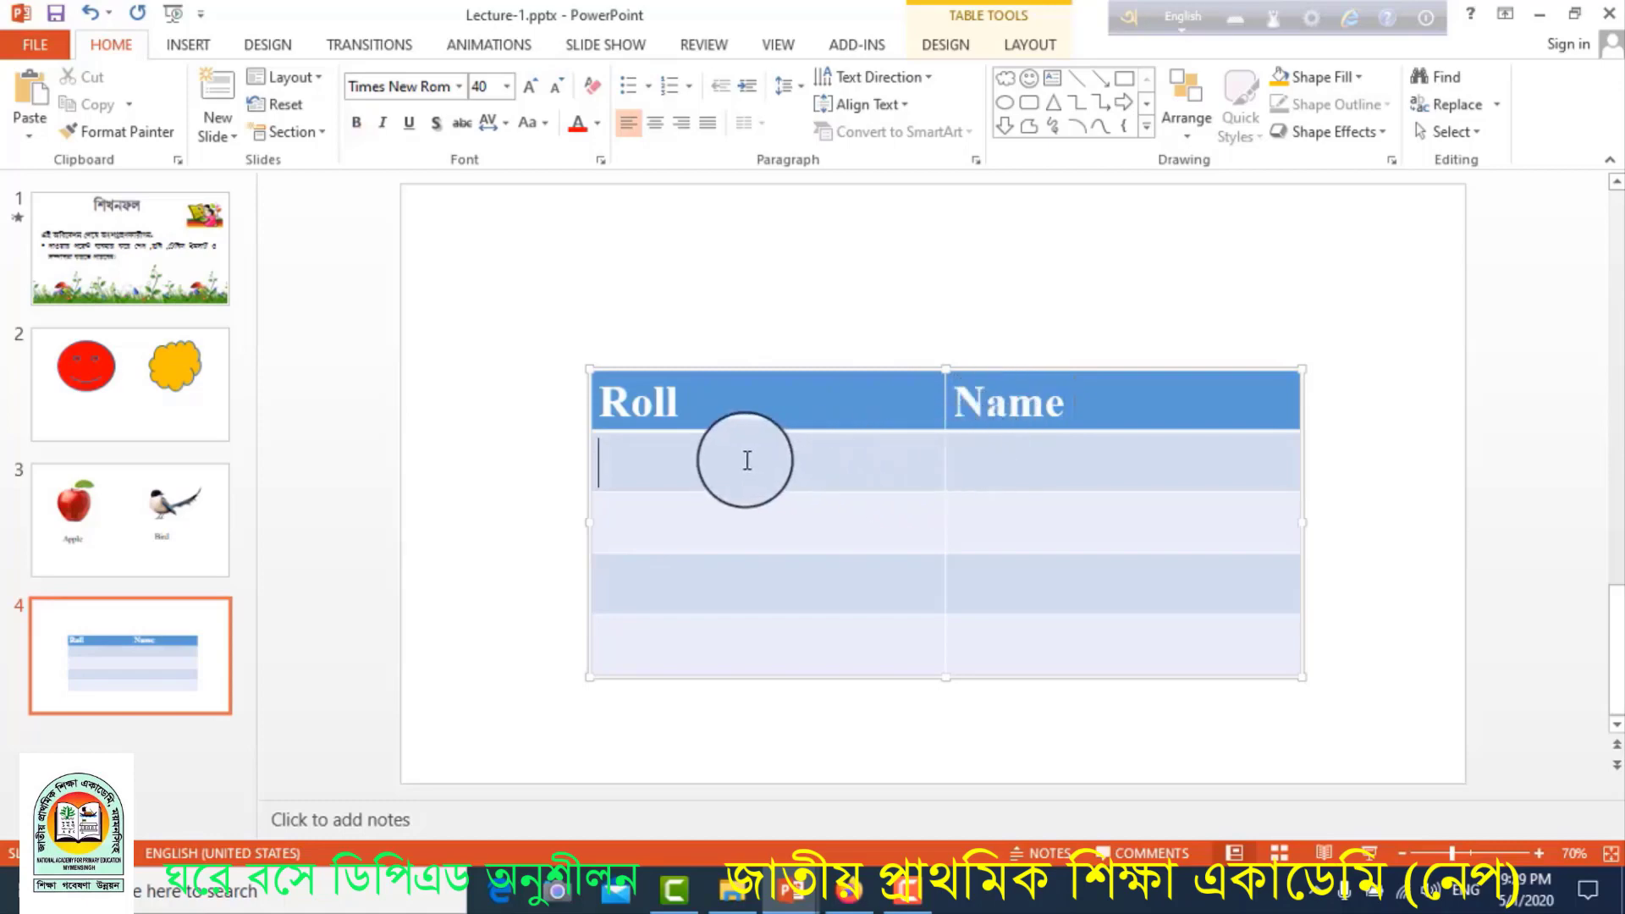
text(1.)
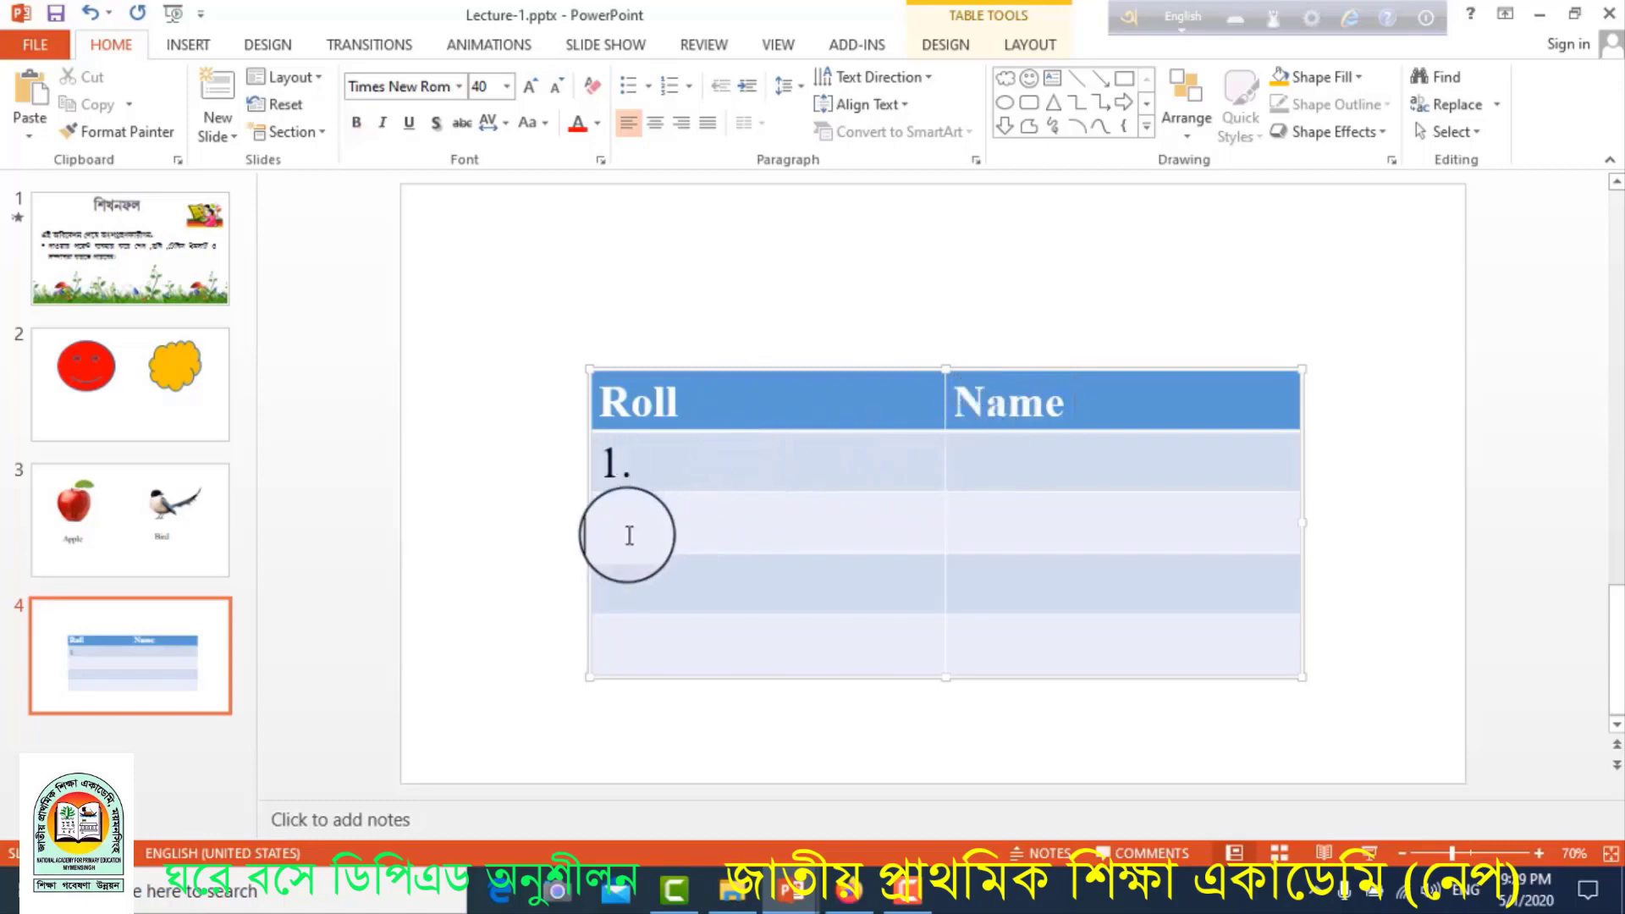
text(2.)
click(616, 566)
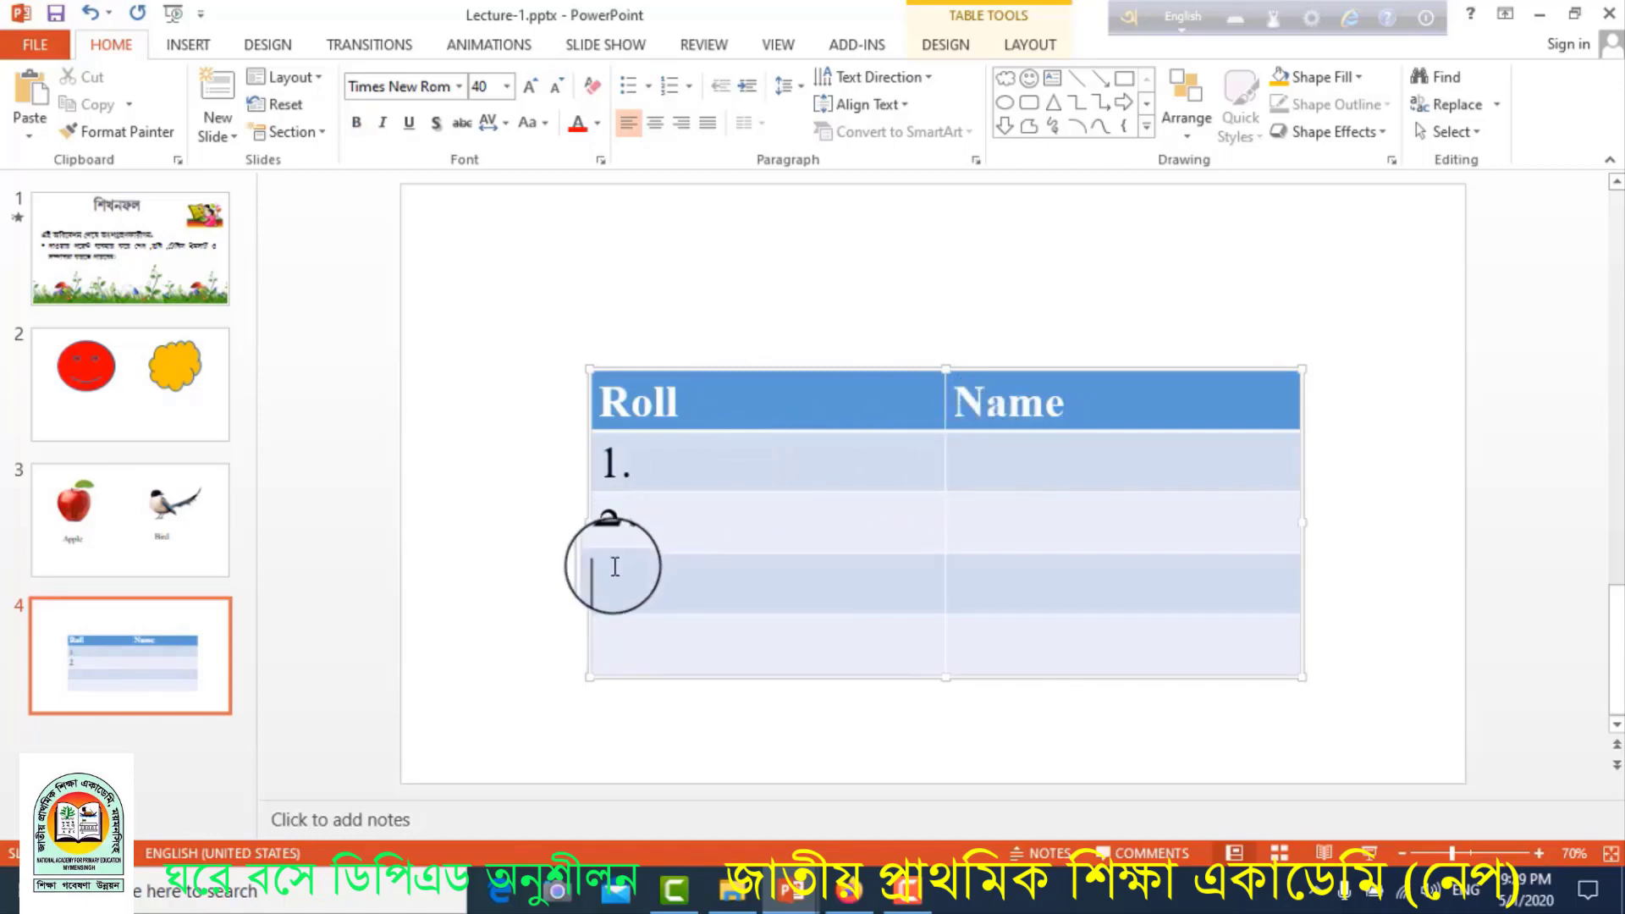
text(3.)
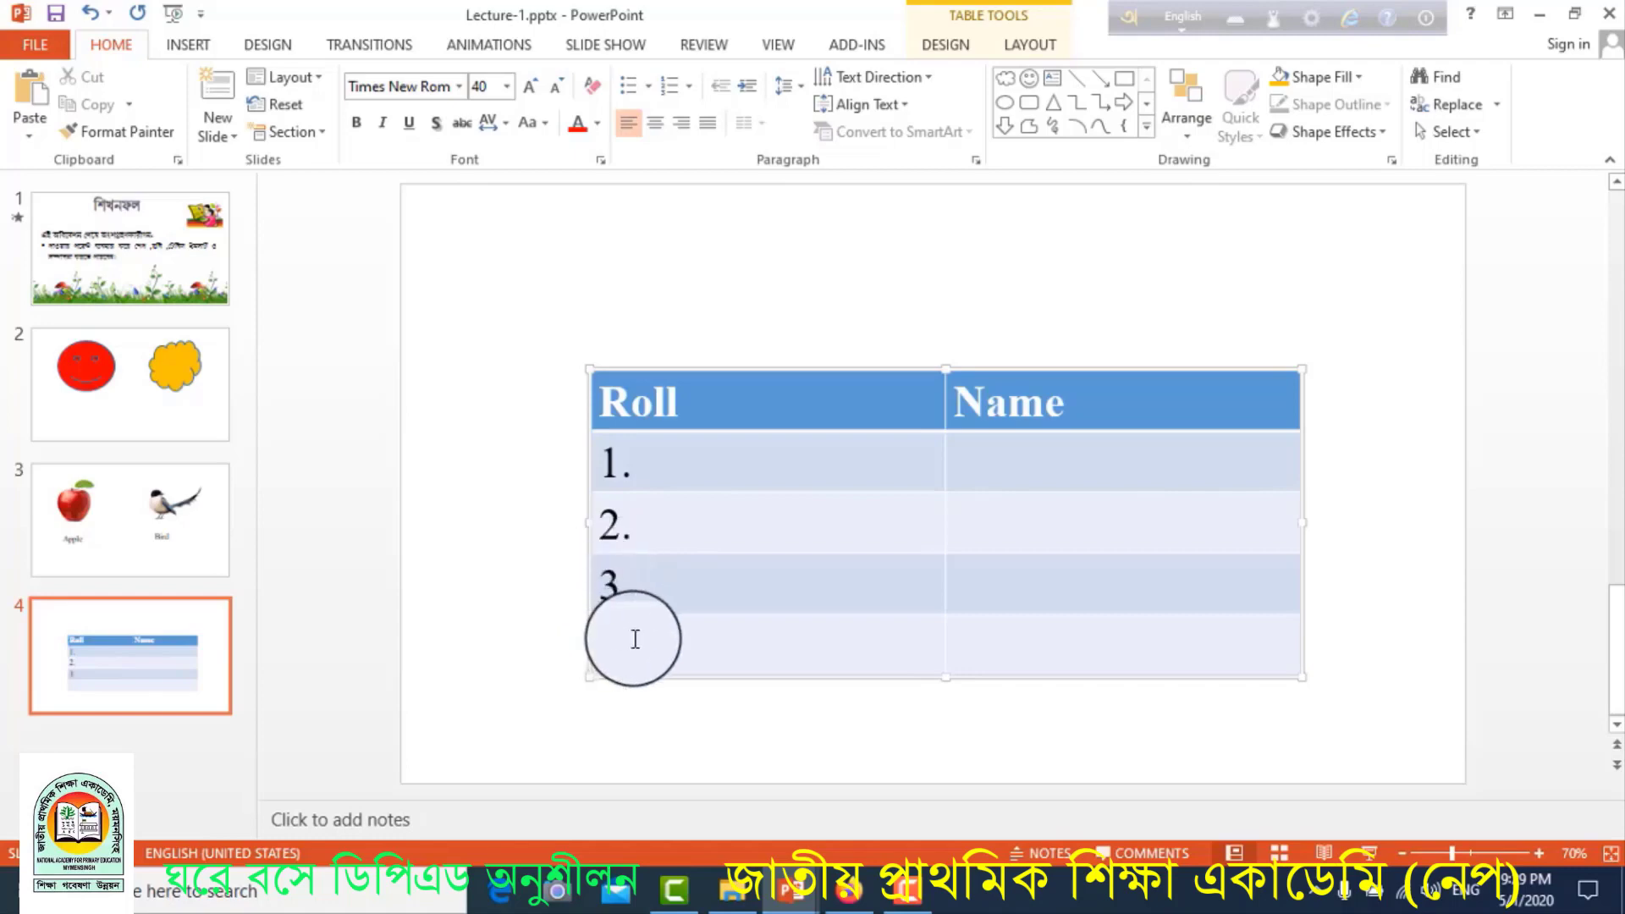
click(635, 640)
text(4.)
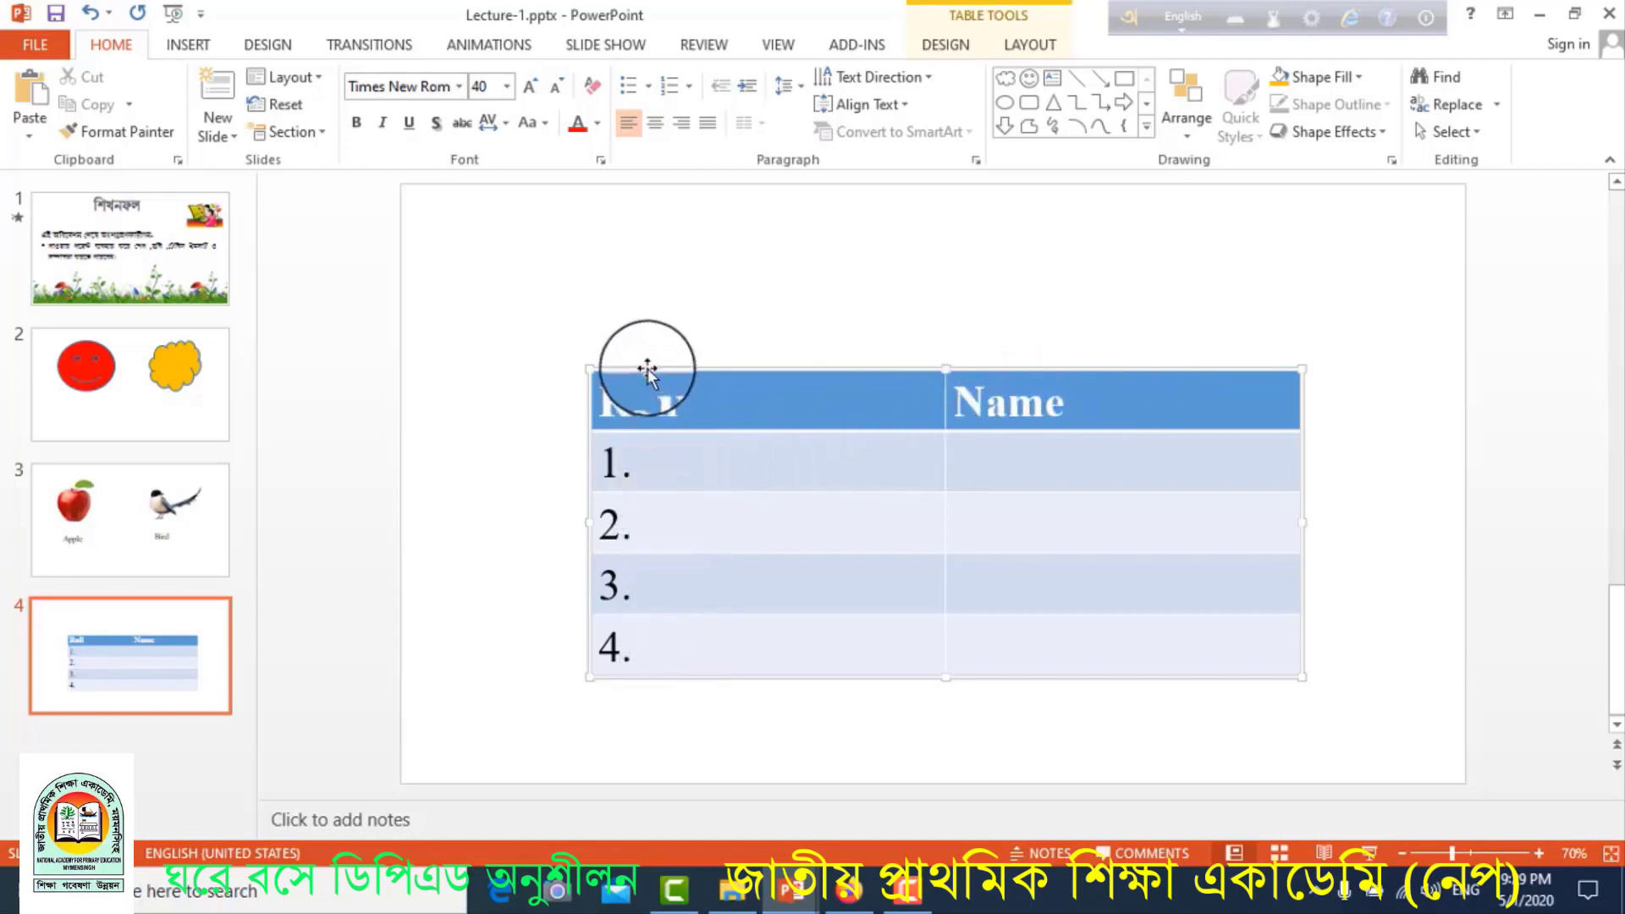
- Nudge the table up-left and add a third column headed Remark right of Name
drag(640, 360, 586, 319)
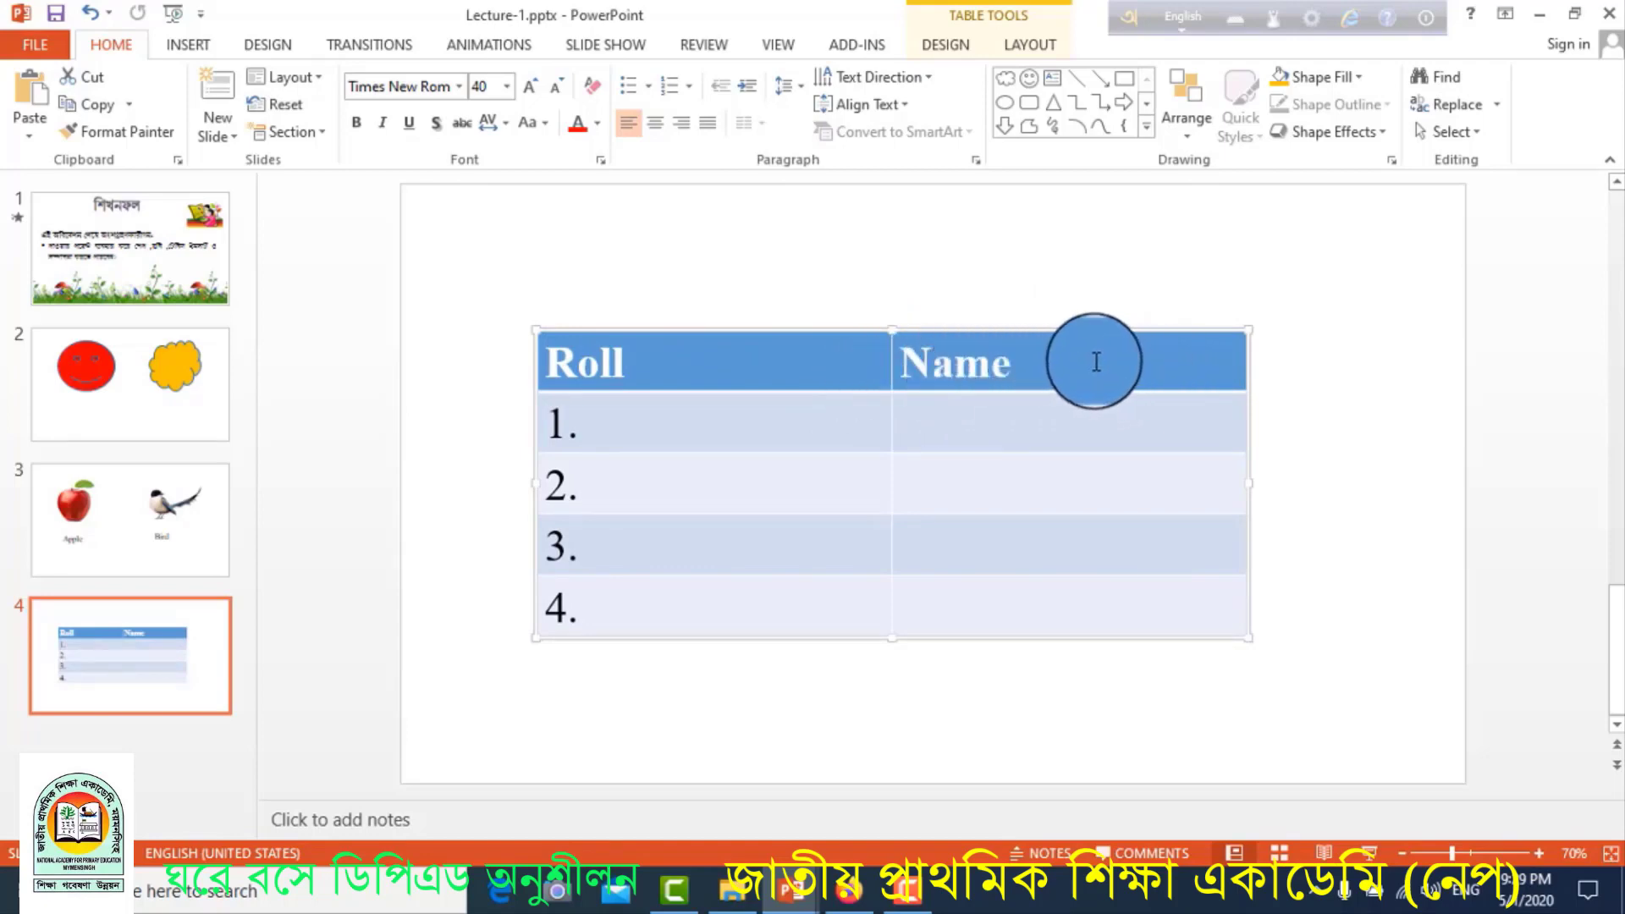
click(1194, 354)
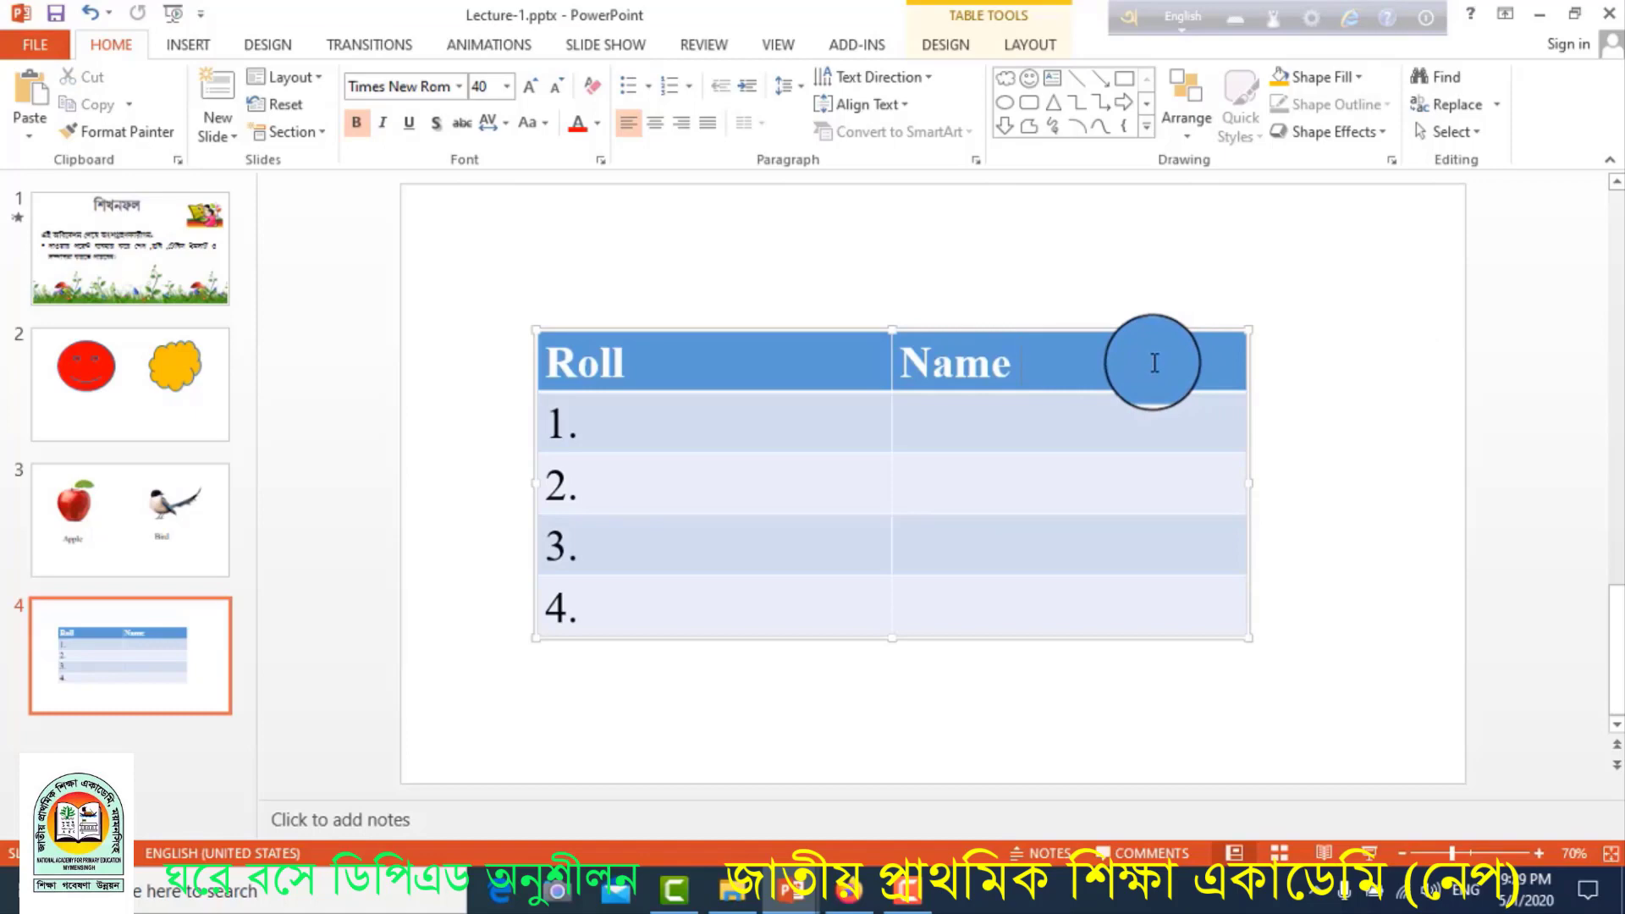
right_click(1154, 363)
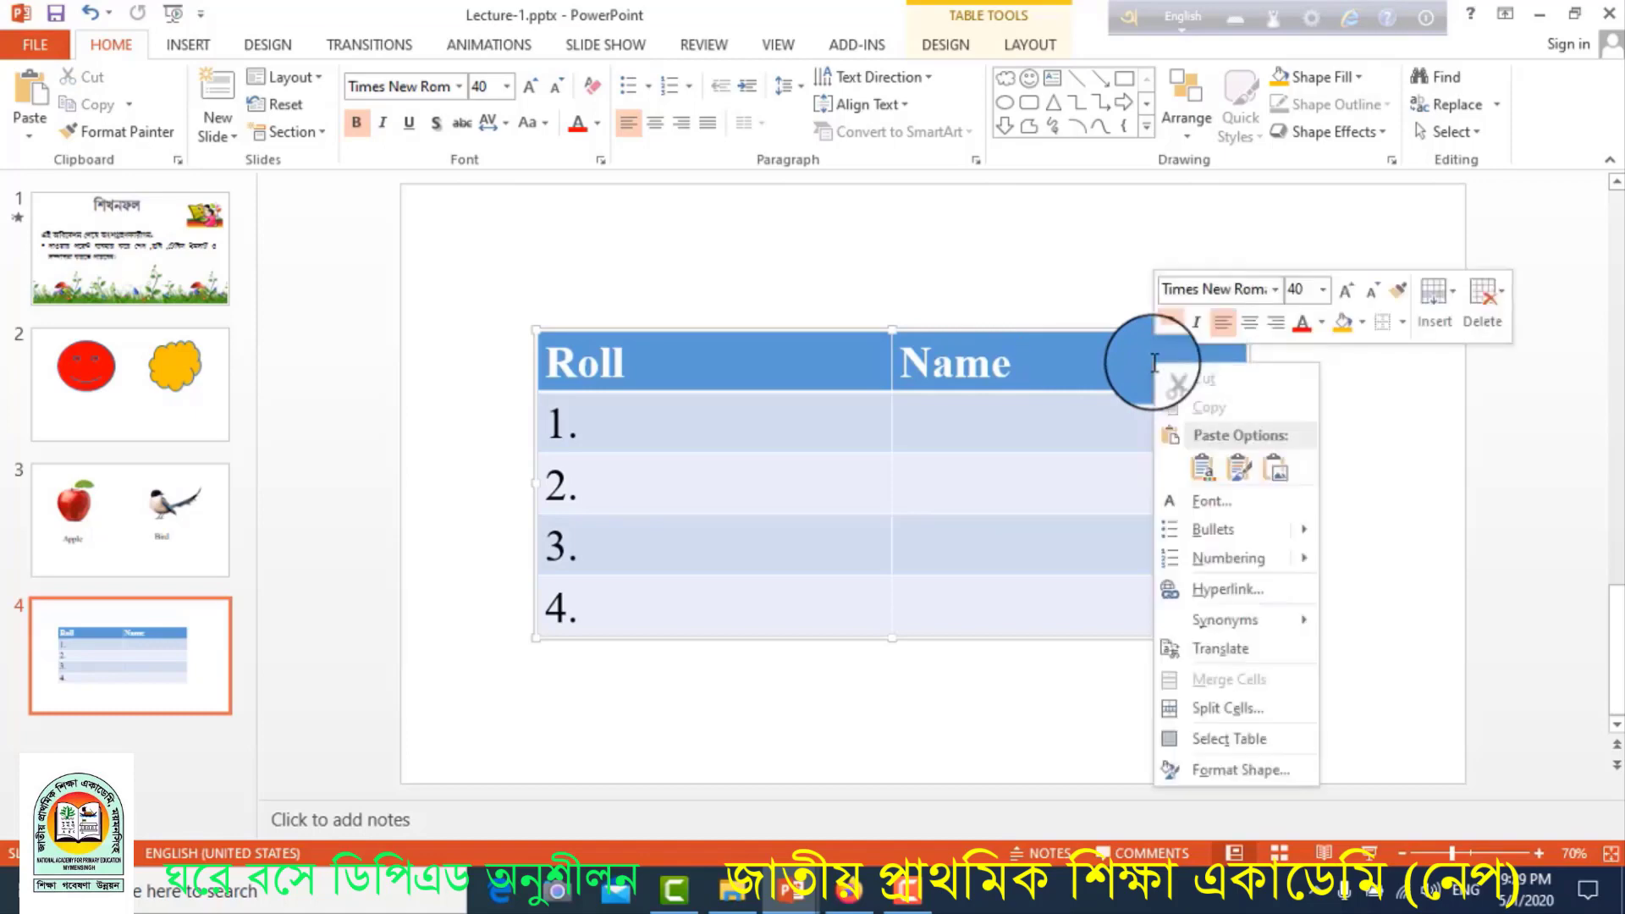
click(1436, 308)
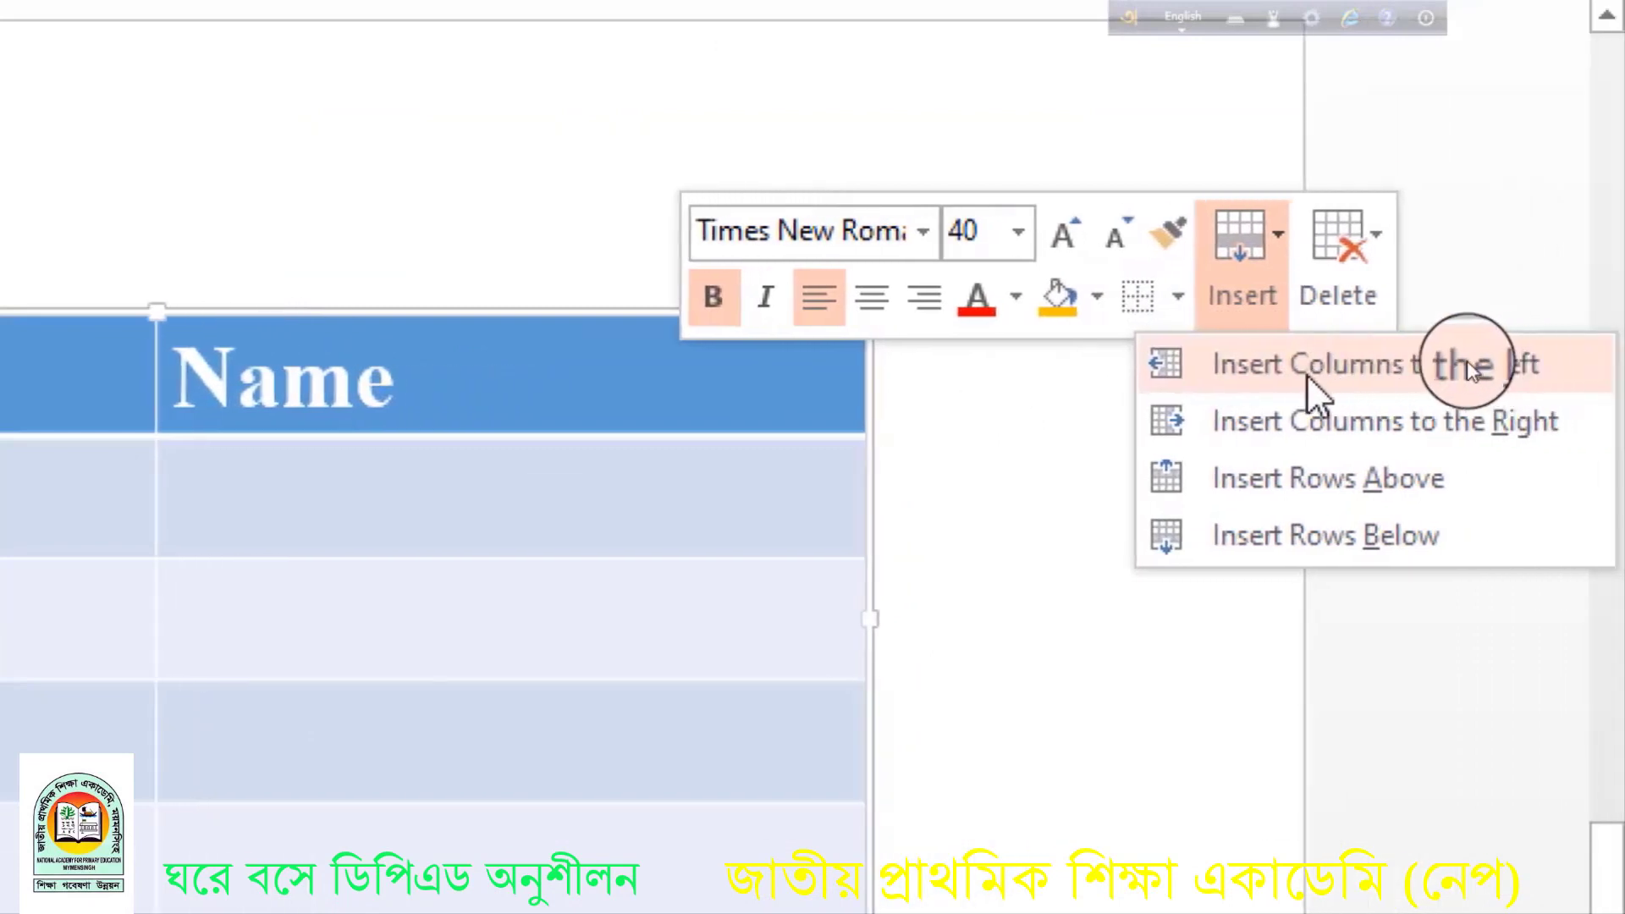
click(1478, 416)
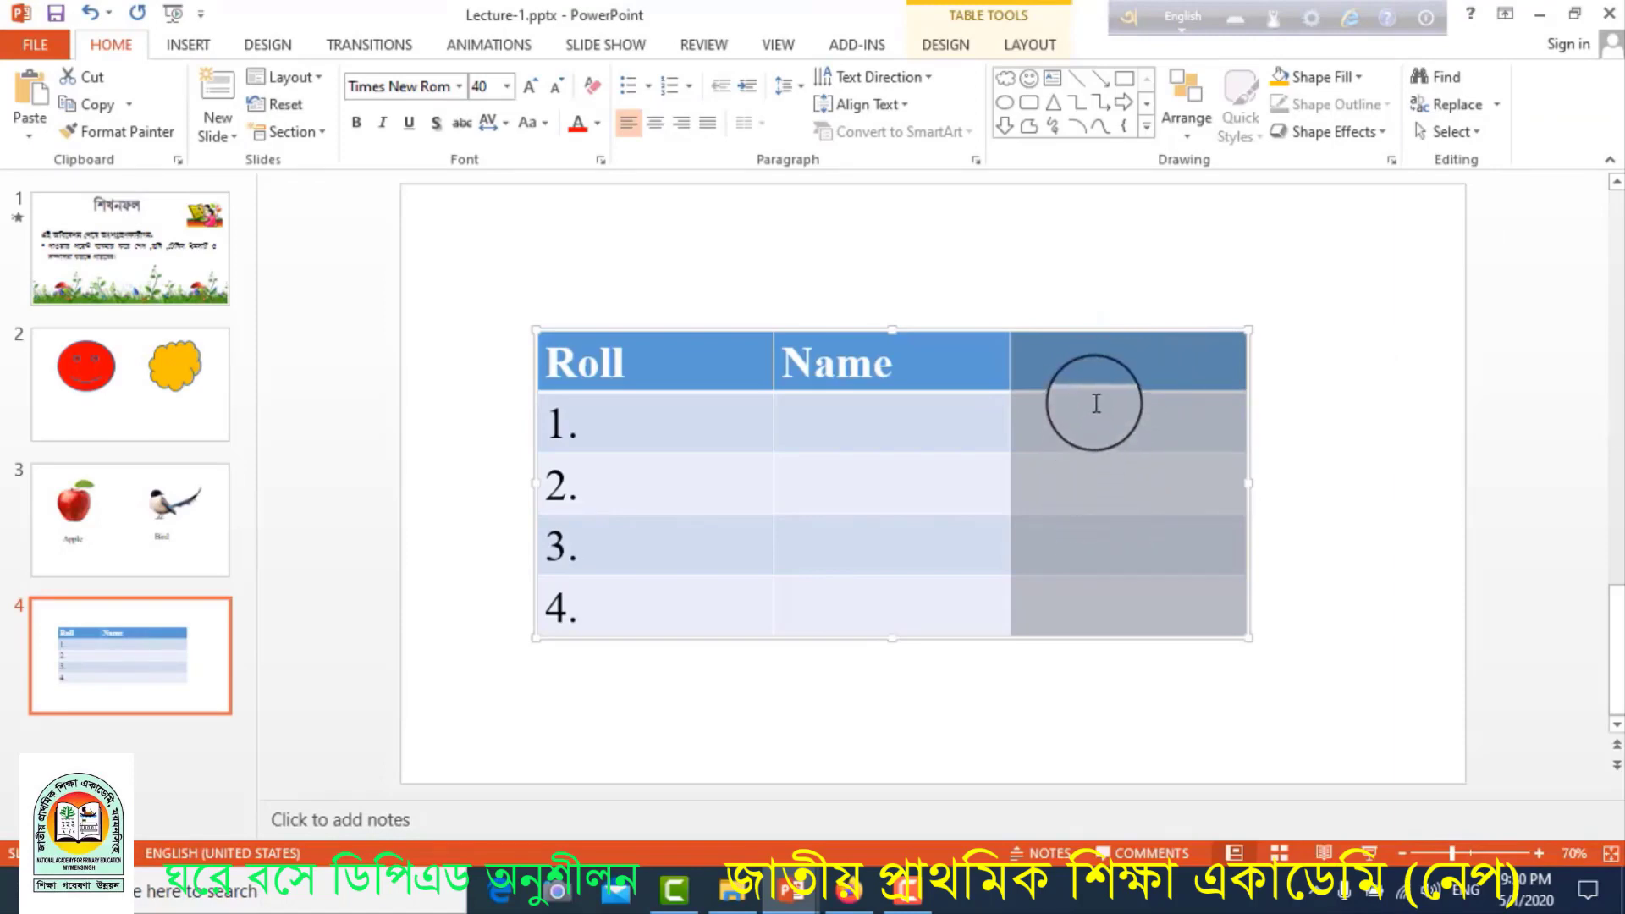
click(1096, 369)
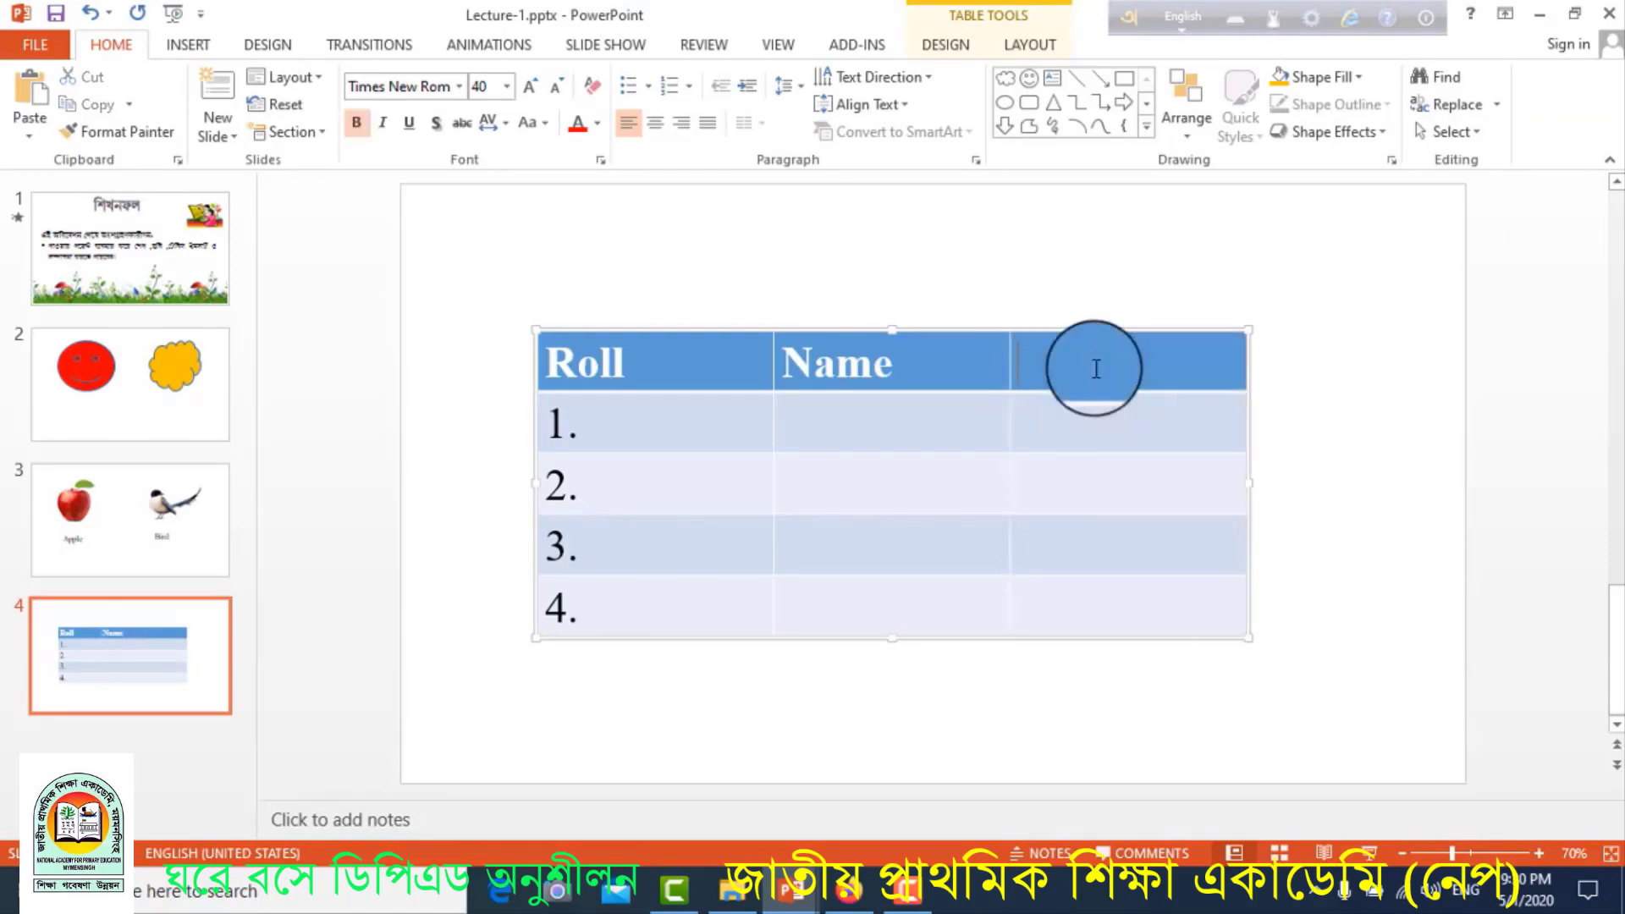
text(Remark)
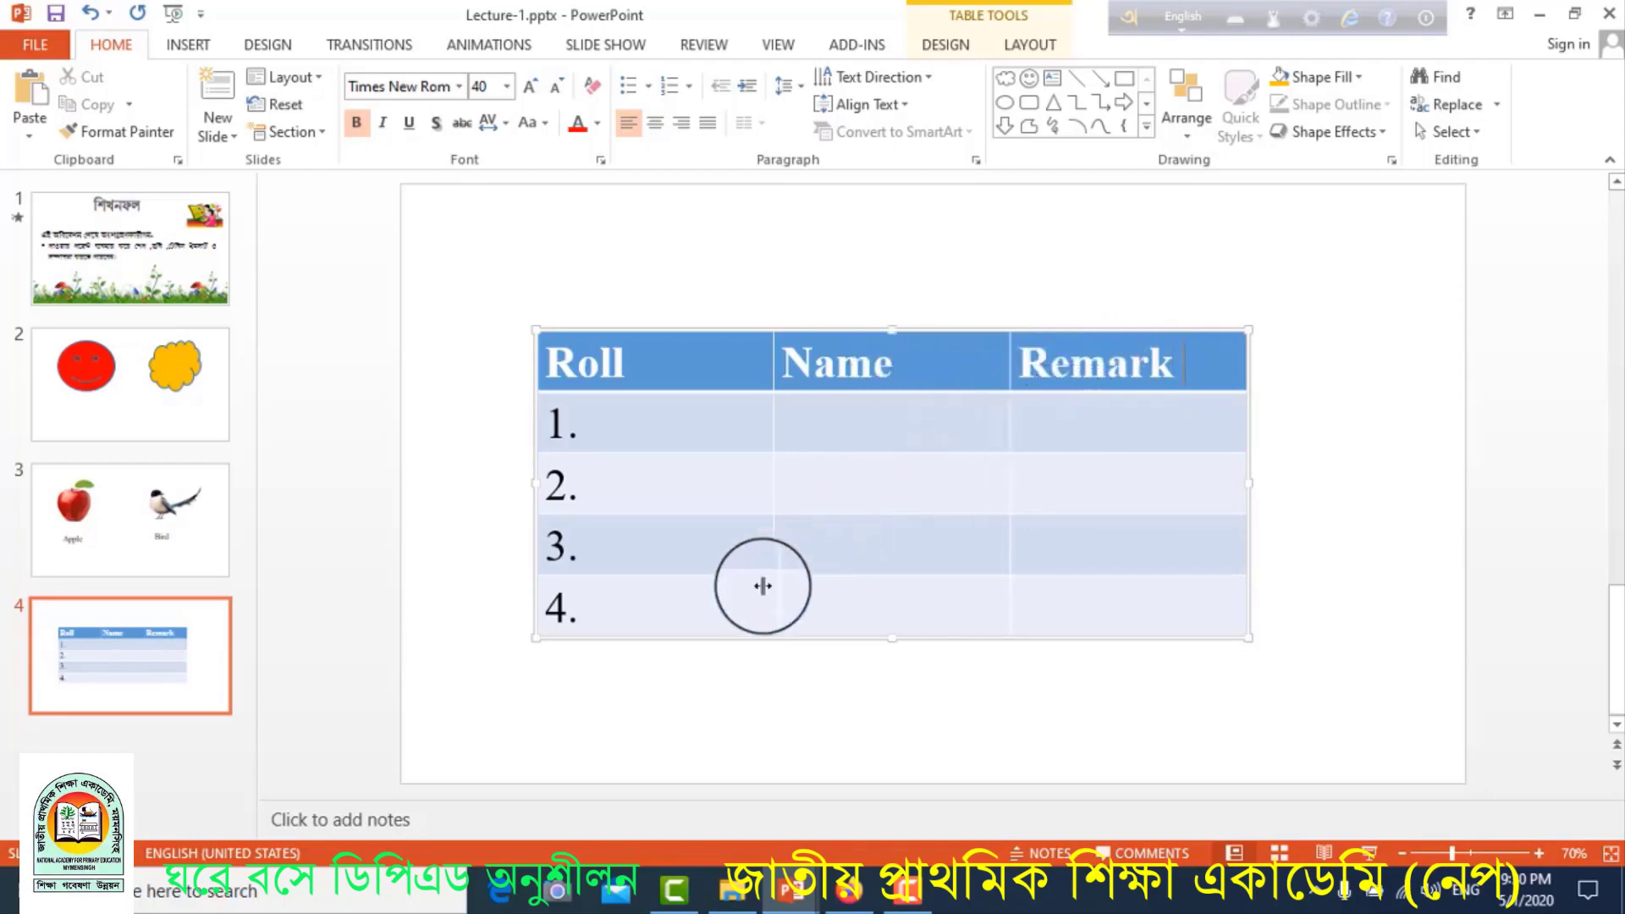
- Add four empty rows beneath row 4 across the Roll, Name and Remark columns
click(605, 621)
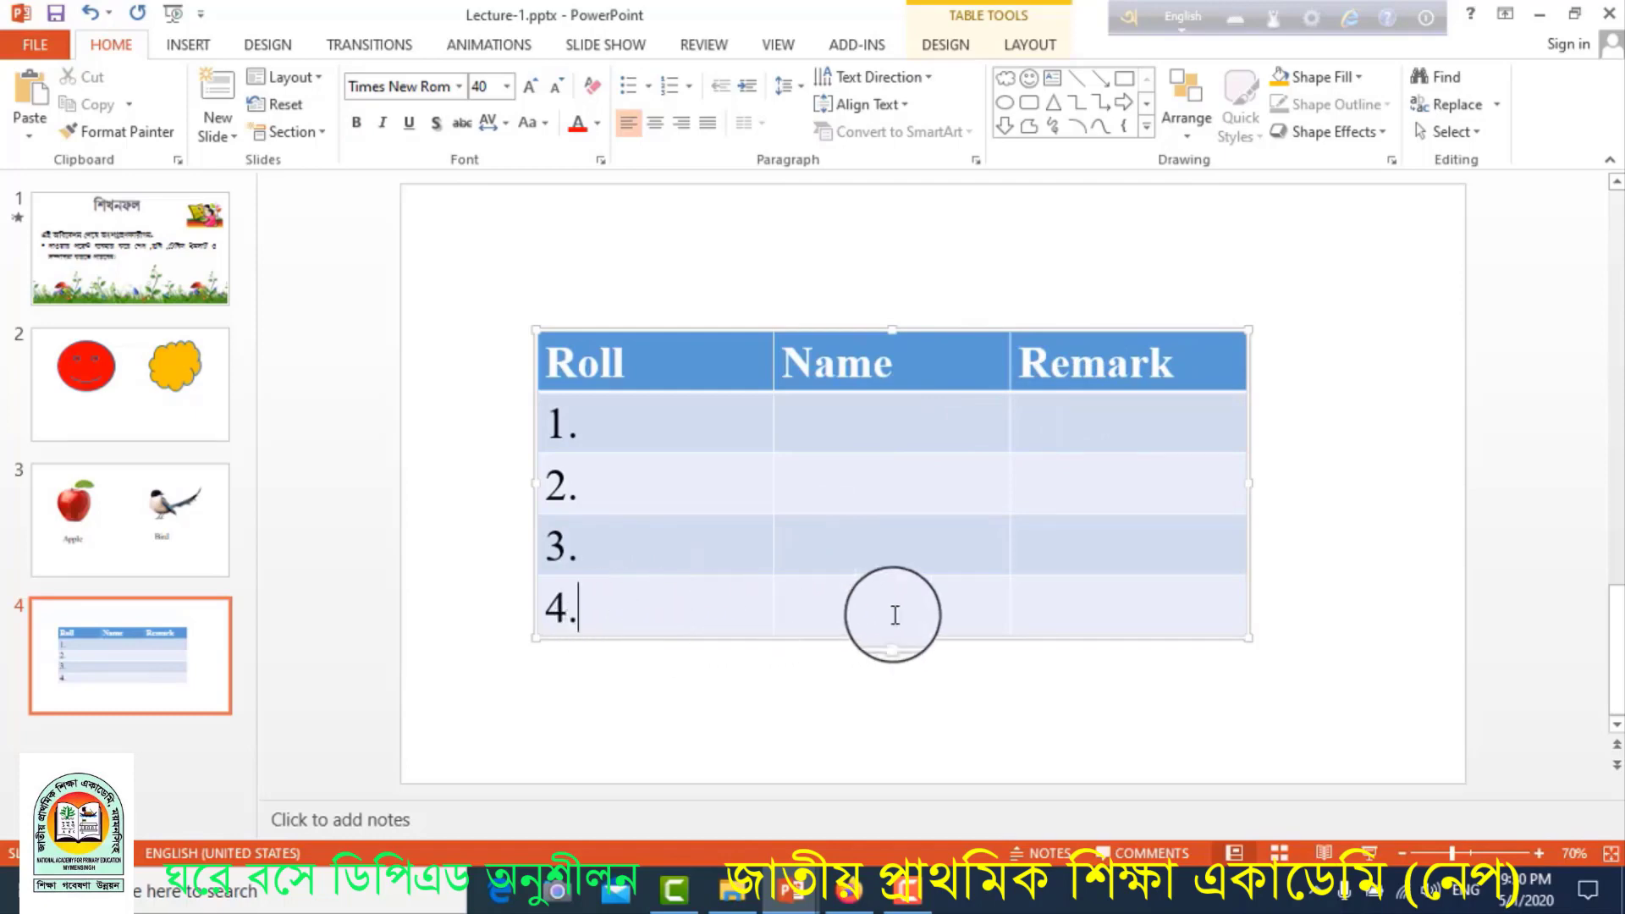
click(1077, 606)
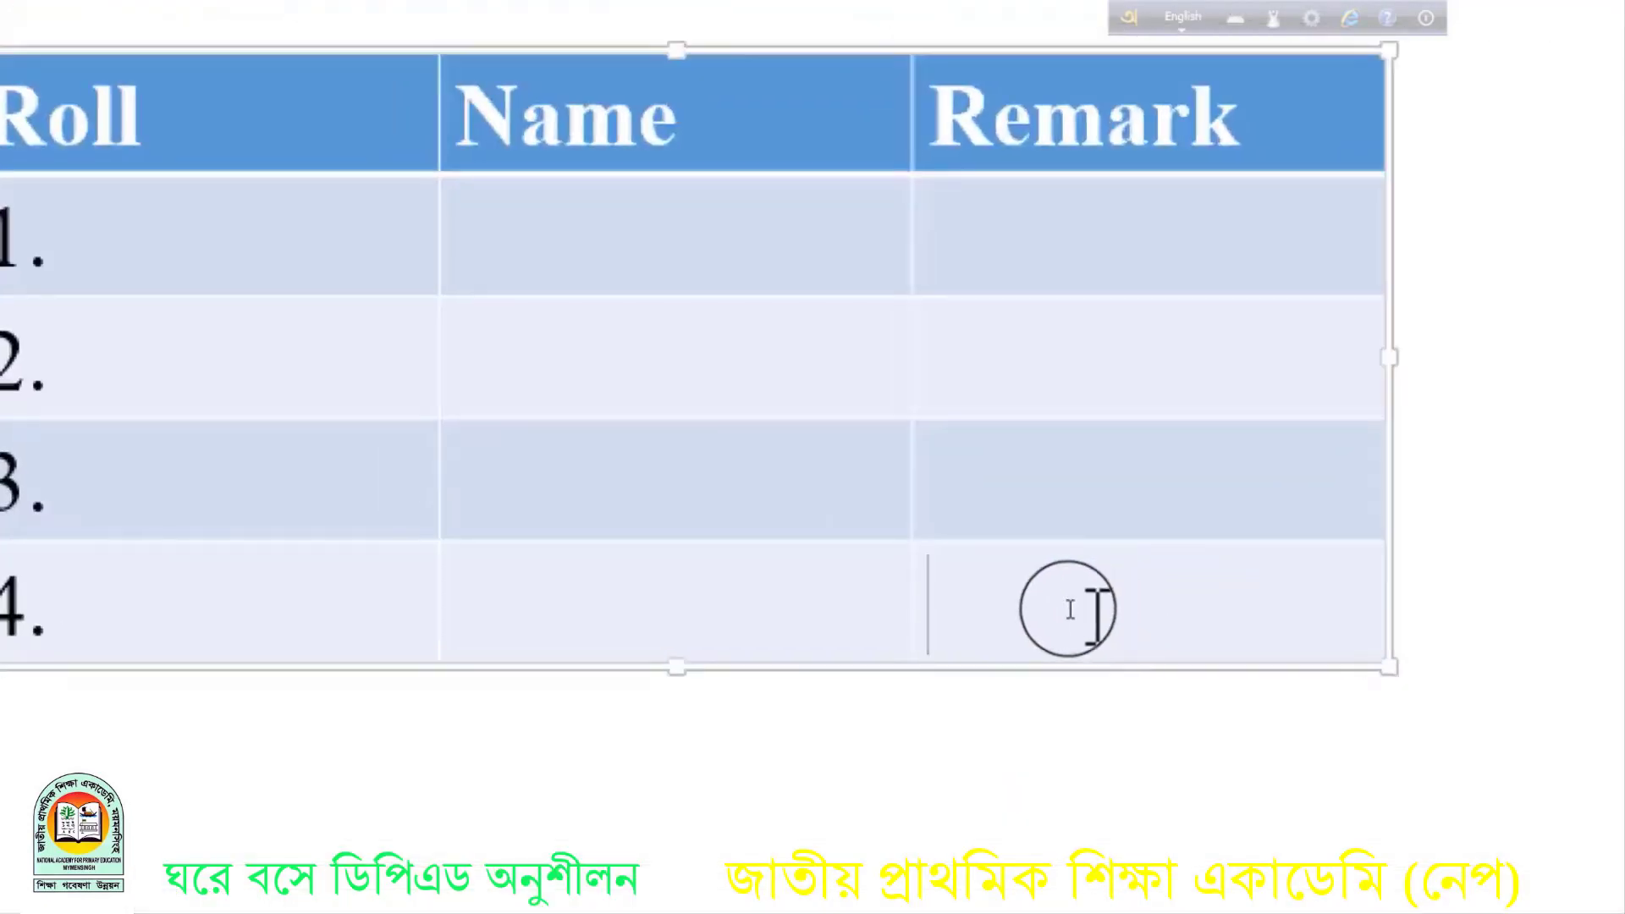
right_click(1065, 606)
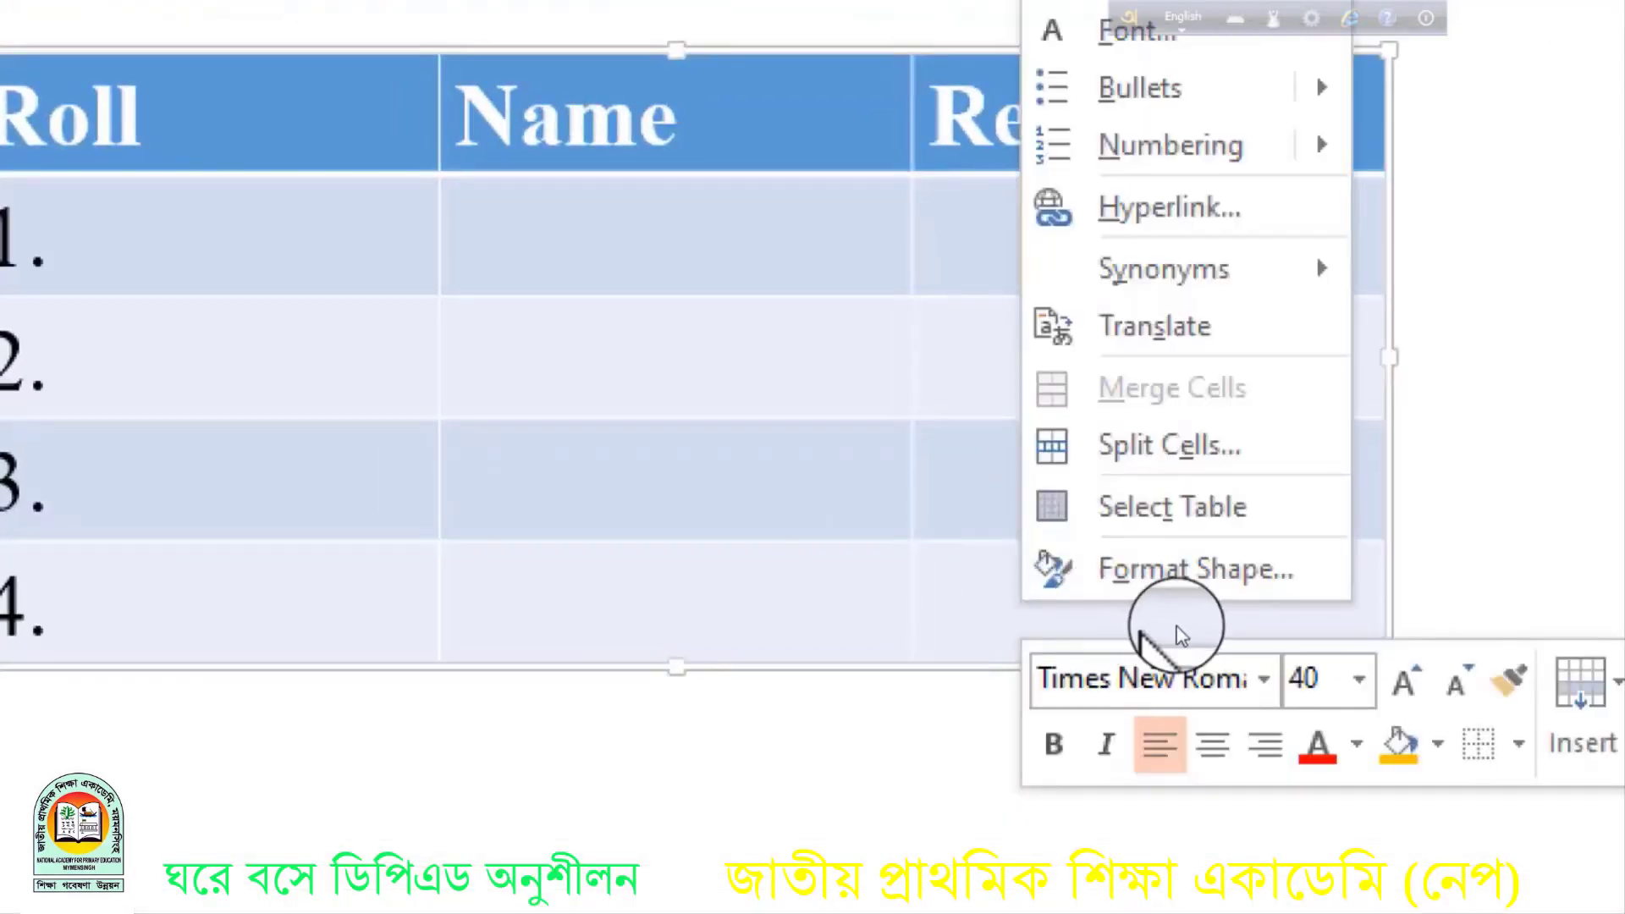
click(1278, 681)
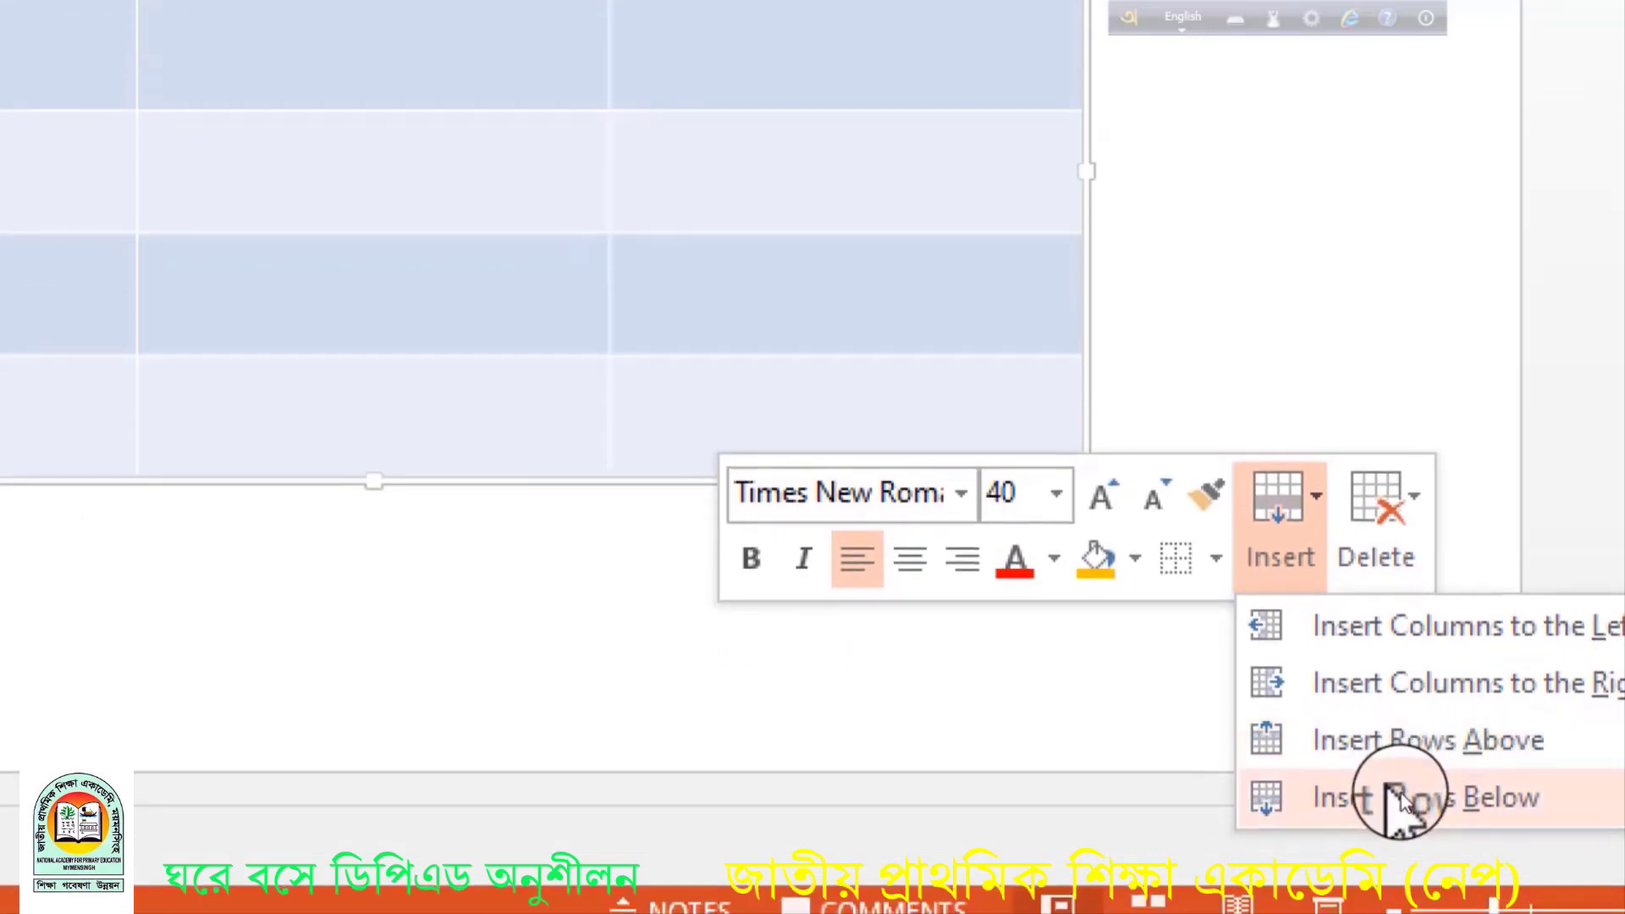
click(1401, 800)
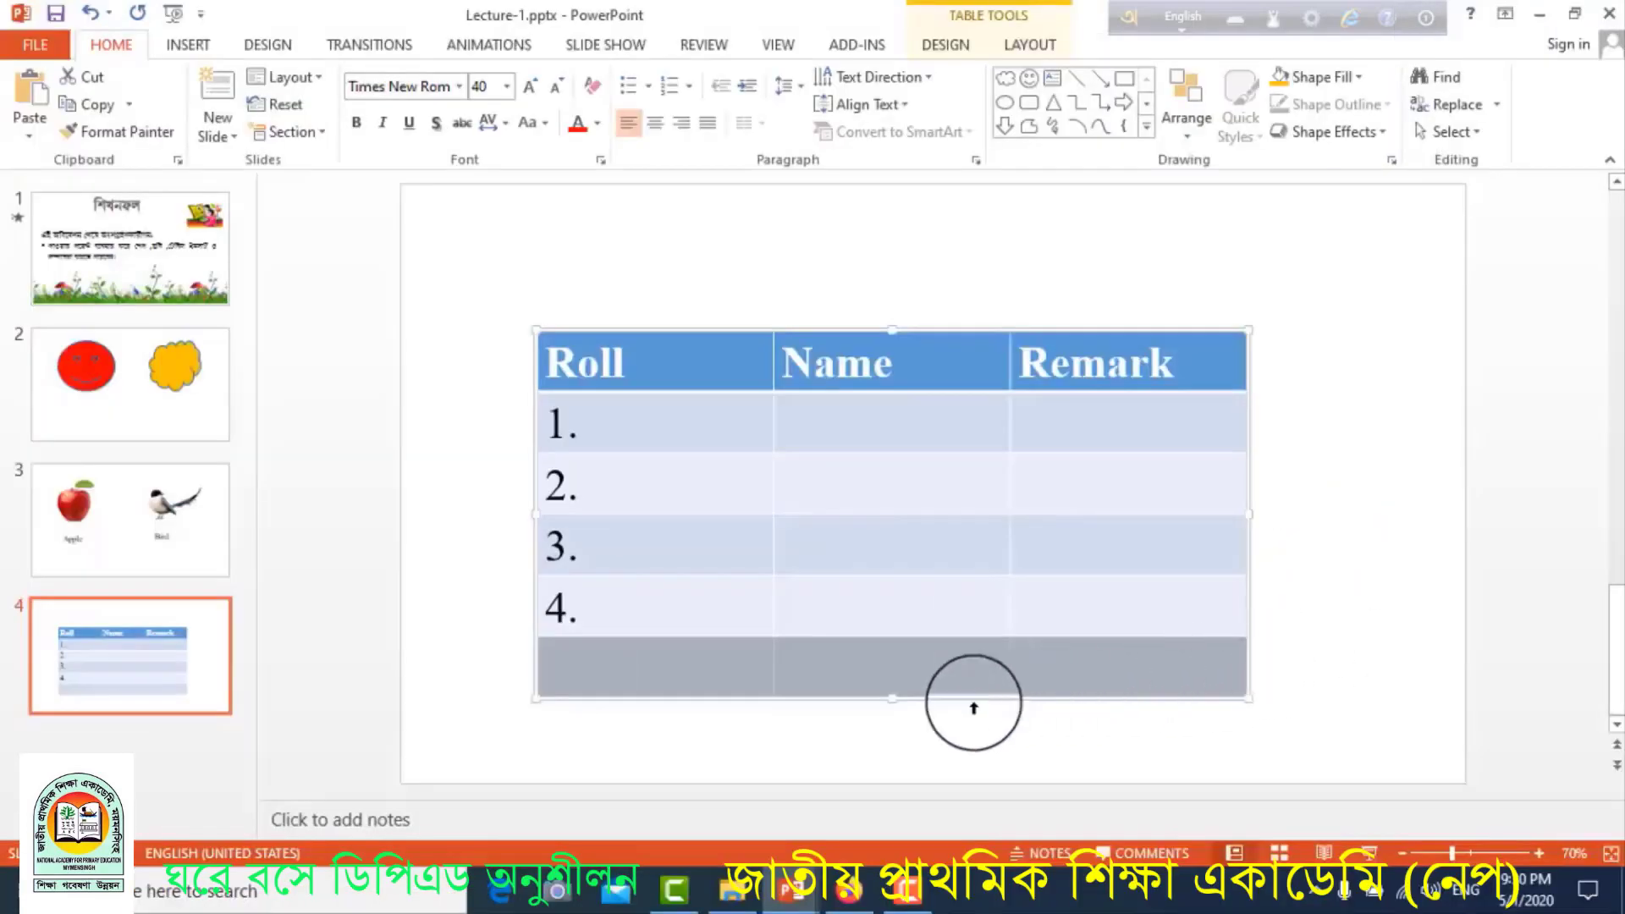
click(719, 677)
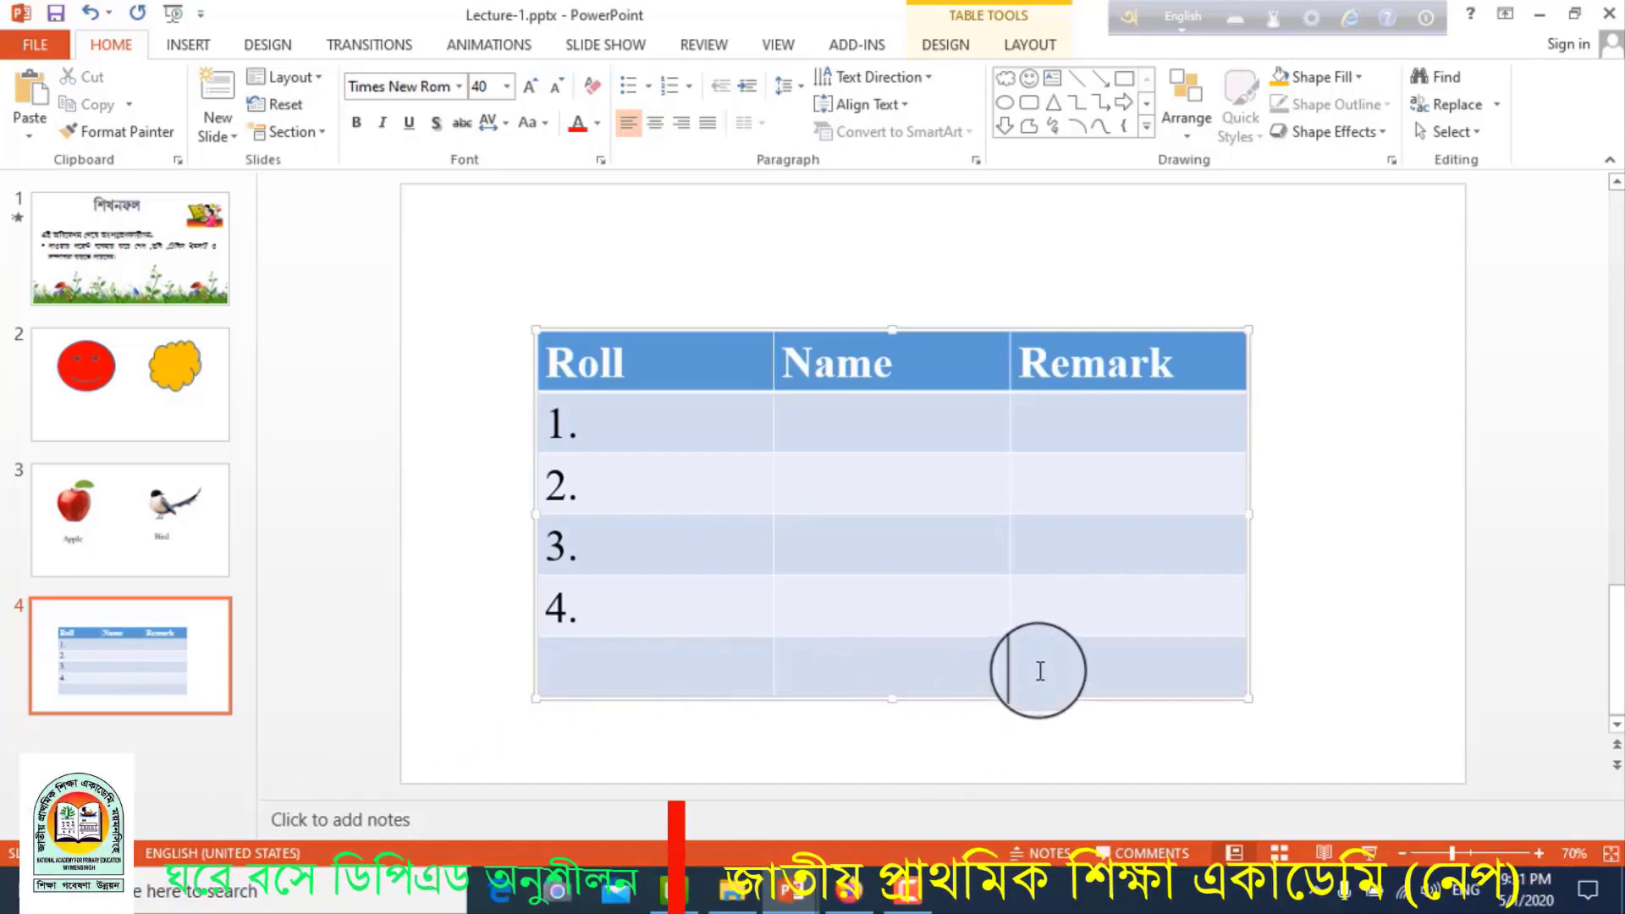
key(Tab)
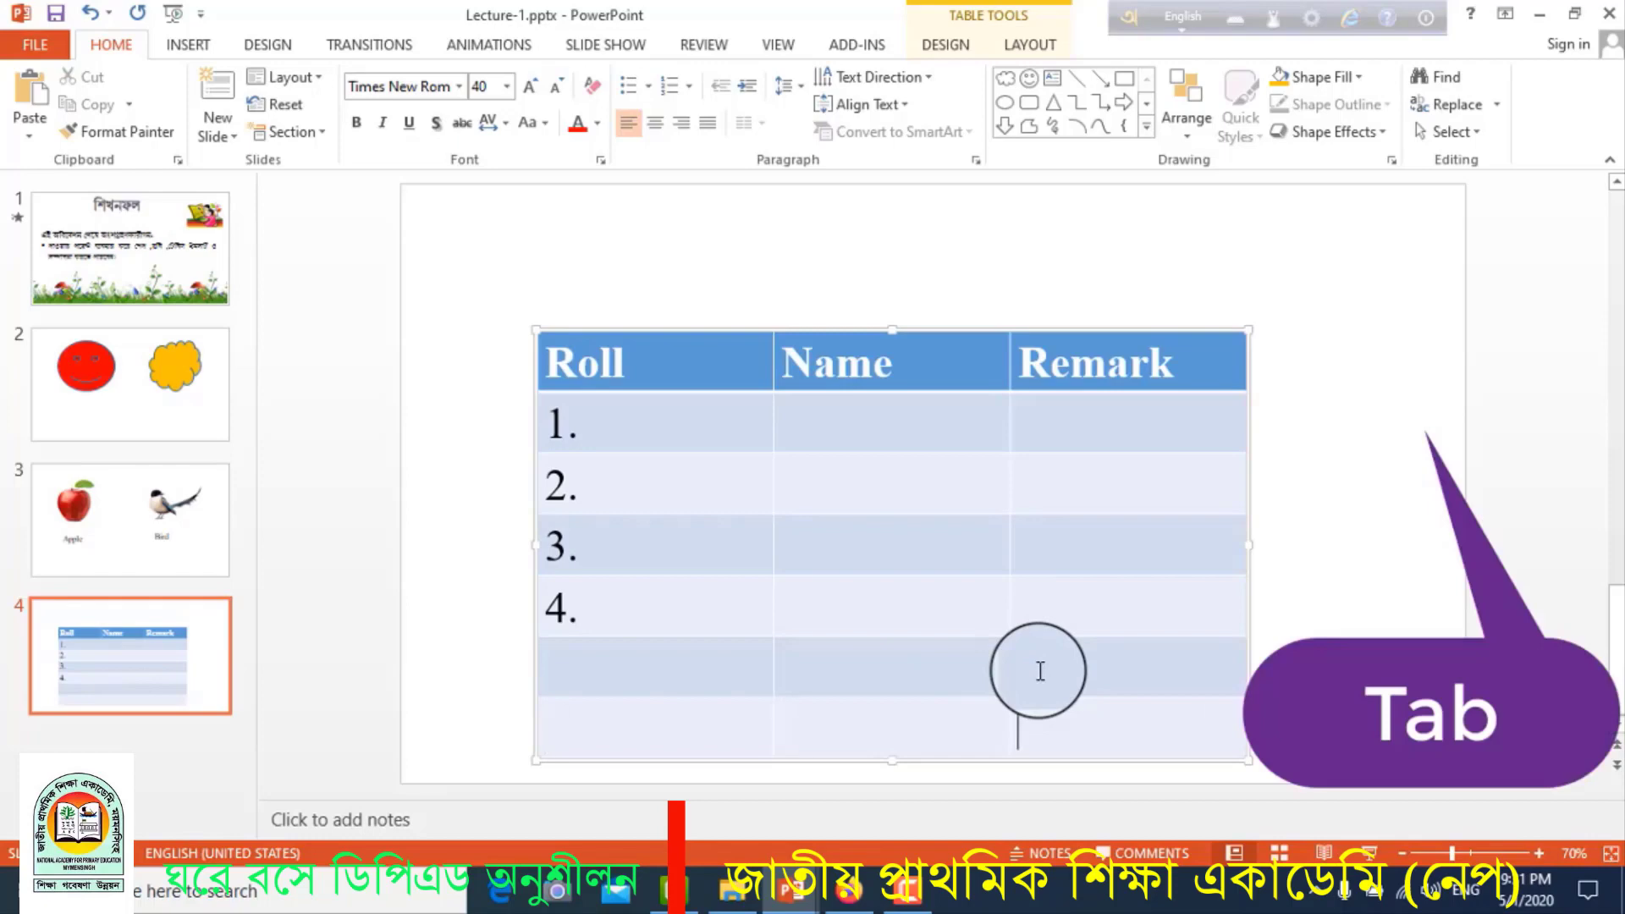
key(Tab)
key(Tab)
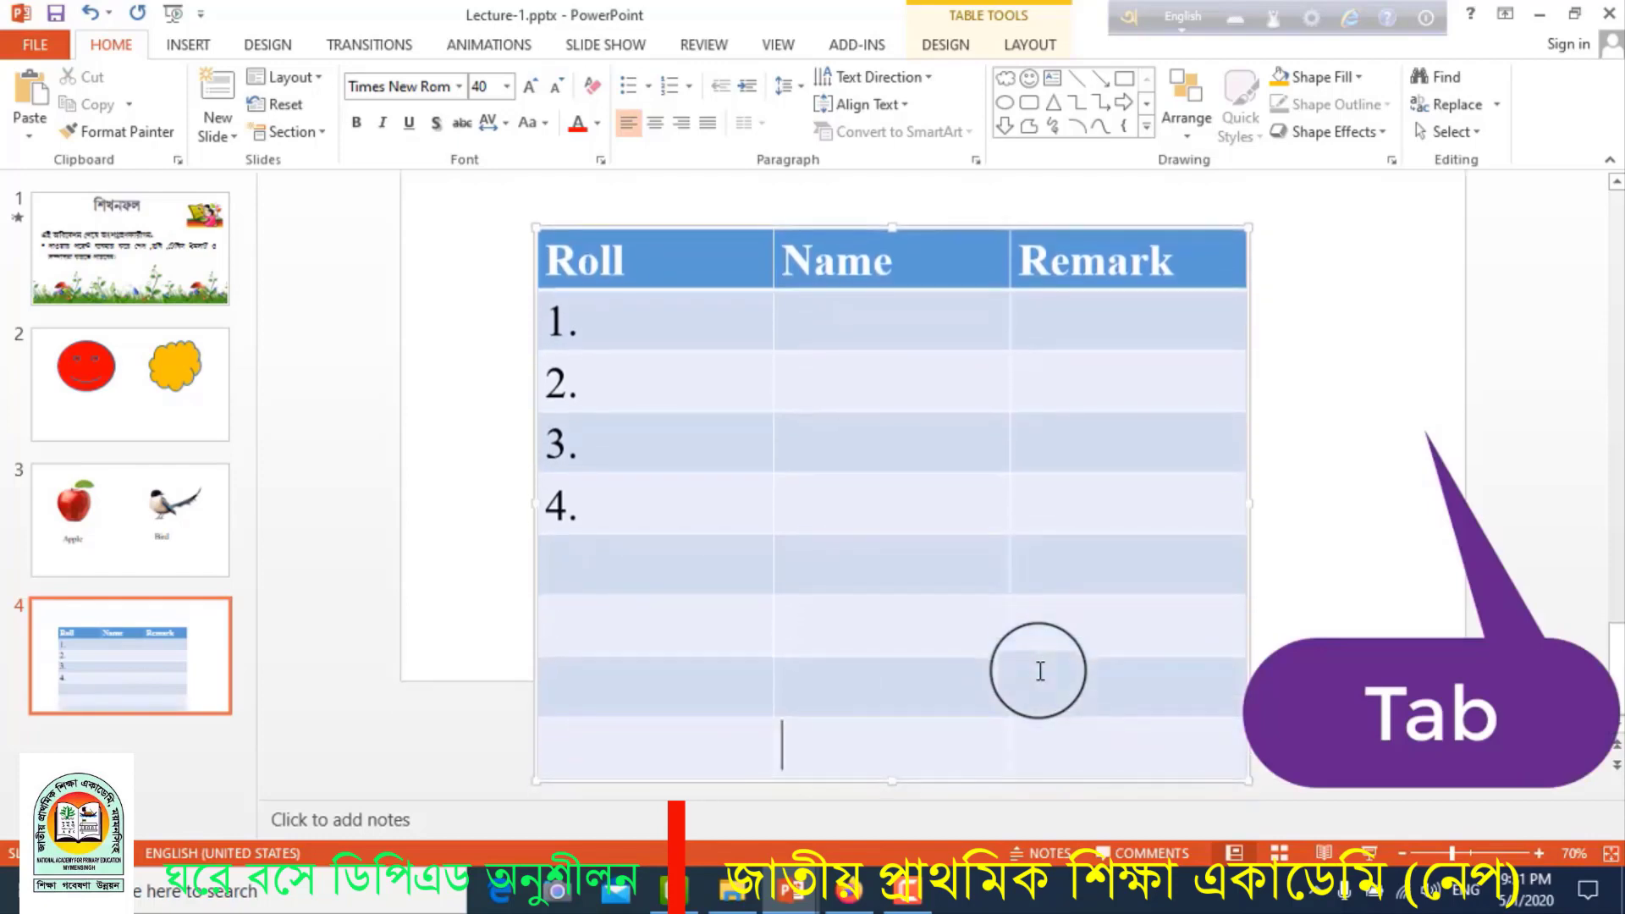
key(Tab)
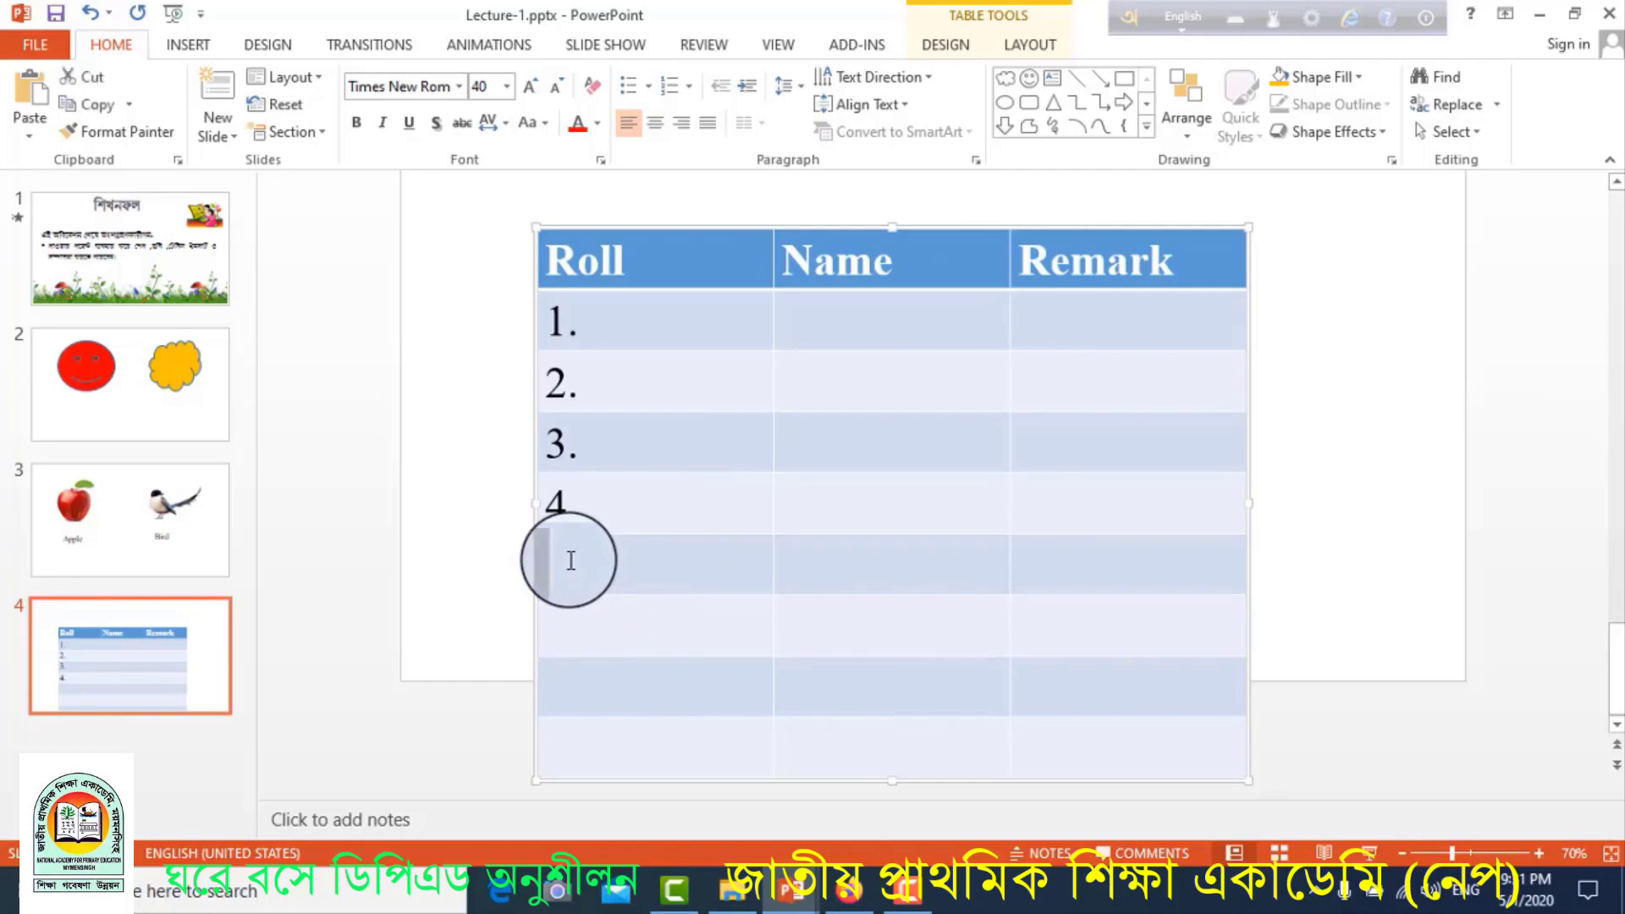
- Select the empty rows 5 to 8 and delete them, leaving rows 1. to 4
drag(581, 566, 662, 623)
drag(809, 668, 1112, 727)
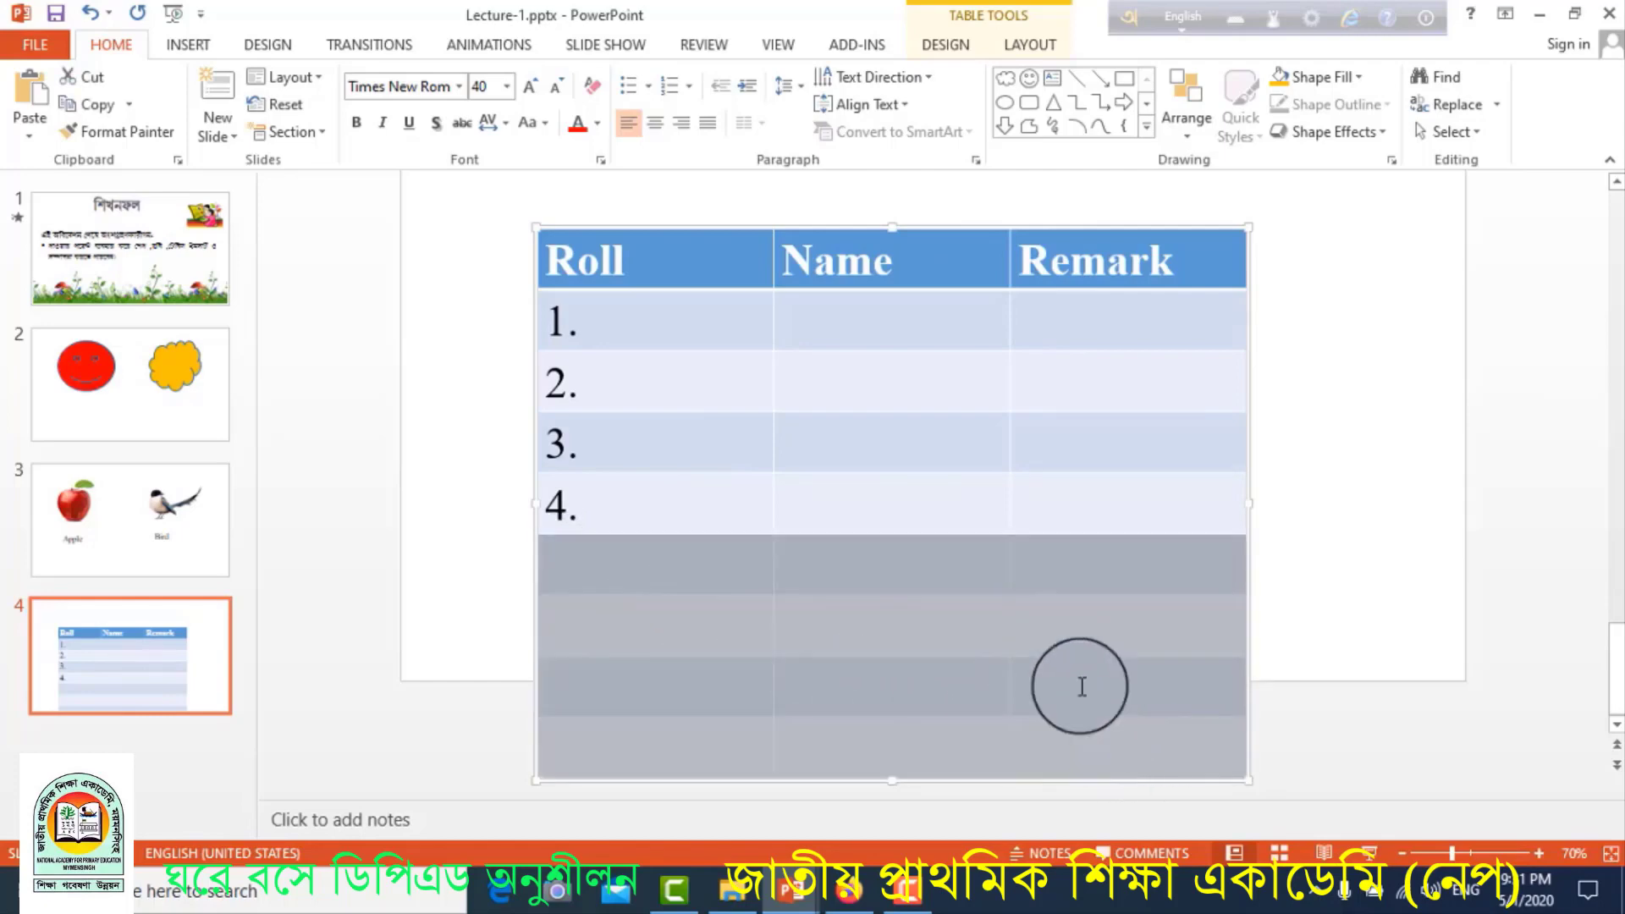
right_click(930, 560)
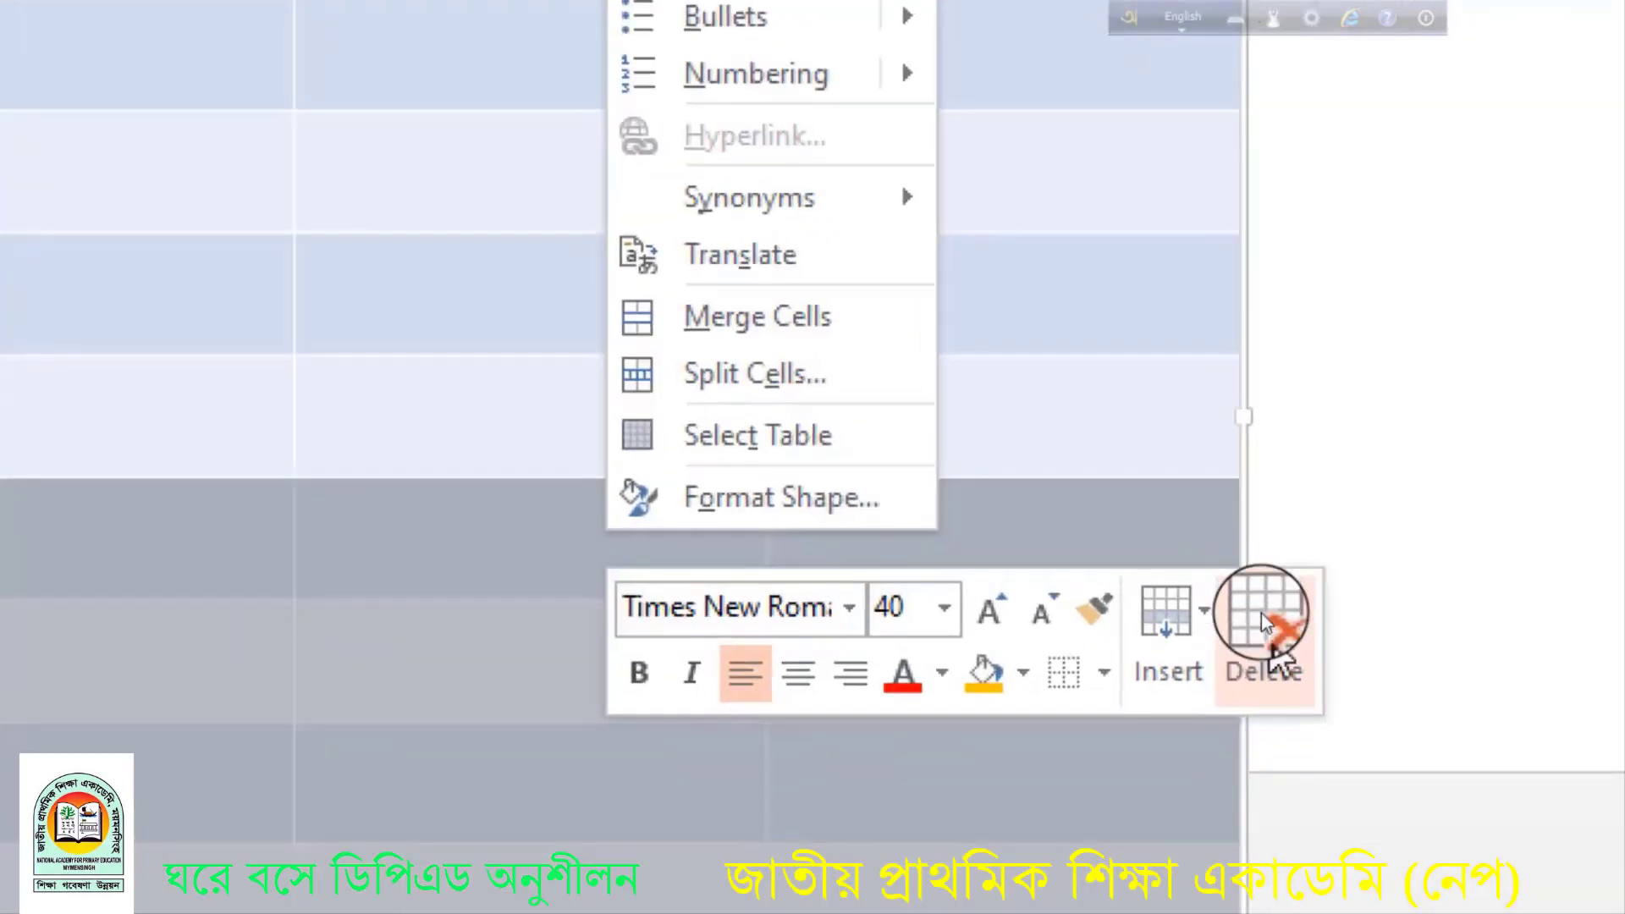
click(1258, 603)
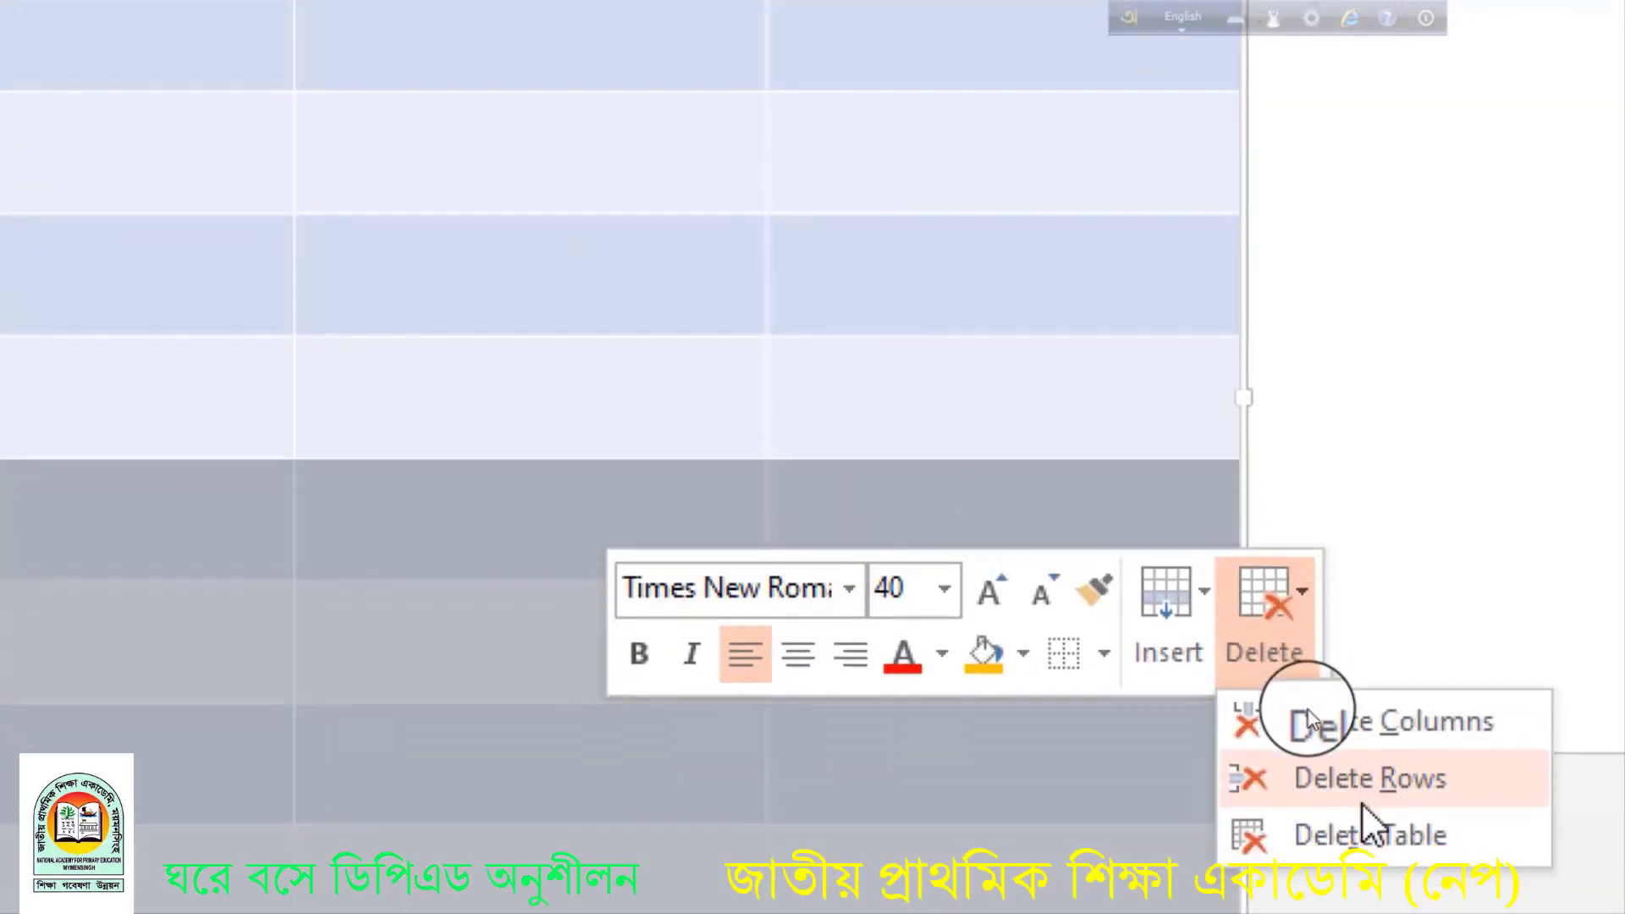
click(1364, 772)
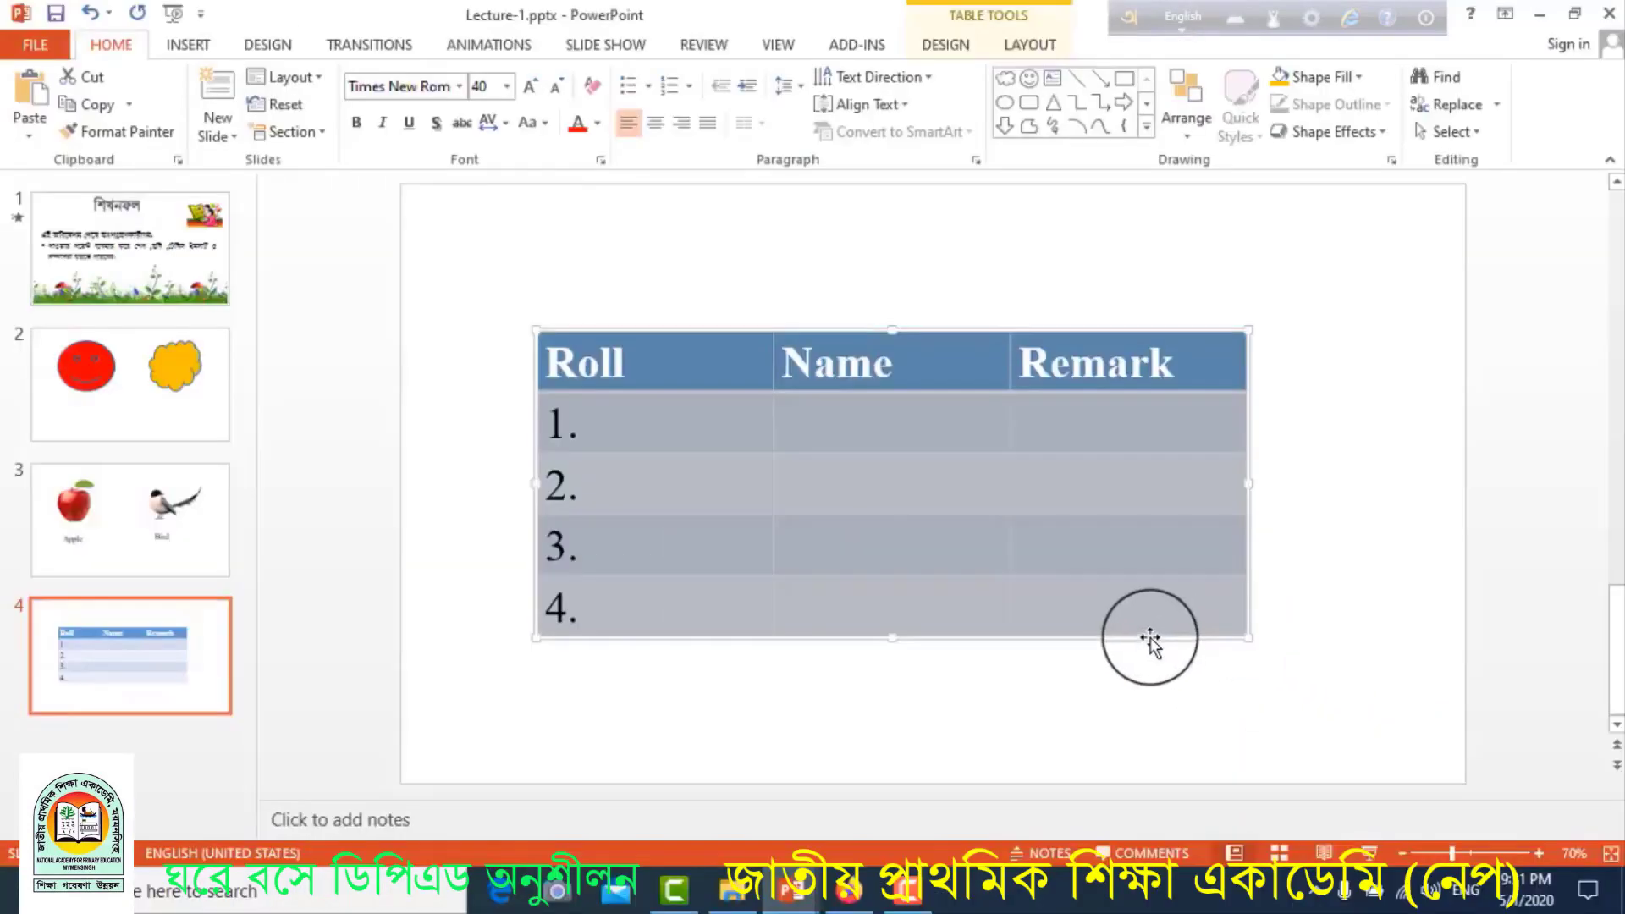
click(1263, 475)
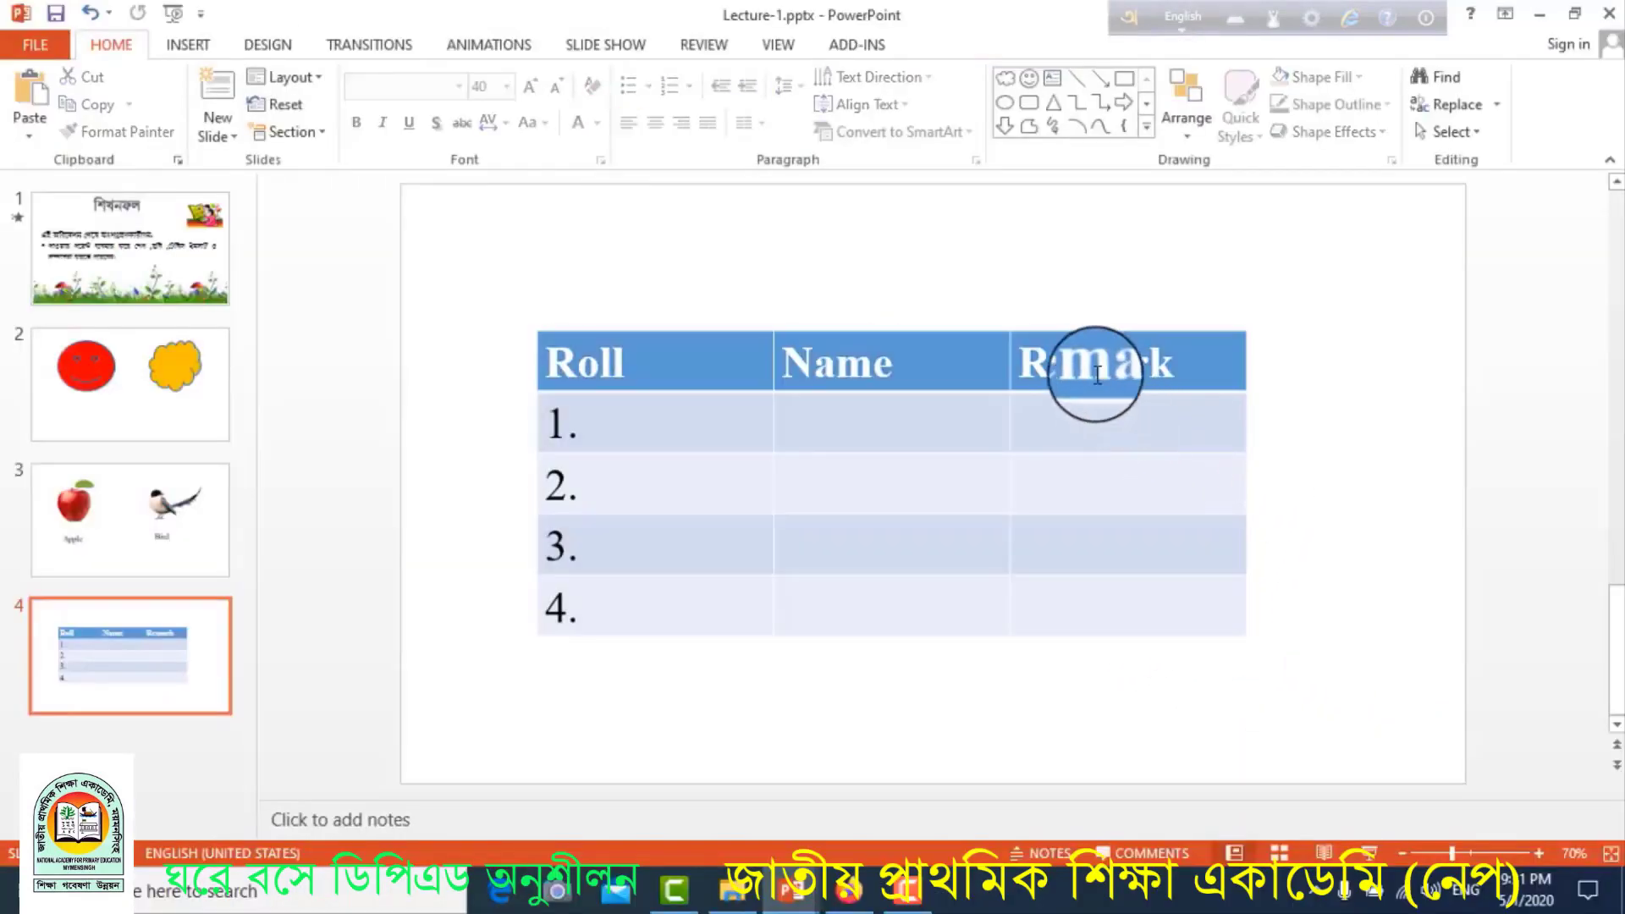
- Select the Remark column and delete it, leaving only Roll and Name
click(1075, 339)
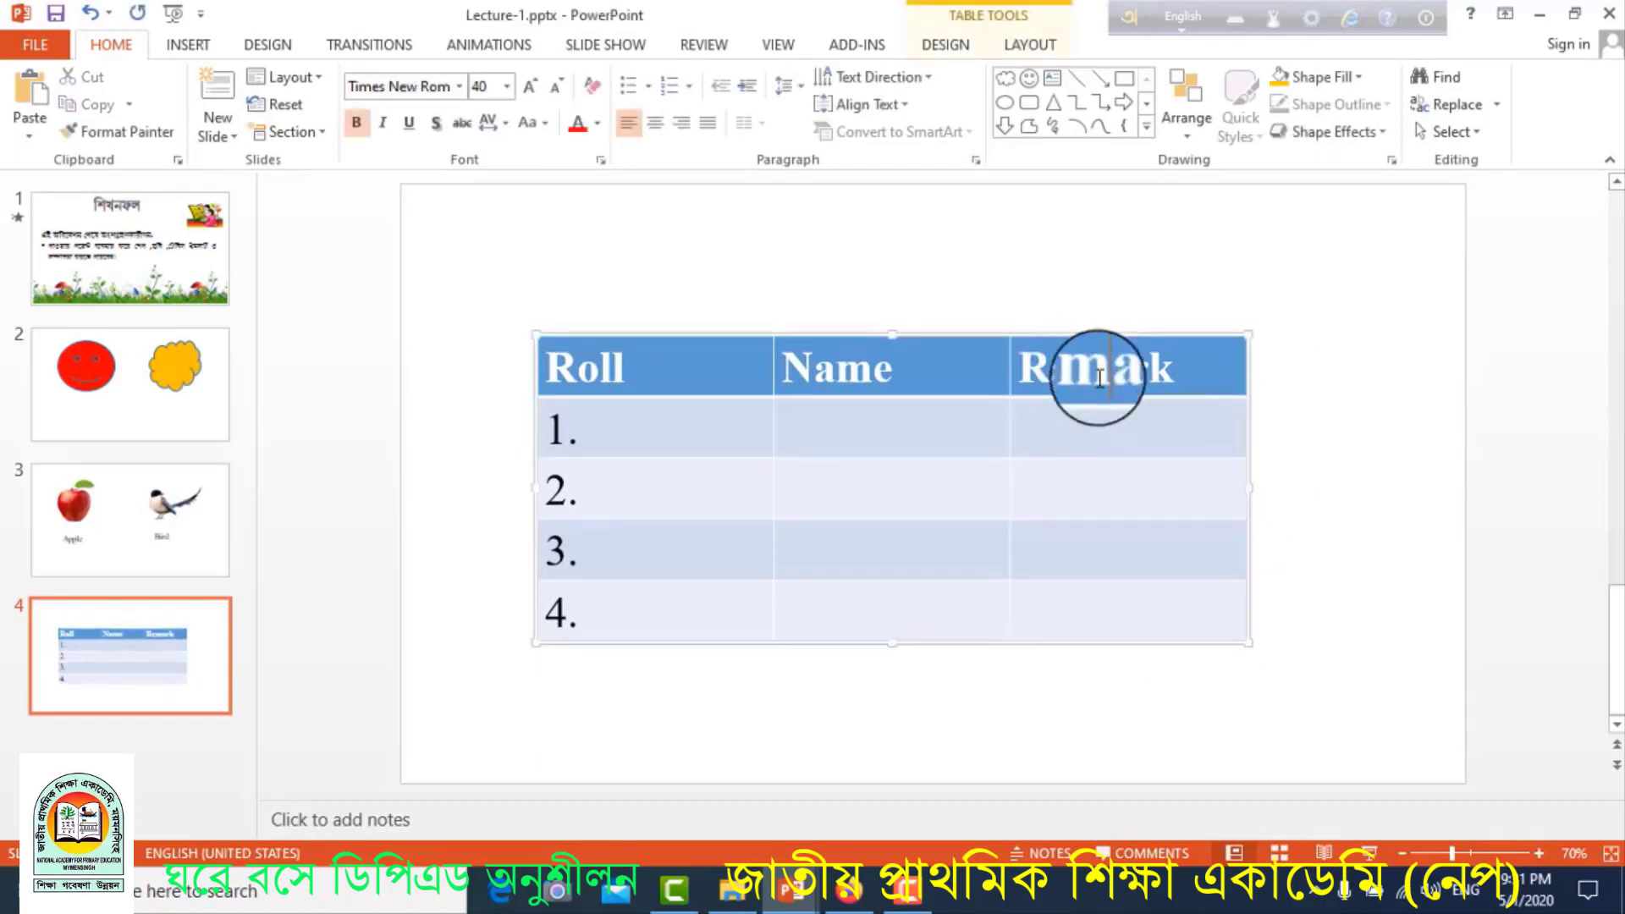
drag(1100, 378, 1116, 601)
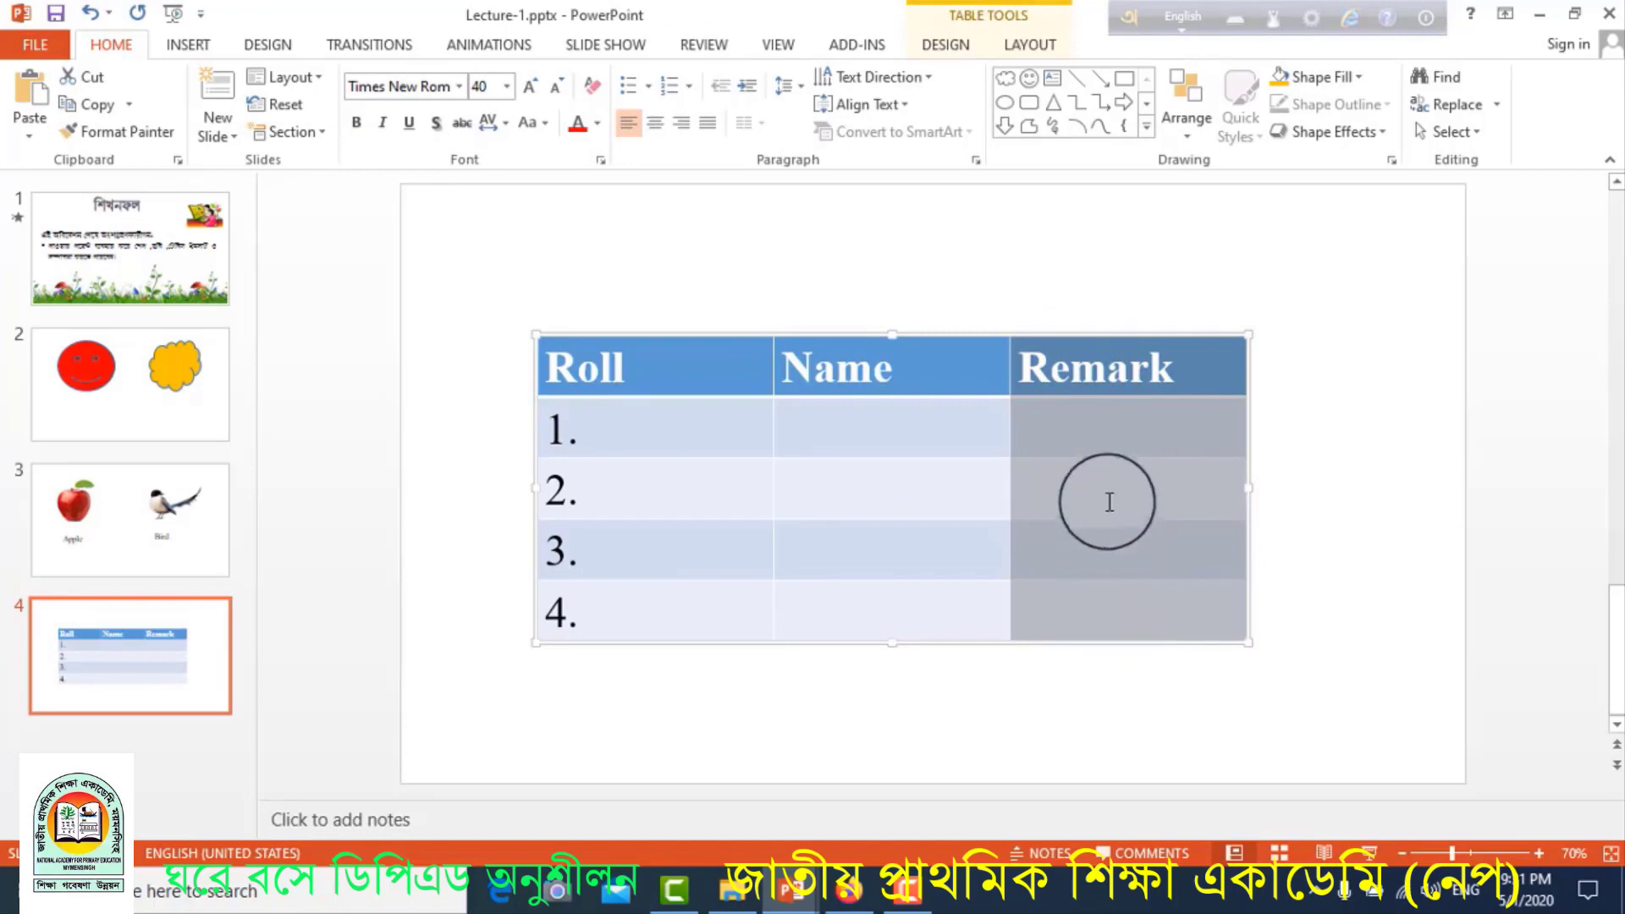
right_click(1100, 477)
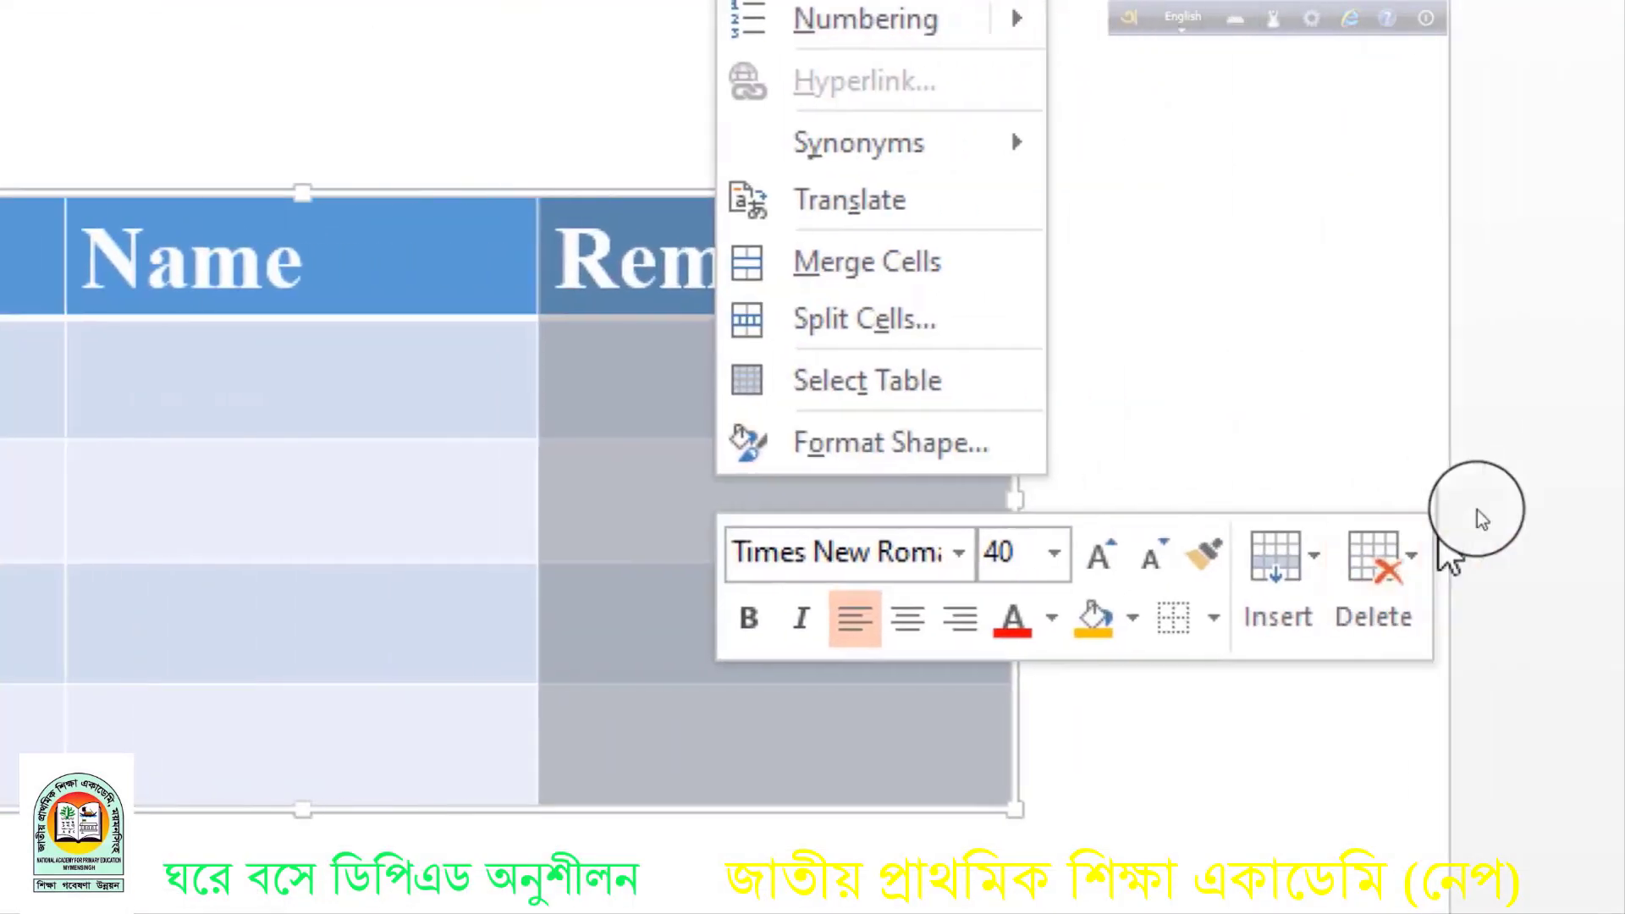
click(1326, 569)
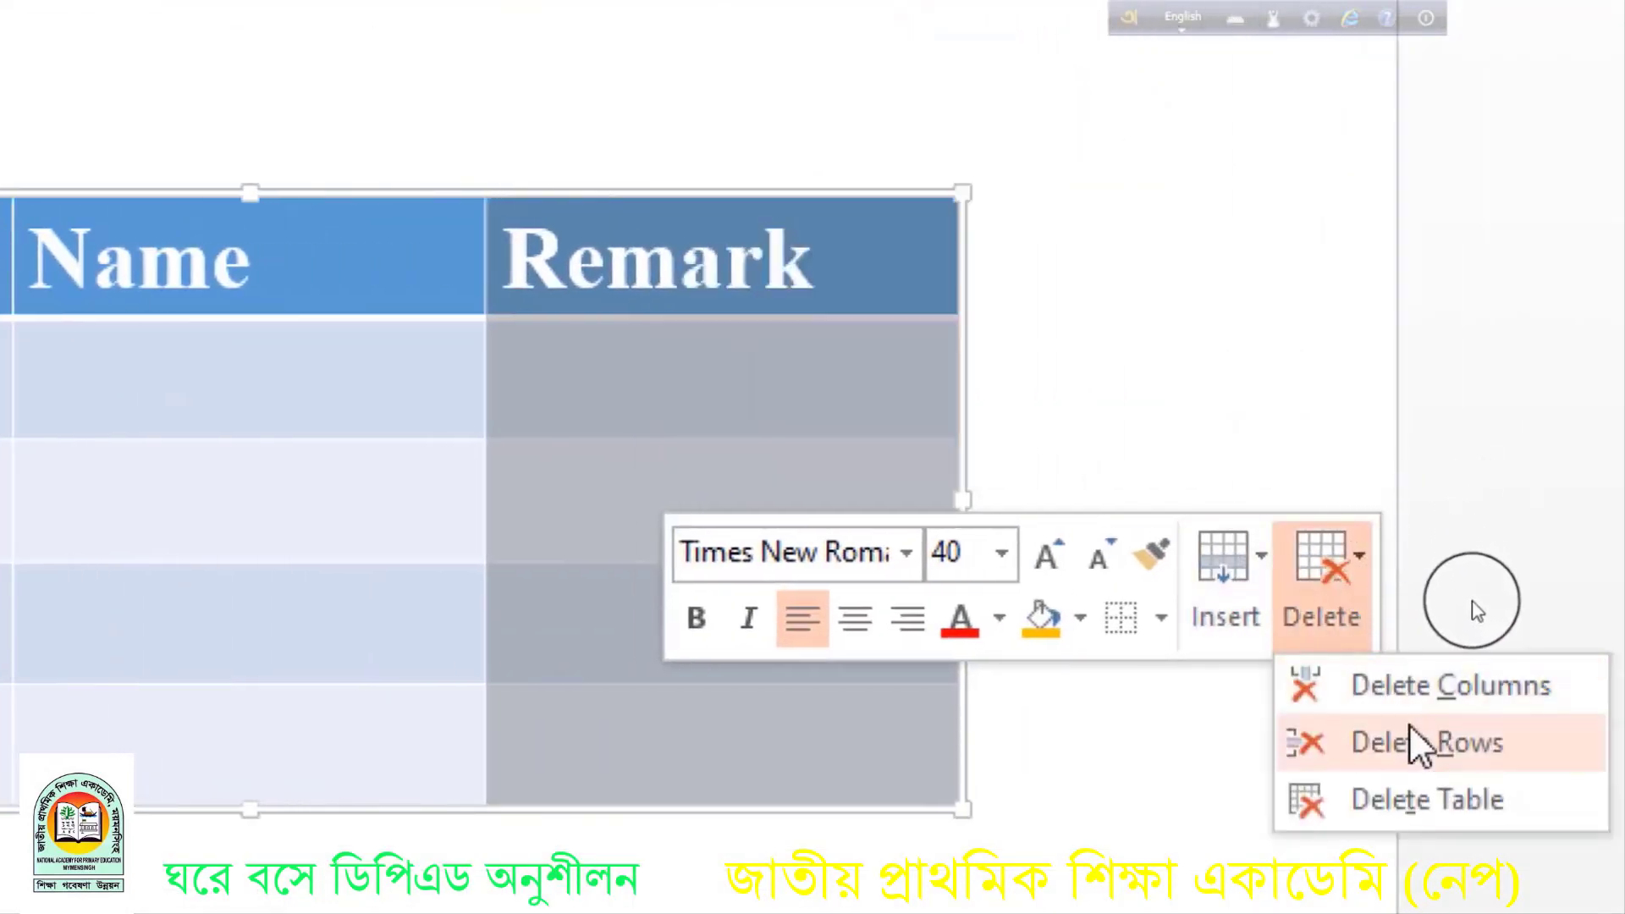
click(1319, 683)
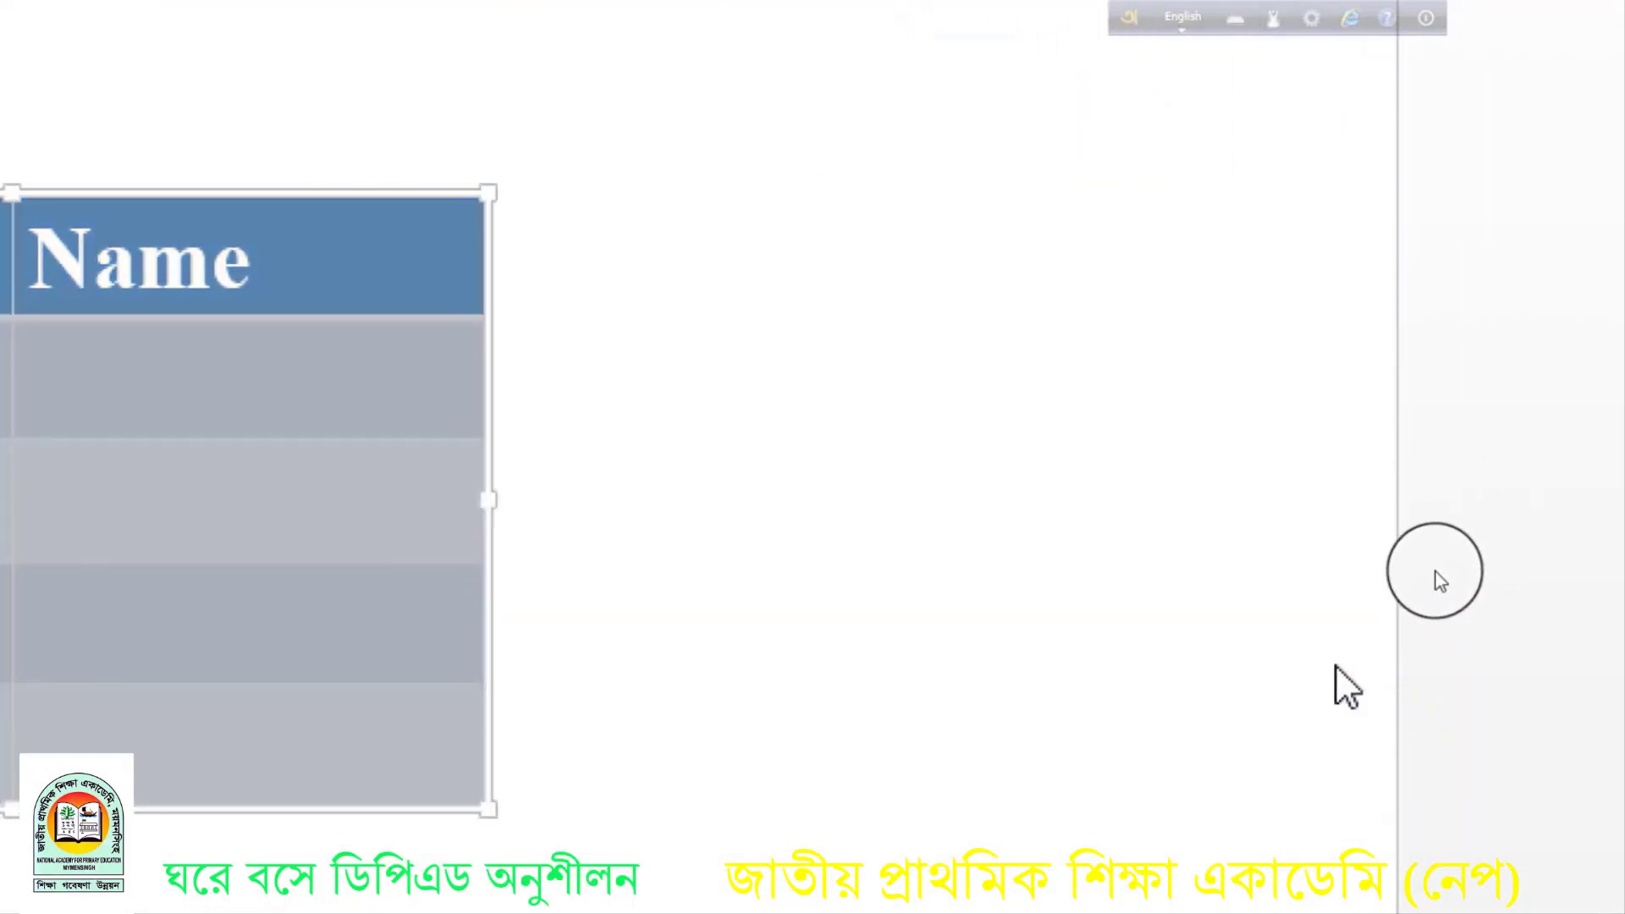